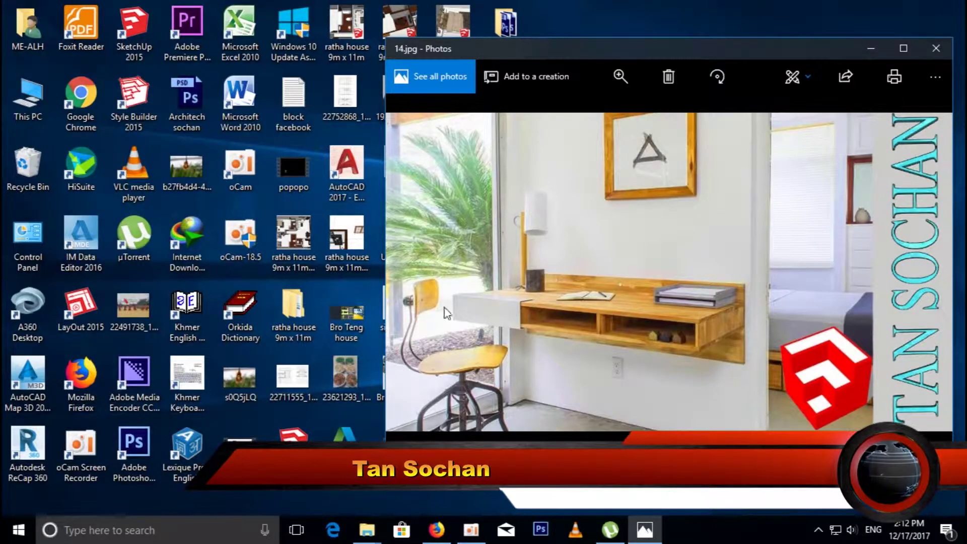
Nudge the 14.jpg reference photo window, then launch SketchUp Pro 2018 into a new model.
drag(599, 46, 605, 44)
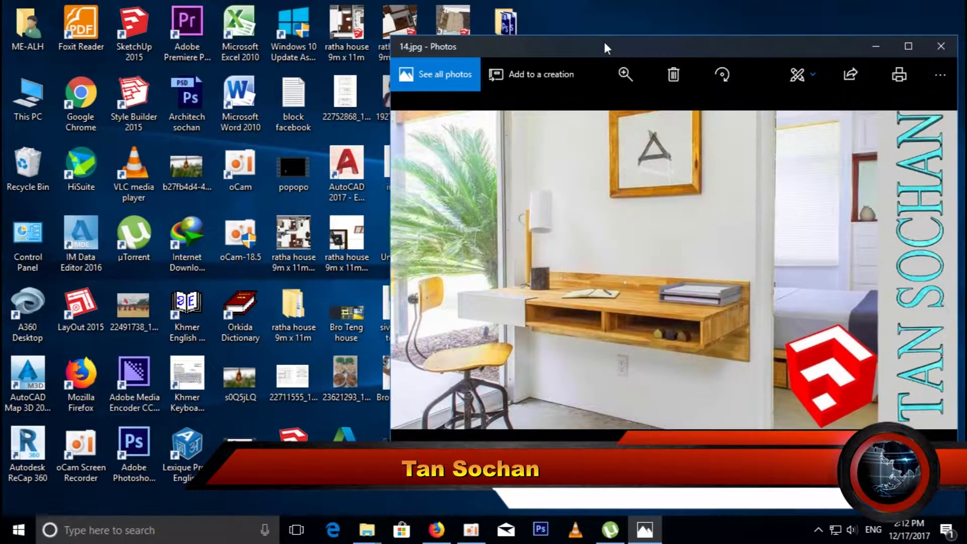
click(297, 432)
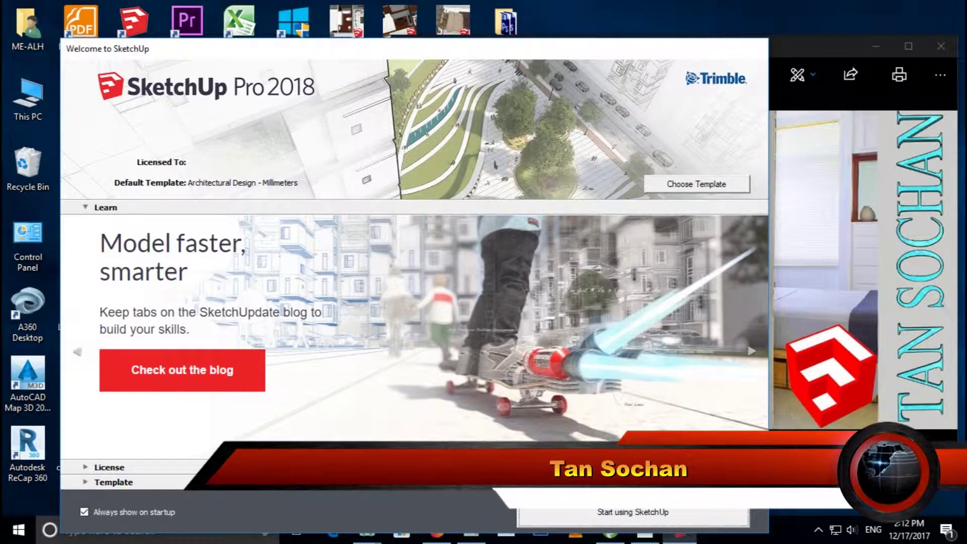
click(594, 519)
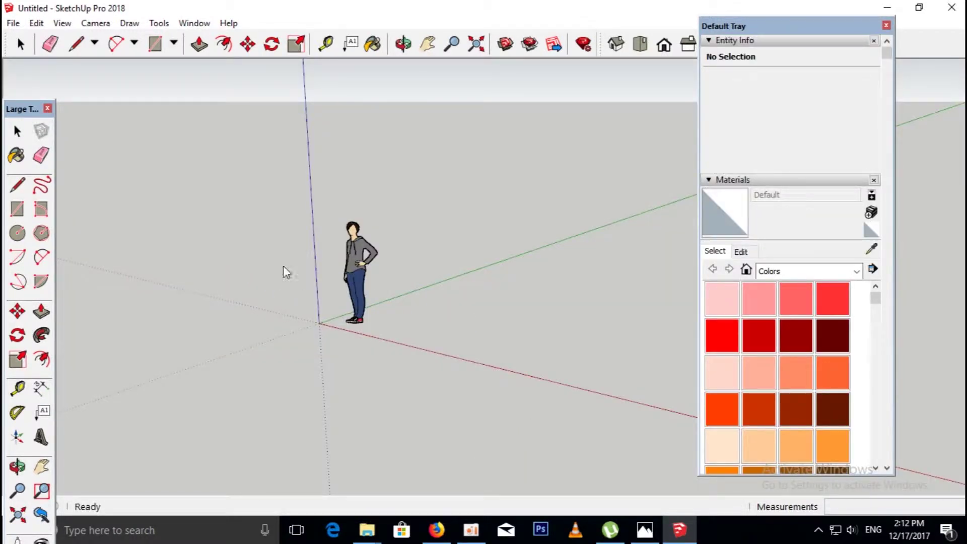
Zoom in on the origin and briefly toggle the 14.jpg reference photo to check the desk.
scroll(430, 317, up, 2)
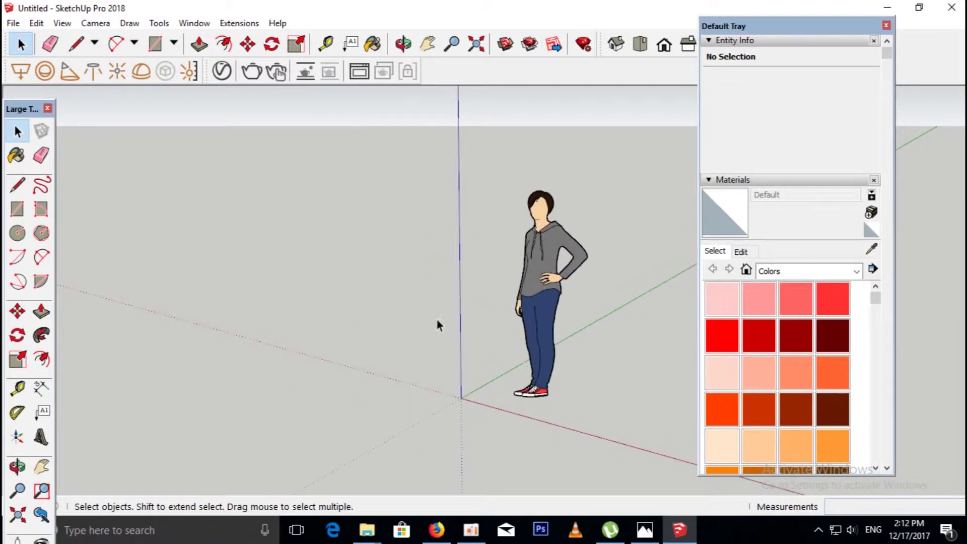
click(645, 529)
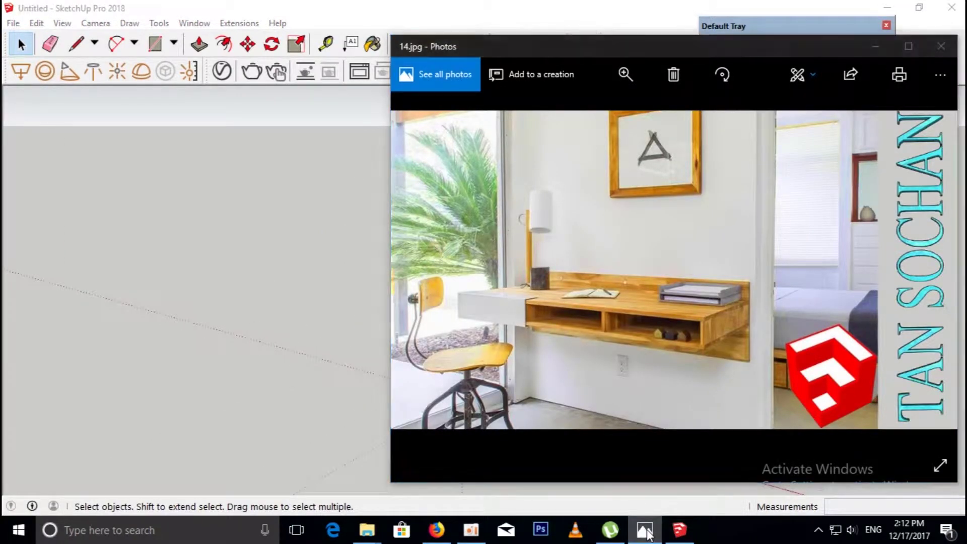
click(645, 528)
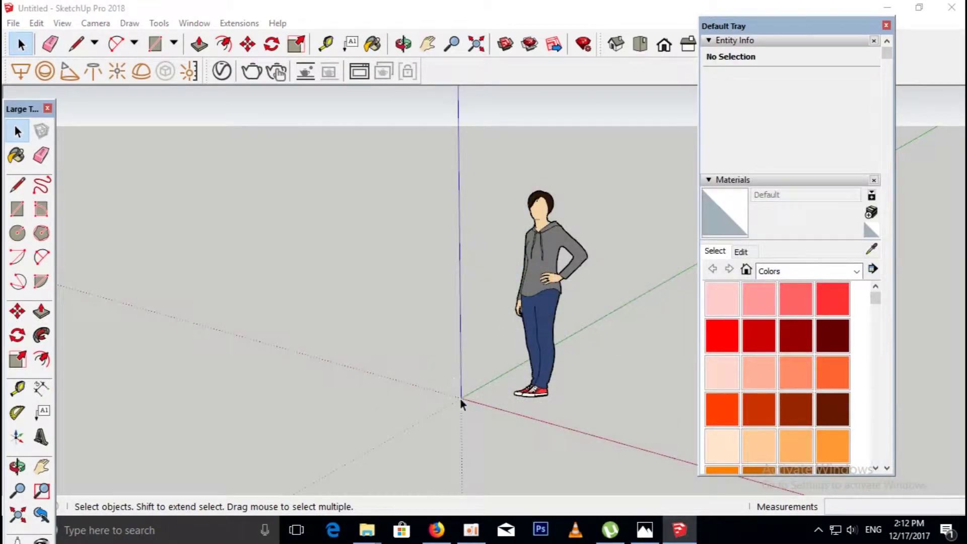
click(471, 530)
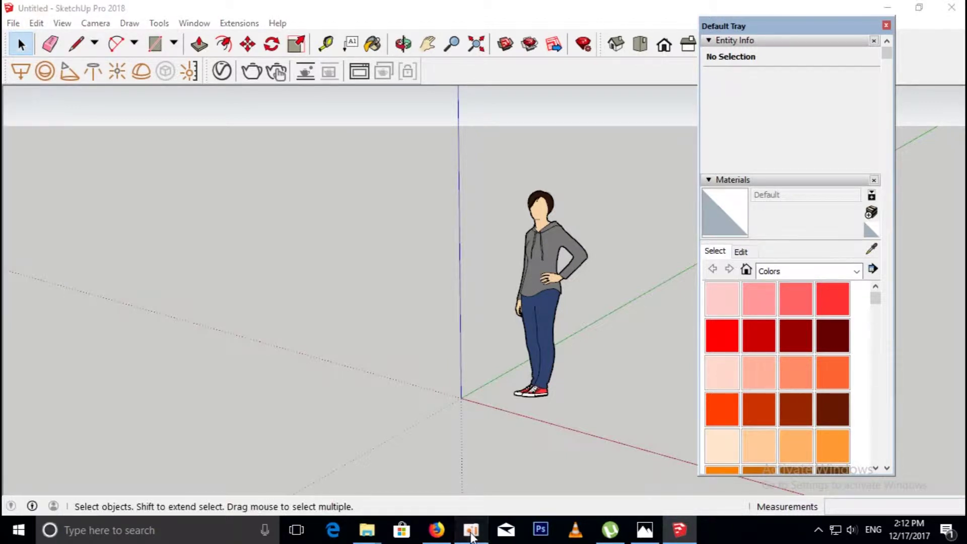
scroll(453, 382, up, 1)
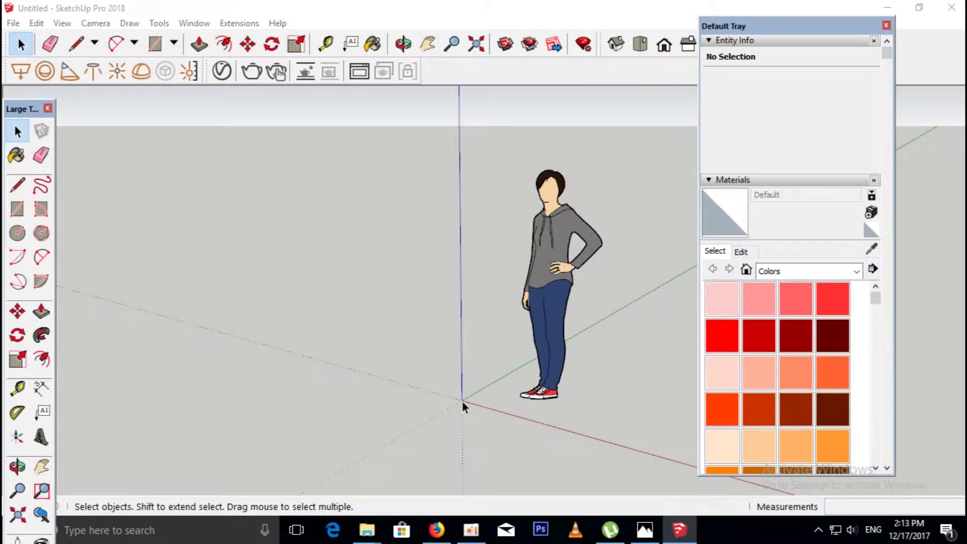
Draw the rectangular floor starting from the origin.
key(r)
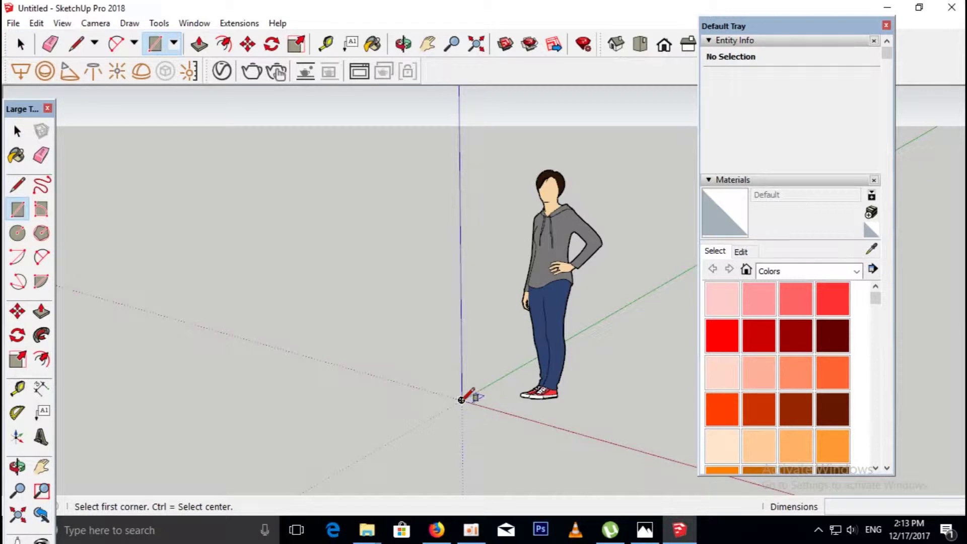
click(462, 400)
scroll(453, 352, down, 1)
scroll(436, 348, down, 1)
scroll(373, 216, up, 2)
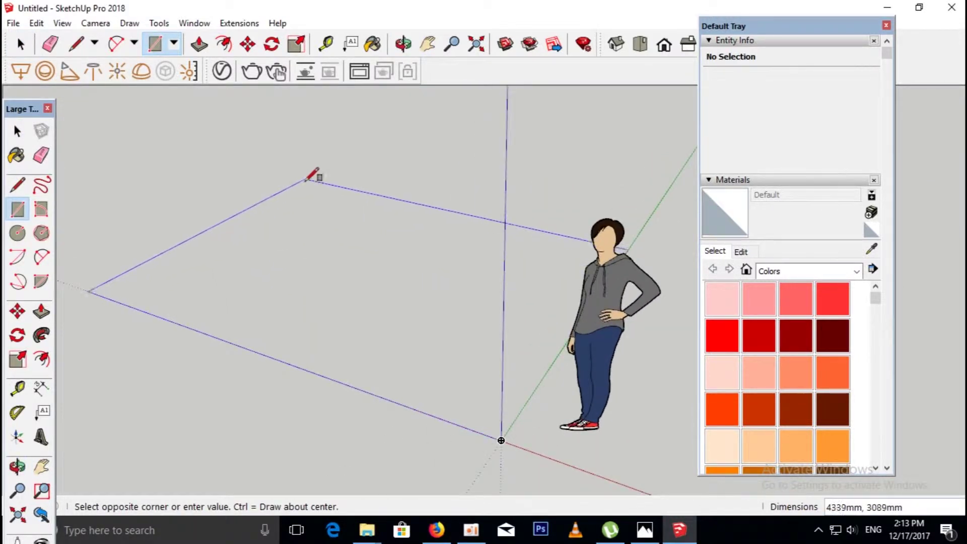
click(334, 230)
Outline the wall edges on the floor and push/pull them up to 1809 mm walls.
key(l)
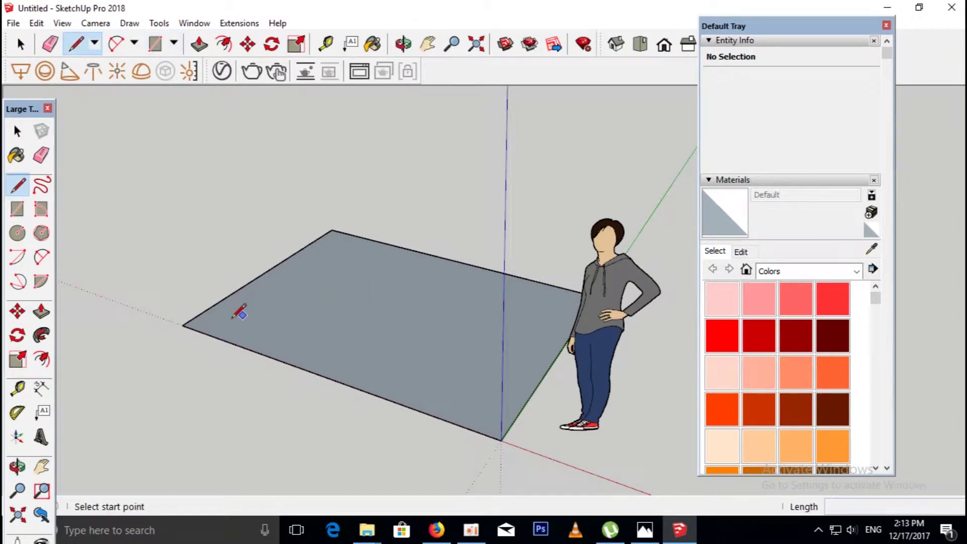
click(195, 329)
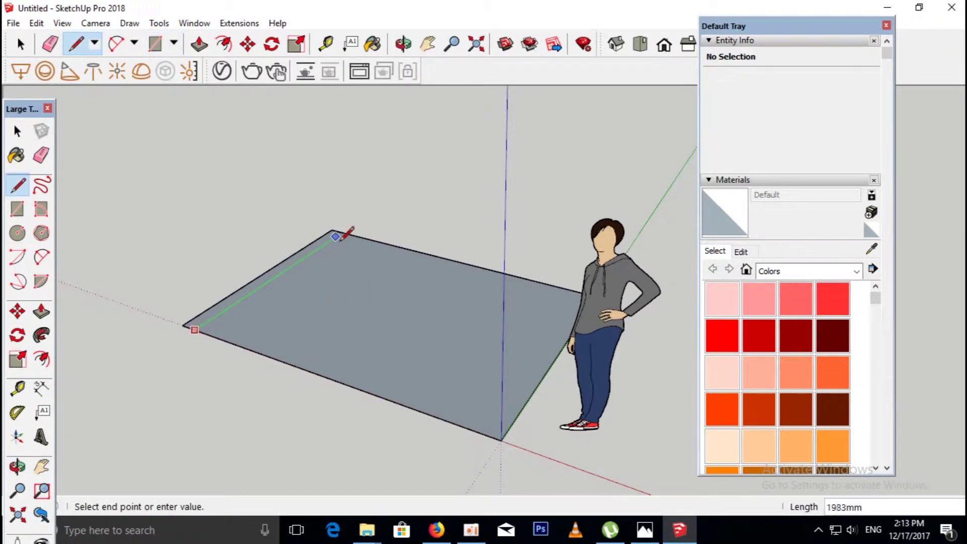
middle_drag(481, 320, 494, 328)
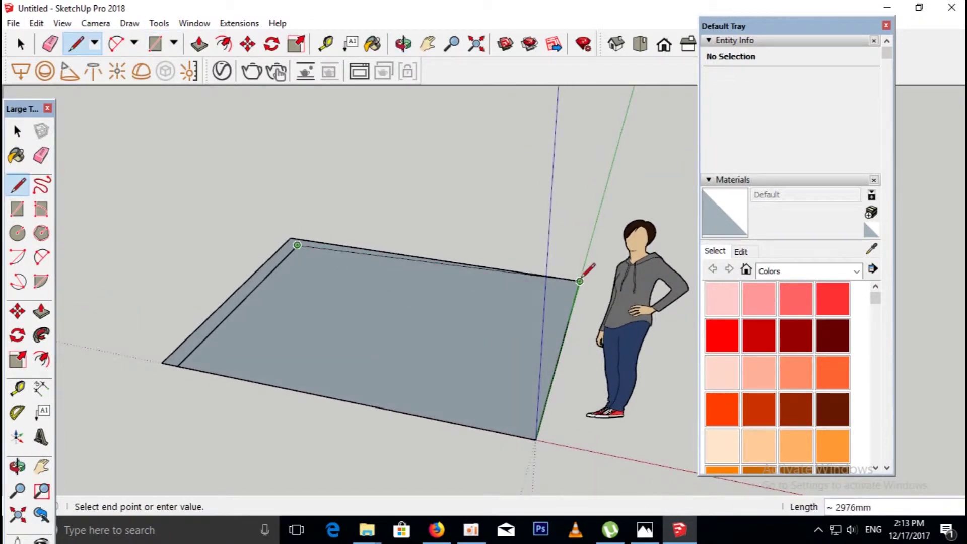
middle_drag(569, 333, 529, 318)
key(p)
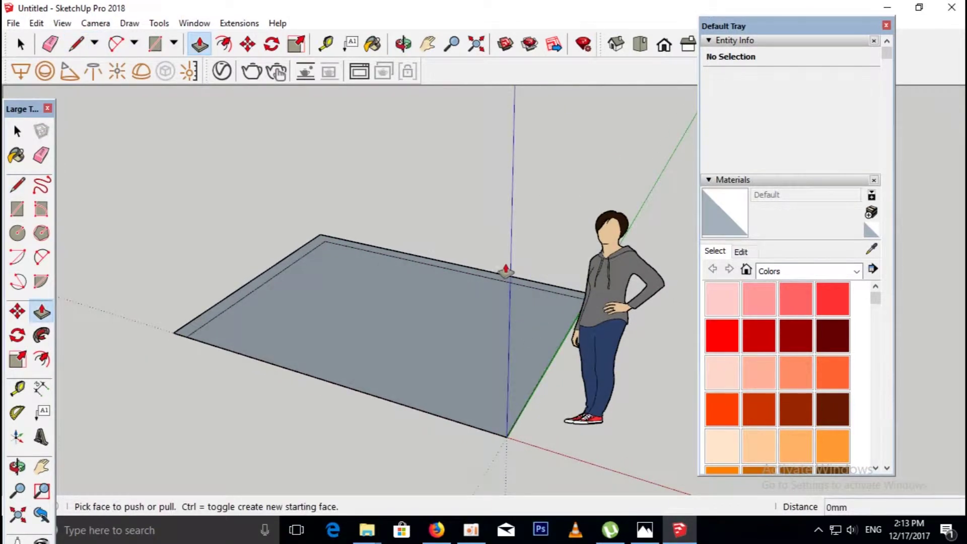
click(496, 276)
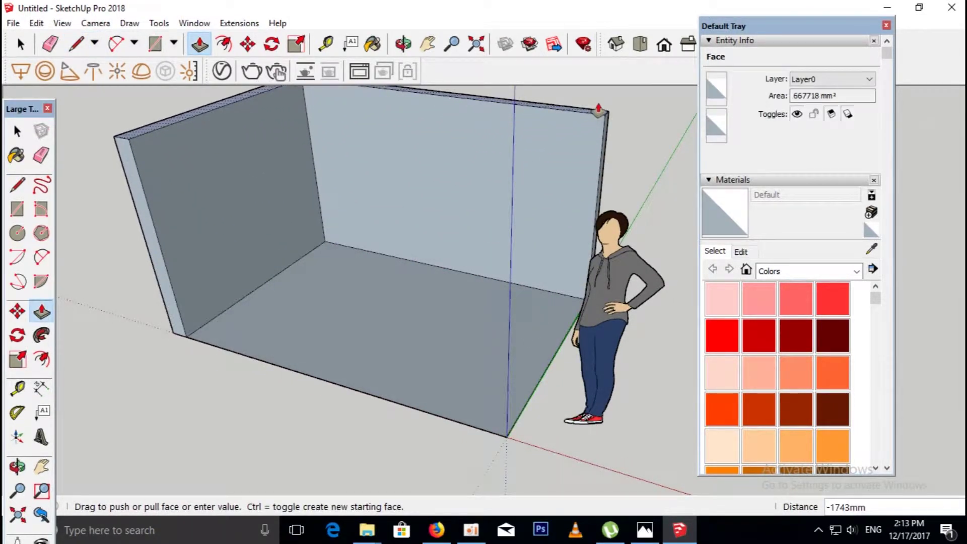
click(636, 106)
scroll(410, 155, up, 3)
scroll(410, 155, up, 2)
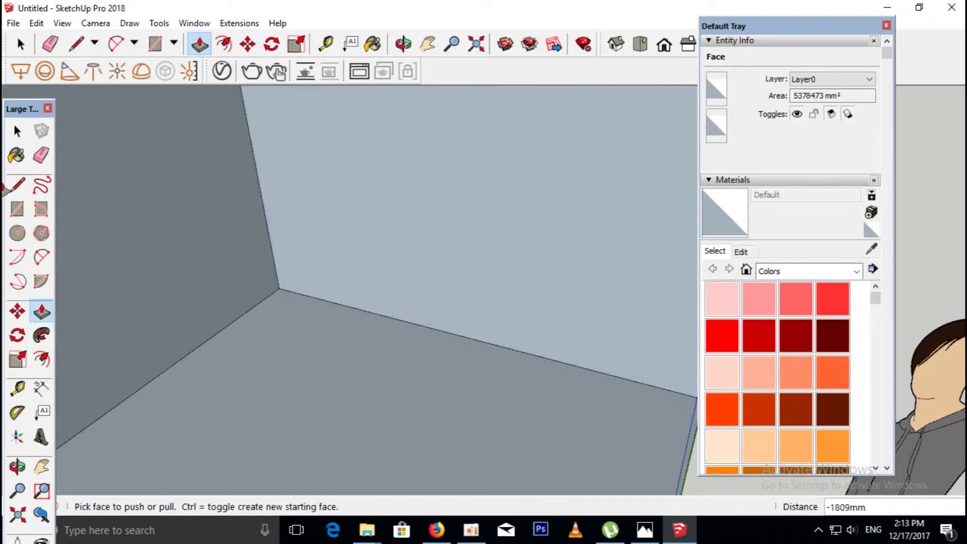
key(space)
mouse_move(430, 306)
middle_down()
mouse_move(245, 211)
mouse_move(291, 224)
middle_up()
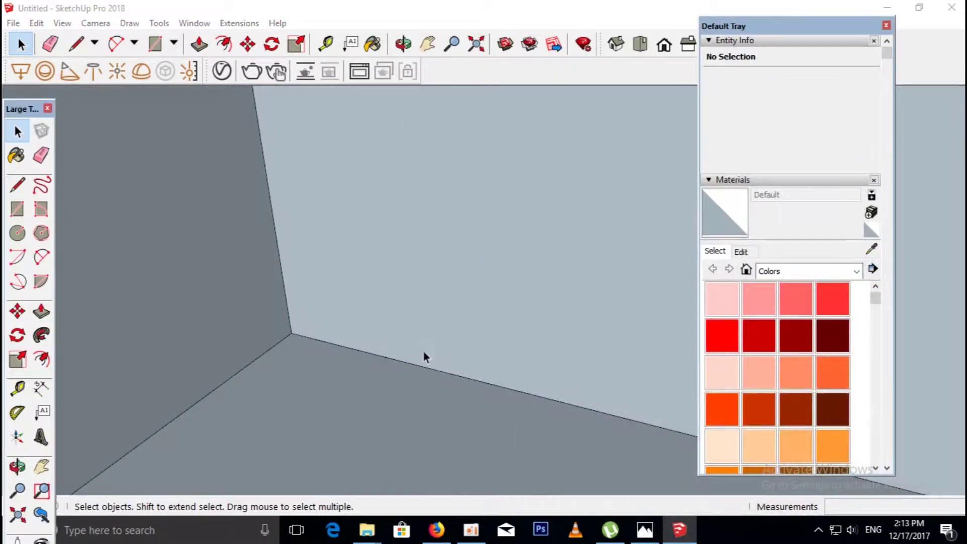
Paint the back and left walls white with Color M00.
middle_drag(424, 351, 451, 360)
drag(878, 308, 877, 425)
click(721, 426)
click(664, 373)
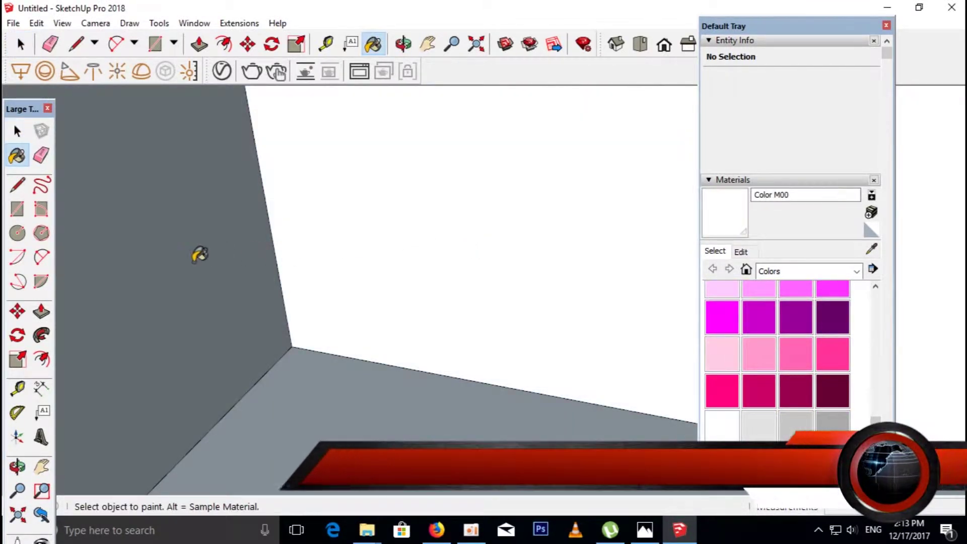
click(221, 252)
click(17, 132)
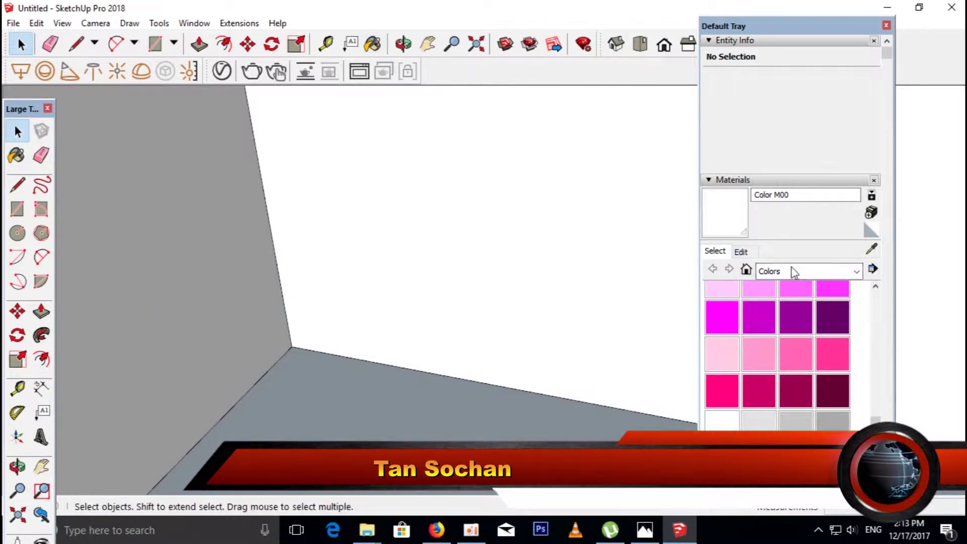
Cover the floor with Ornate Tile 01 from the Tile material collection.
click(777, 270)
click(791, 422)
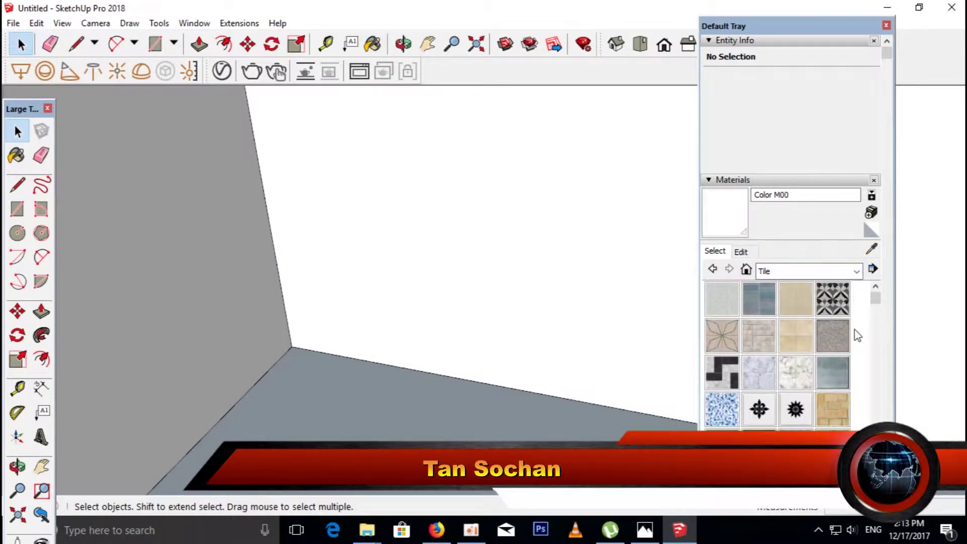
mouse_move(876, 302)
mouse_down()
mouse_move(876, 388)
mouse_move(875, 345)
mouse_up()
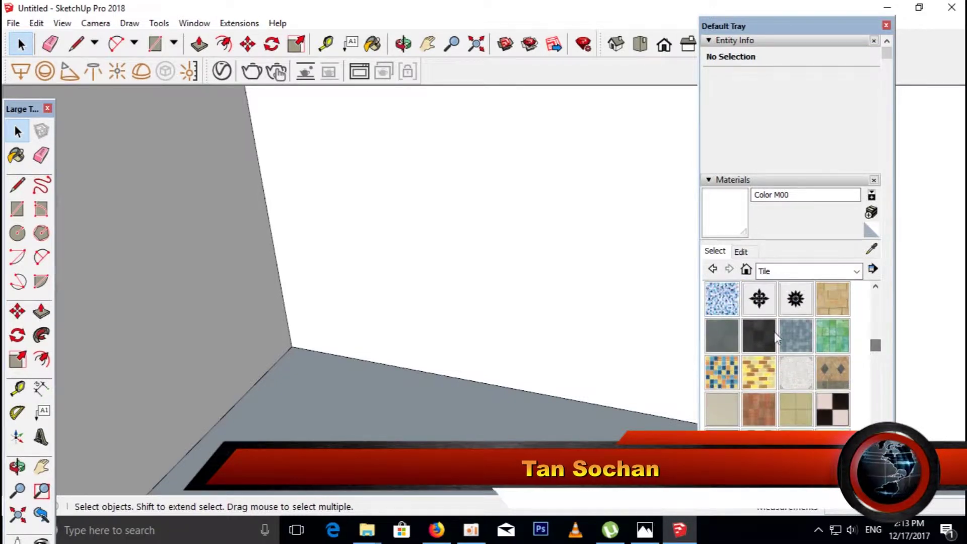
click(759, 299)
click(492, 428)
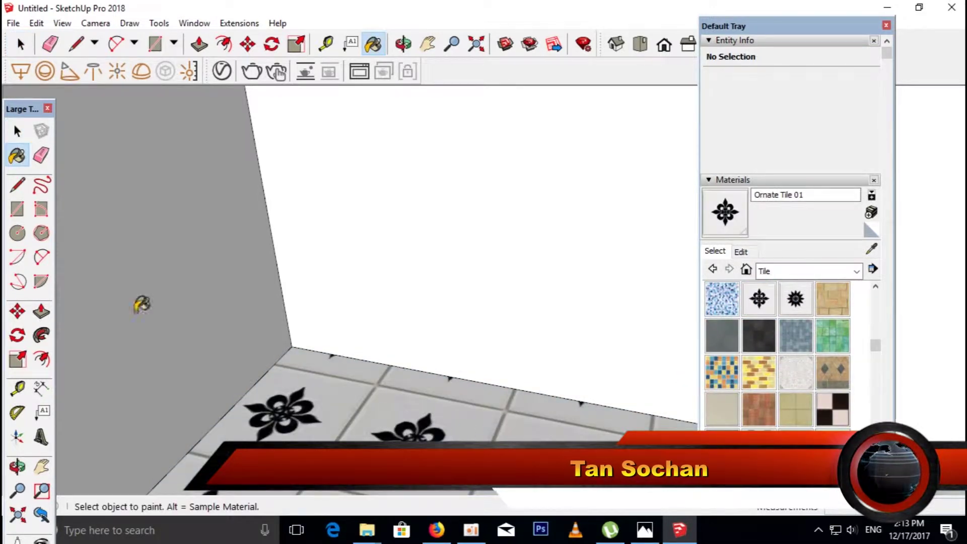
click(18, 132)
click(369, 427)
right_click(368, 427)
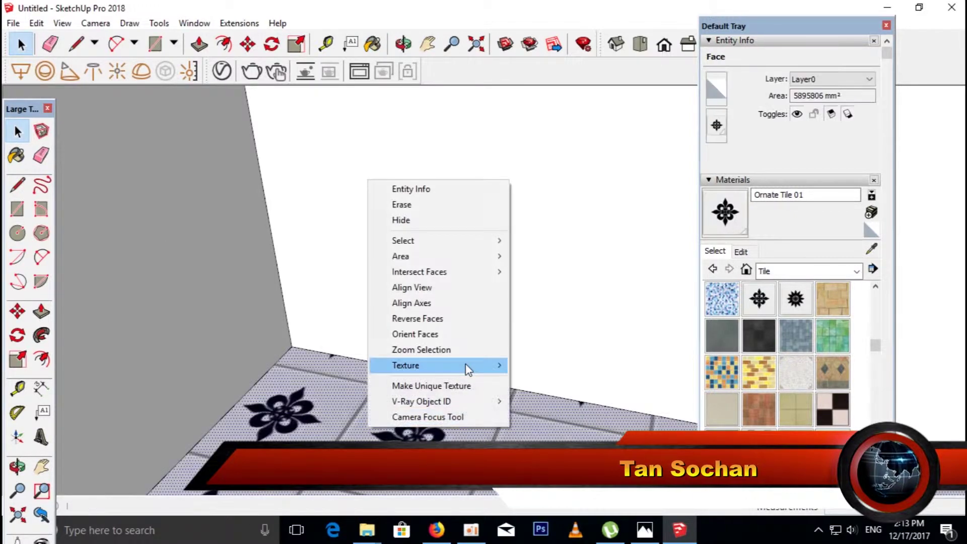
Slide the Ornate Tile 01 floor pattern to the left with Texture Position.
click(553, 366)
scroll(350, 389, up, 2)
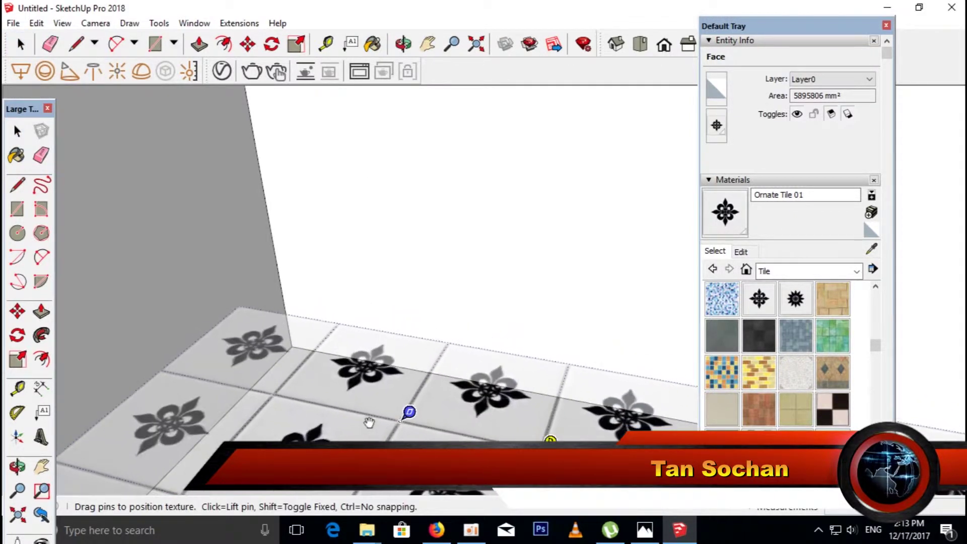
scroll(352, 428, up, 2)
scroll(352, 453, up, 2)
drag(352, 461, 312, 459)
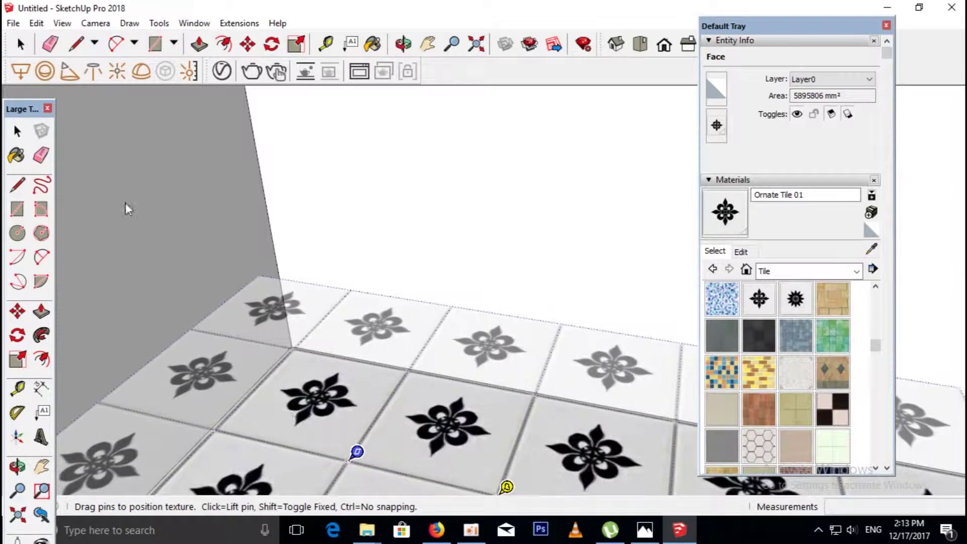
click(17, 132)
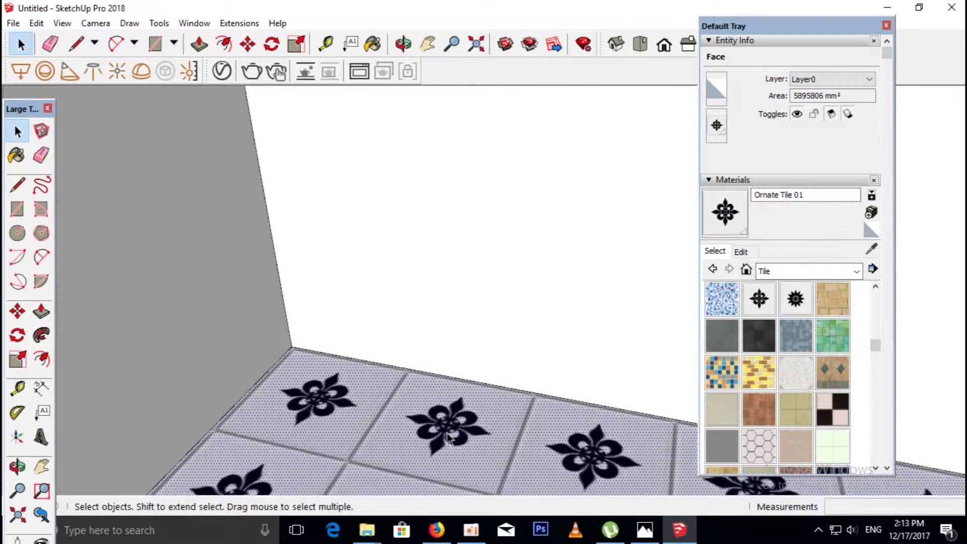
scroll(321, 412, up, 2)
Reposition the floor texture again so the tiles appear larger.
right_click(319, 402)
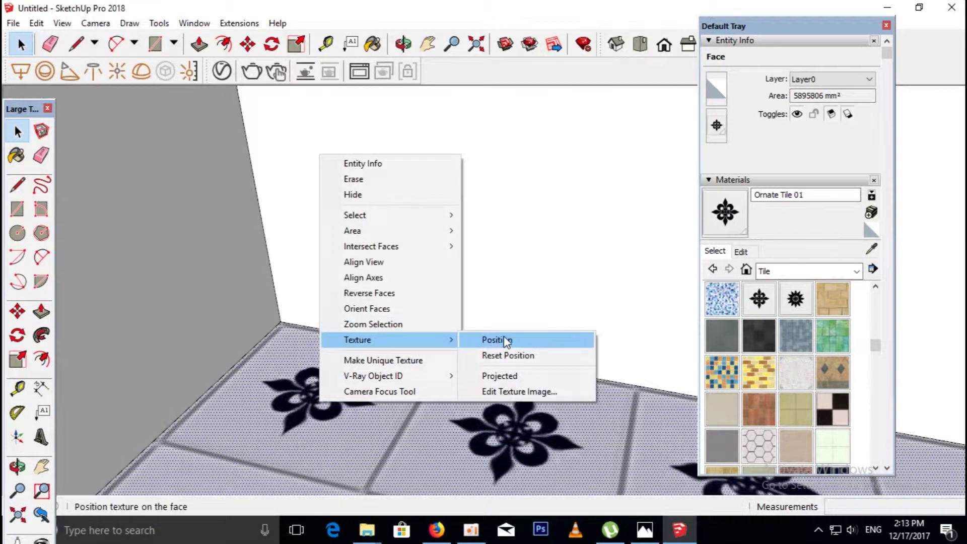
click(494, 341)
scroll(274, 324, up, 2)
scroll(267, 321, up, 2)
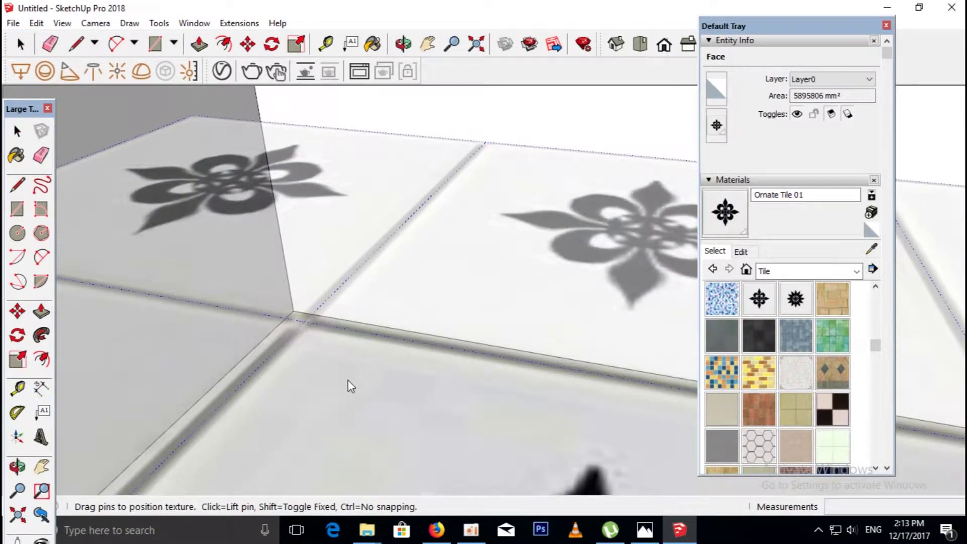
scroll(347, 383, down, 2)
scroll(349, 385, down, 2)
scroll(347, 387, down, 1)
scroll(346, 385, down, 1)
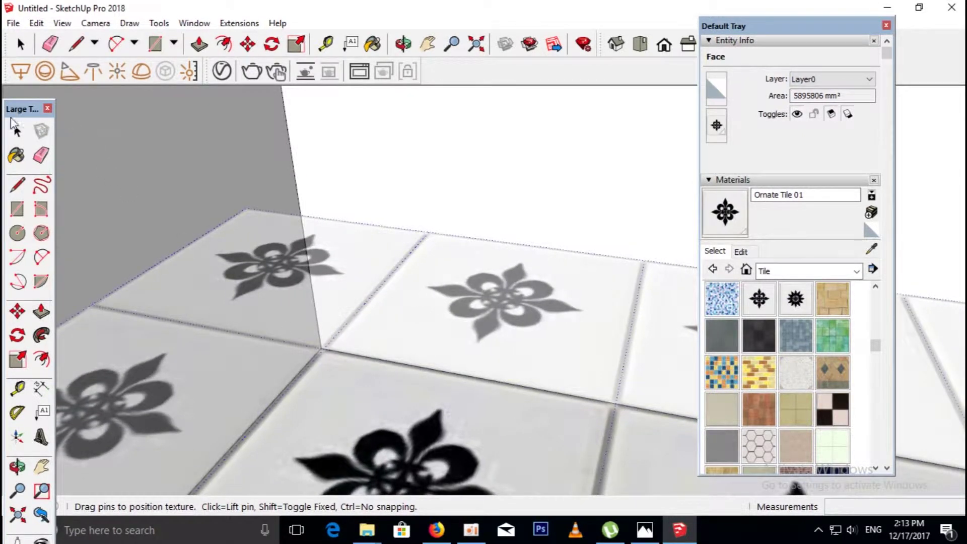
click(17, 130)
Group the room's walls and floor together and bring back the reference photo.
right_click(385, 310)
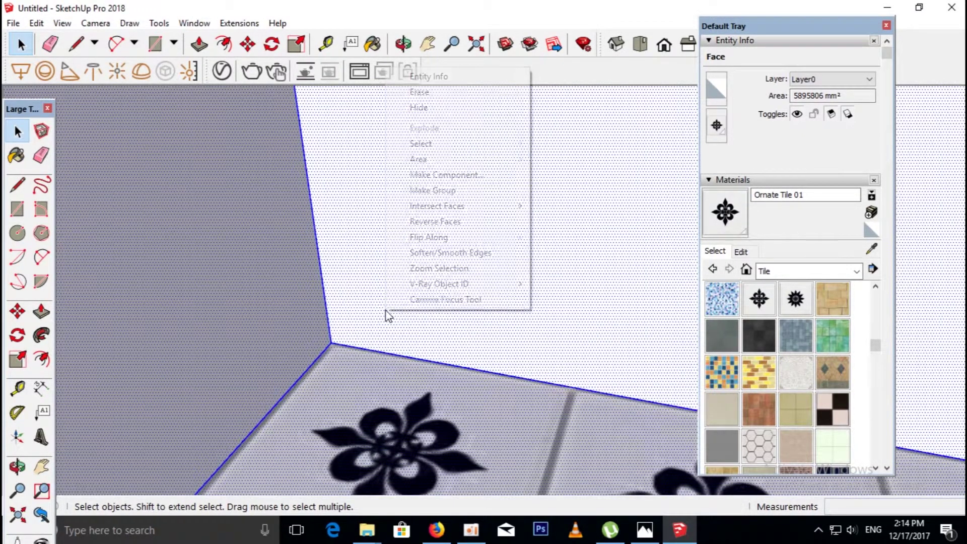
click(433, 189)
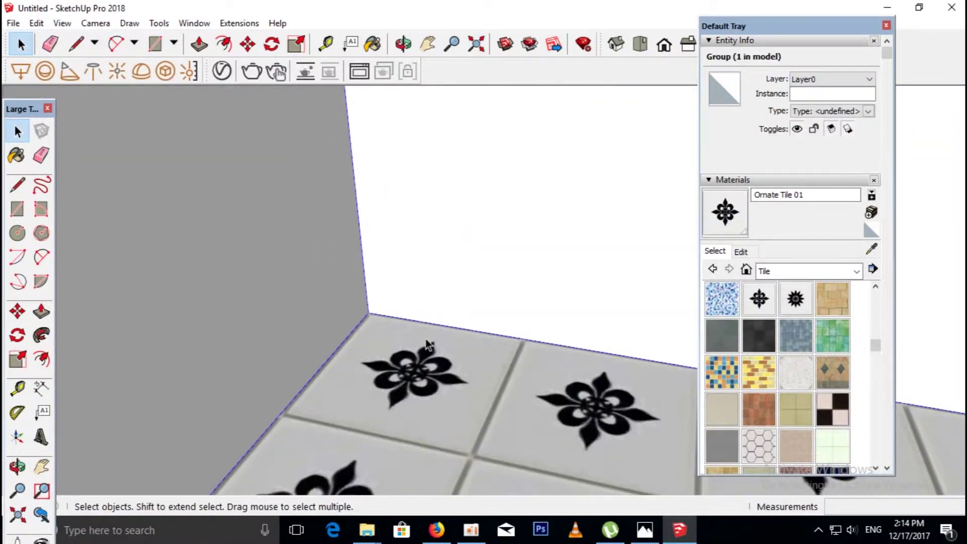
scroll(461, 394, down, 3)
scroll(510, 370, up, 3)
mouse_move(509, 371)
middle_down()
mouse_move(505, 317)
mouse_move(522, 385)
mouse_move(437, 189)
middle_up()
click(644, 534)
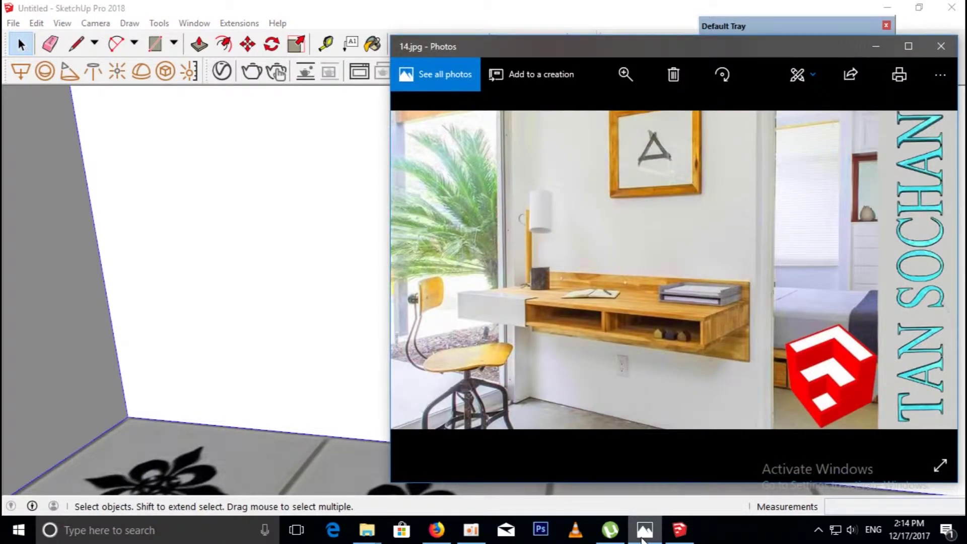
Place an 800mm guide line up the wall from the floor edge.
click(644, 534)
mouse_move(340, 323)
middle_down()
mouse_move(308, 319)
mouse_move(433, 380)
mouse_move(292, 359)
mouse_move(226, 328)
middle_up()
key(t)
click(254, 418)
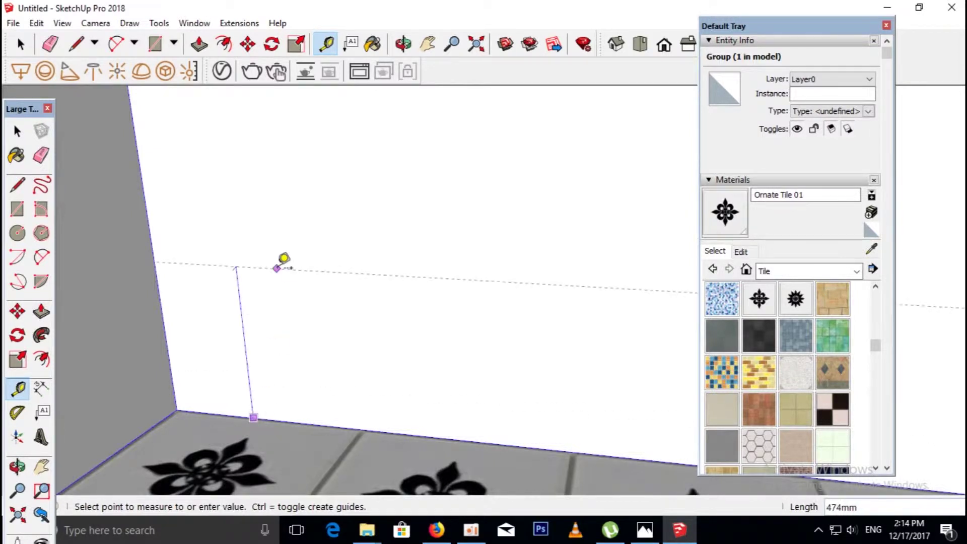
key(Return)
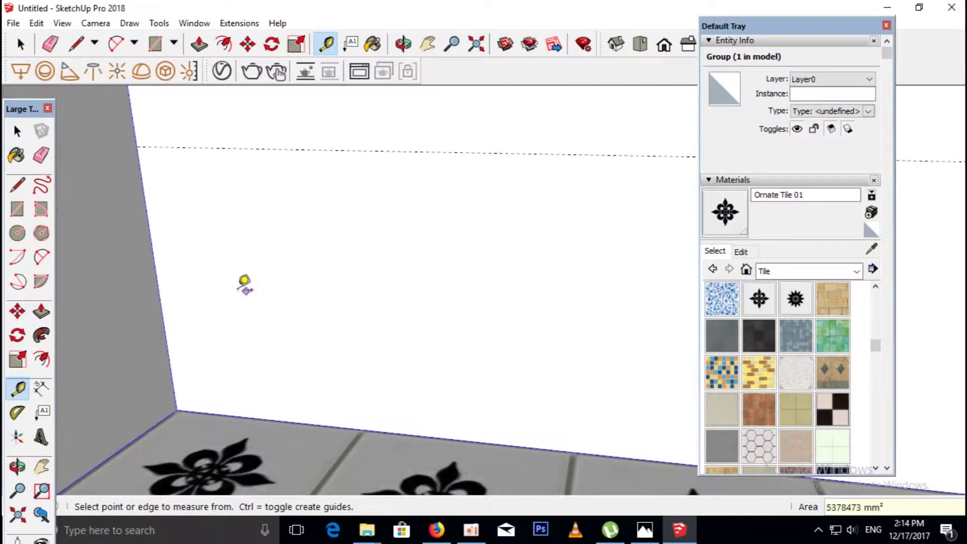
Abandon a second measurement and check the desk reference photo.
scroll(375, 367, down, 1)
click(347, 420)
scroll(347, 420, down, 1)
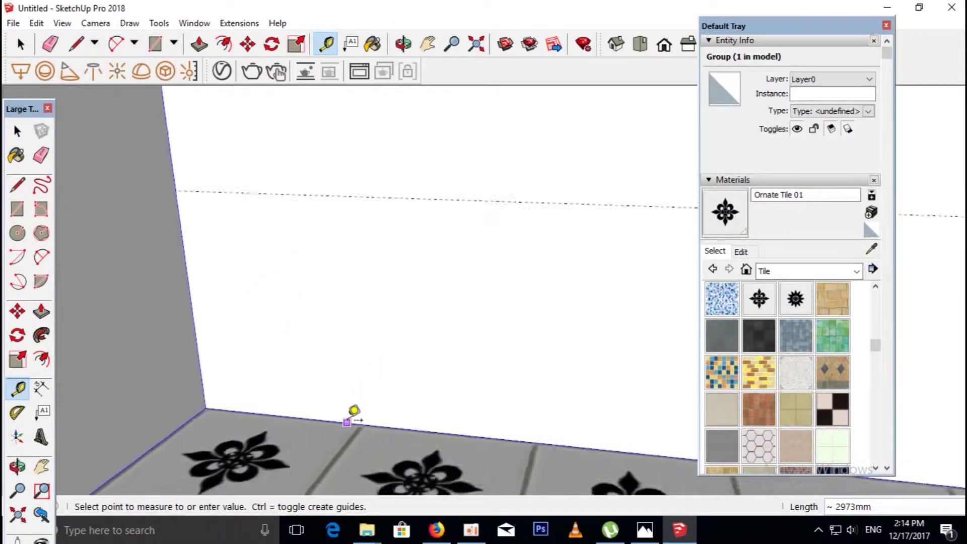
scroll(348, 421, down, 1)
click(417, 257)
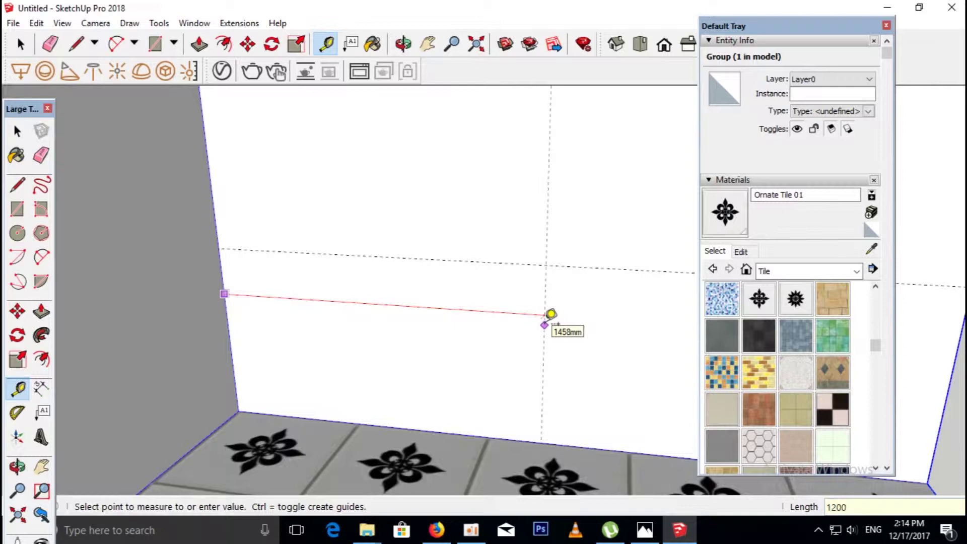
click(644, 533)
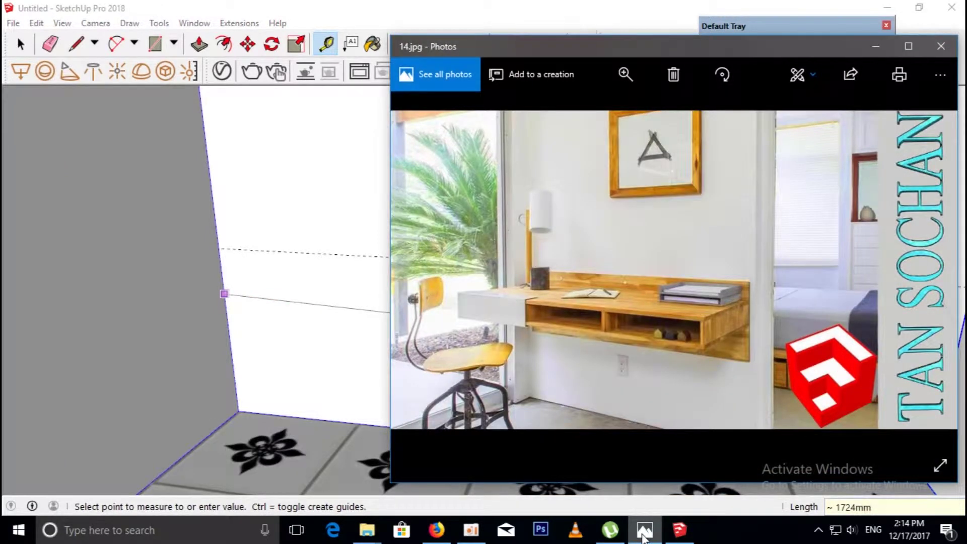
click(644, 534)
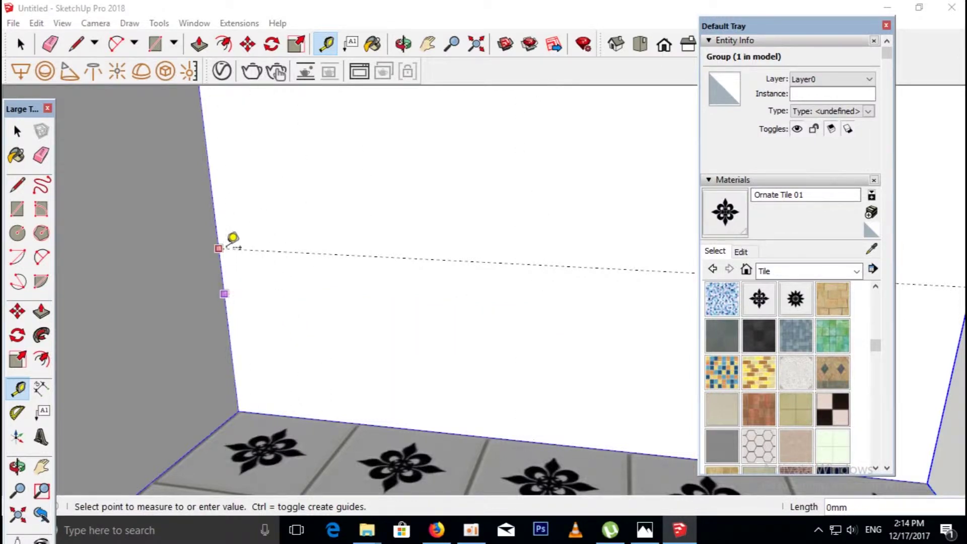
key(Escape)
key(space)
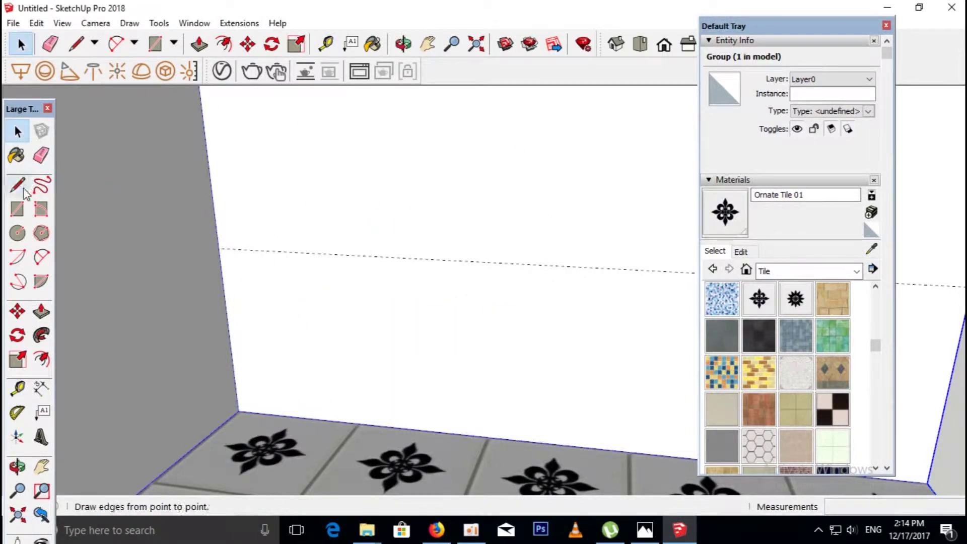
Place a guide 12 from the wall corner and another 148mm below it.
click(17, 389)
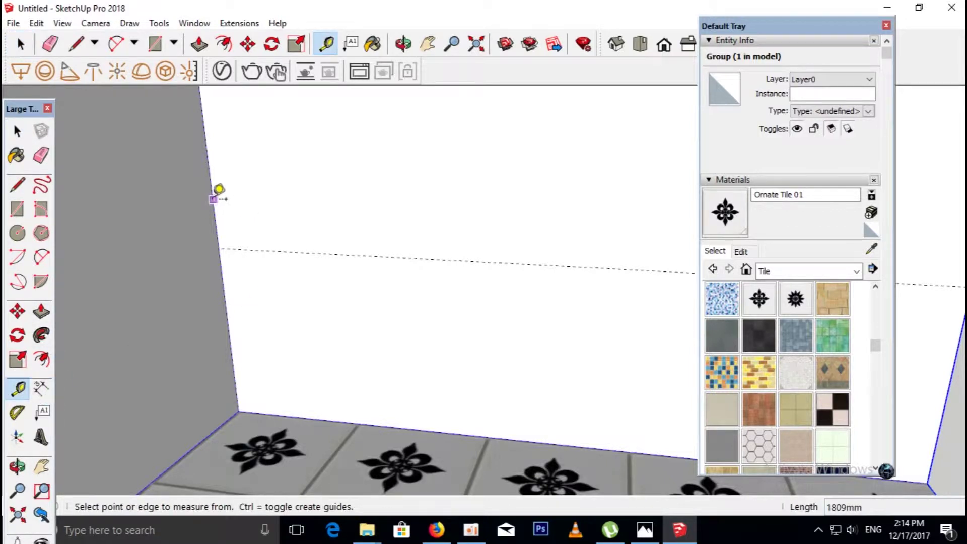
click(213, 199)
text(1200)
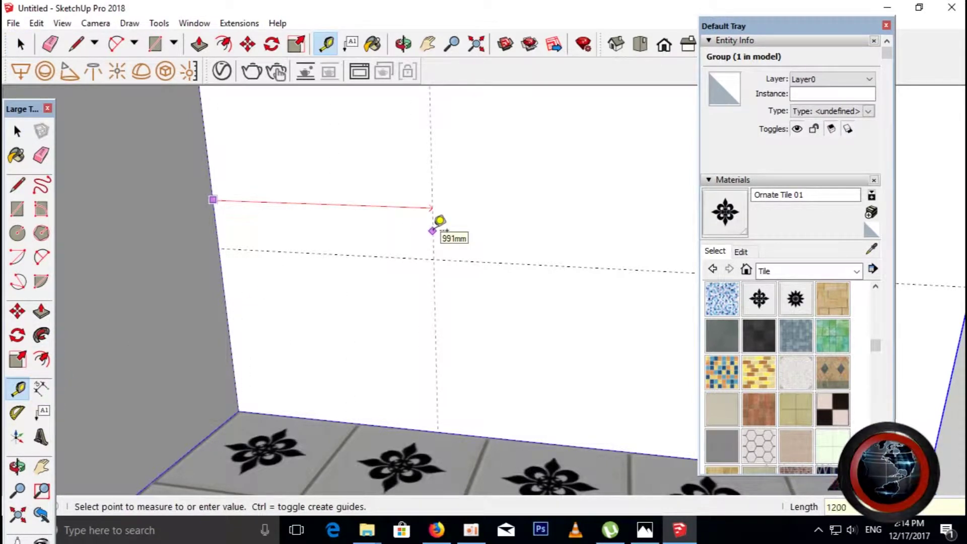
key(Return)
scroll(244, 247, up, 3)
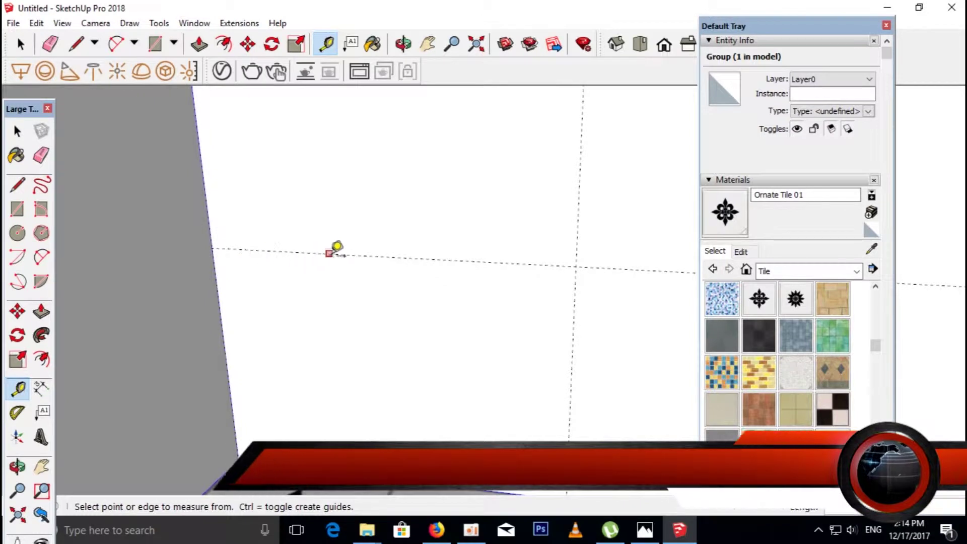
click(337, 254)
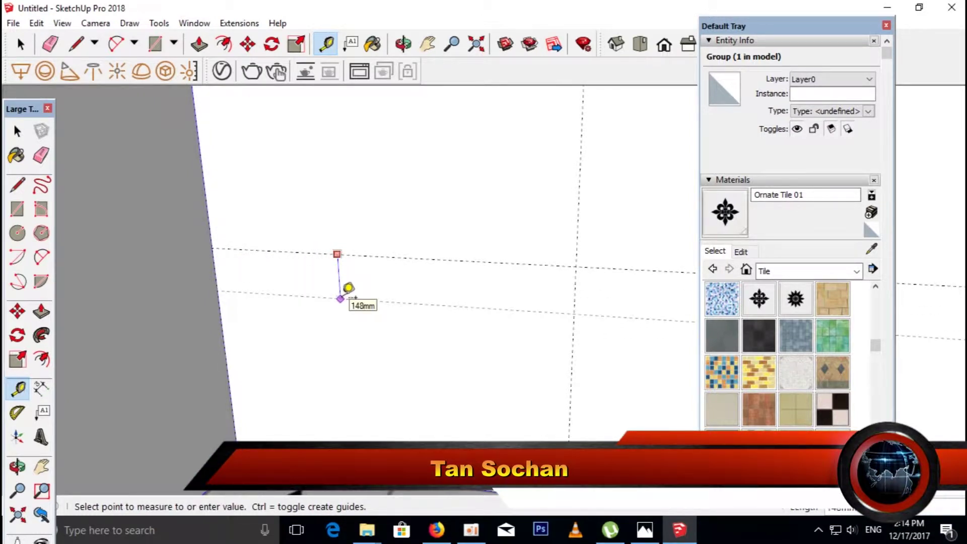
click(349, 290)
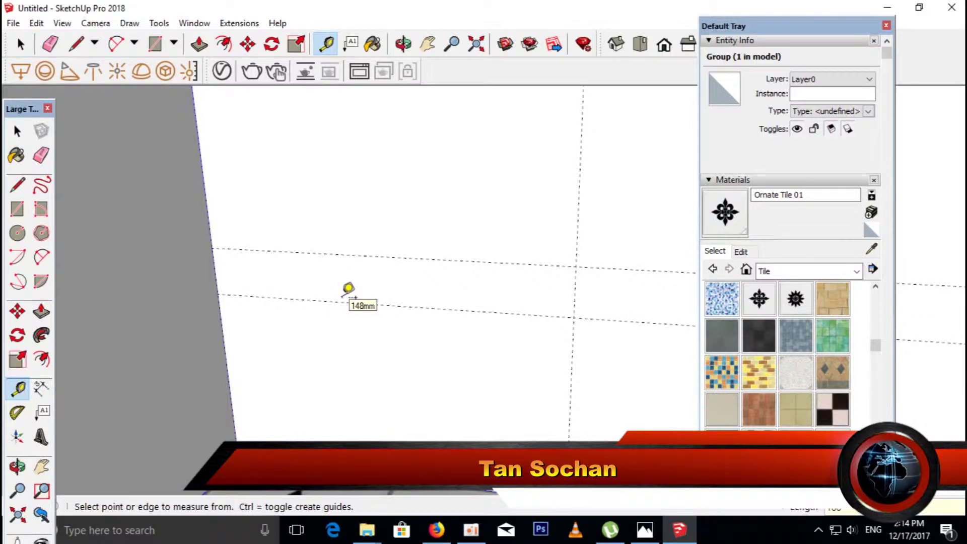
scroll(347, 287, up, 1)
key(space)
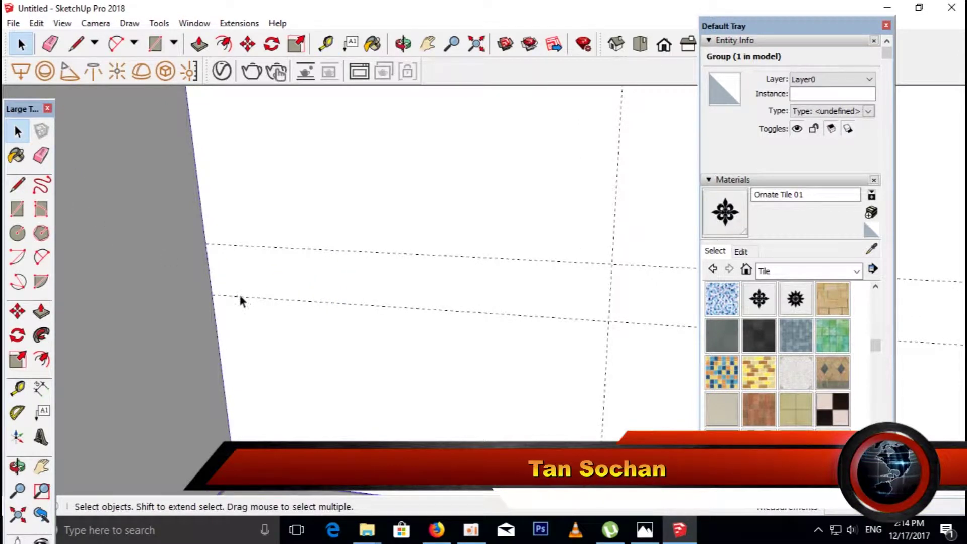
Draw a rectangle between the guides and start pulling it out from the wall.
key(r)
click(211, 294)
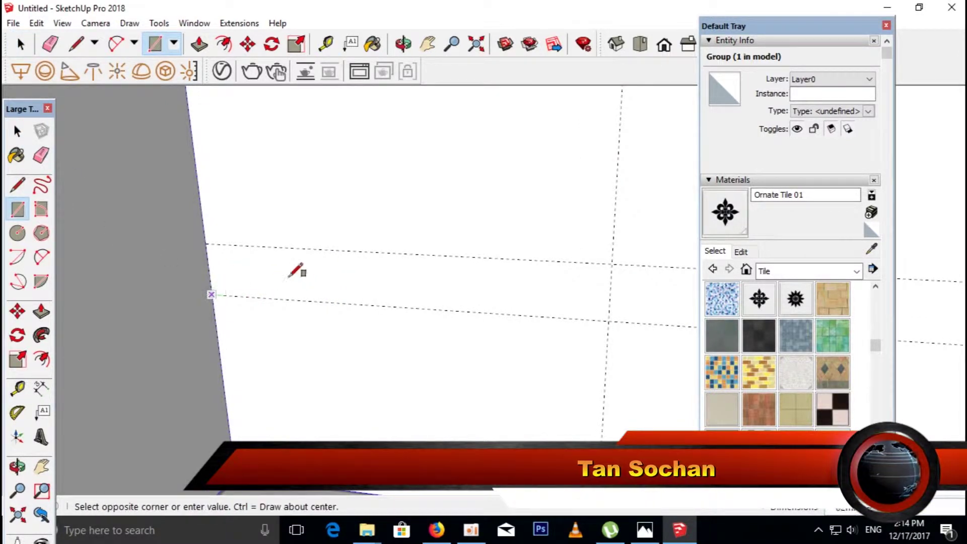
click(613, 262)
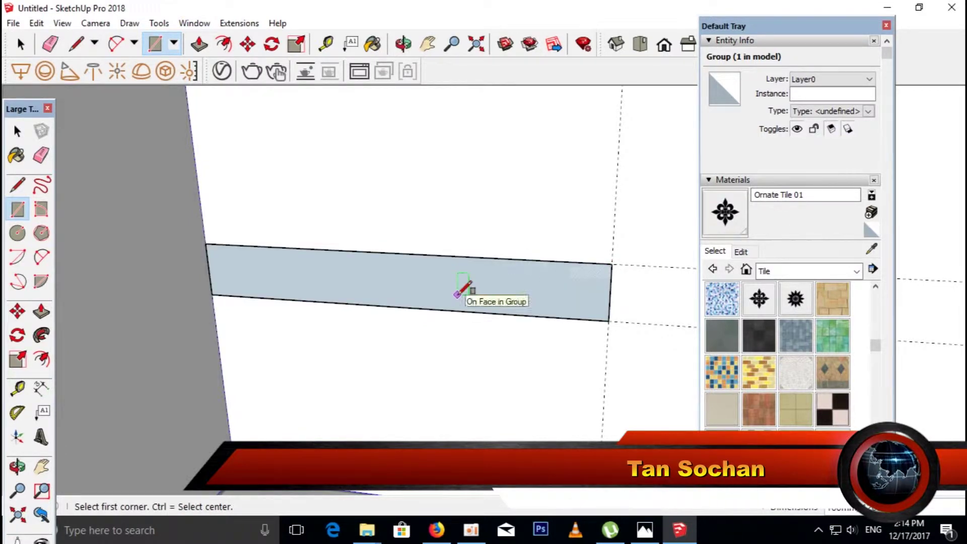
key(p)
drag(481, 291, 456, 347)
text(450)
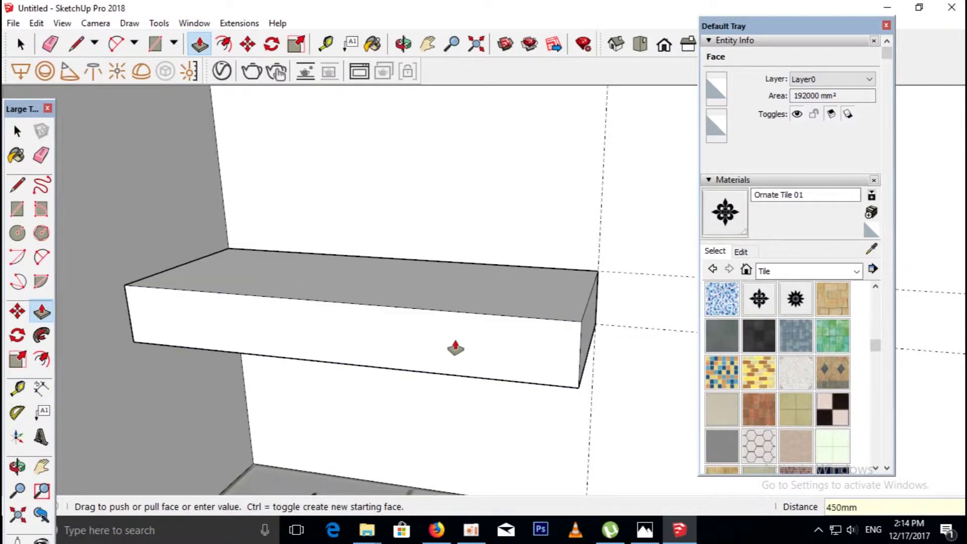
Set the desk box depth to 450mm and compare it with the reference photo.
key(Return)
scroll(457, 341, up, 2)
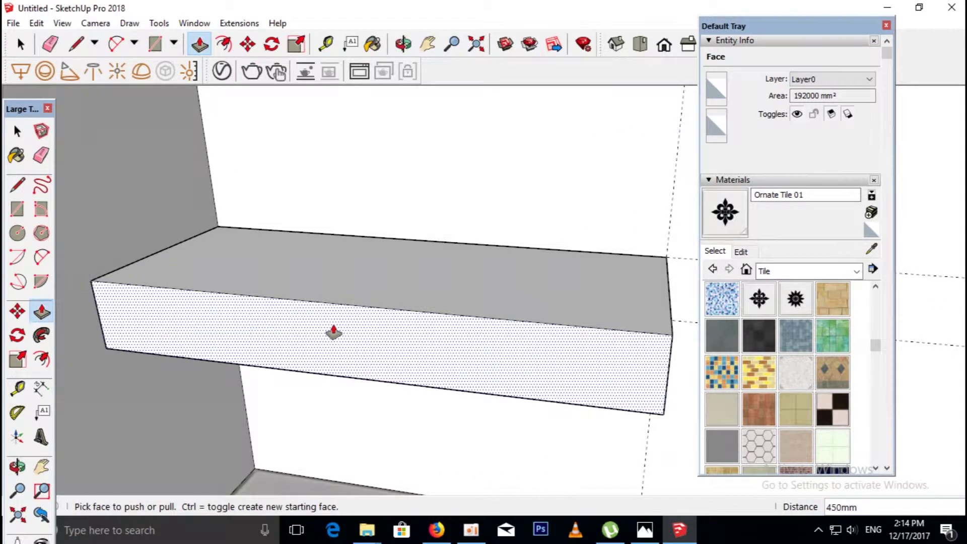
click(644, 530)
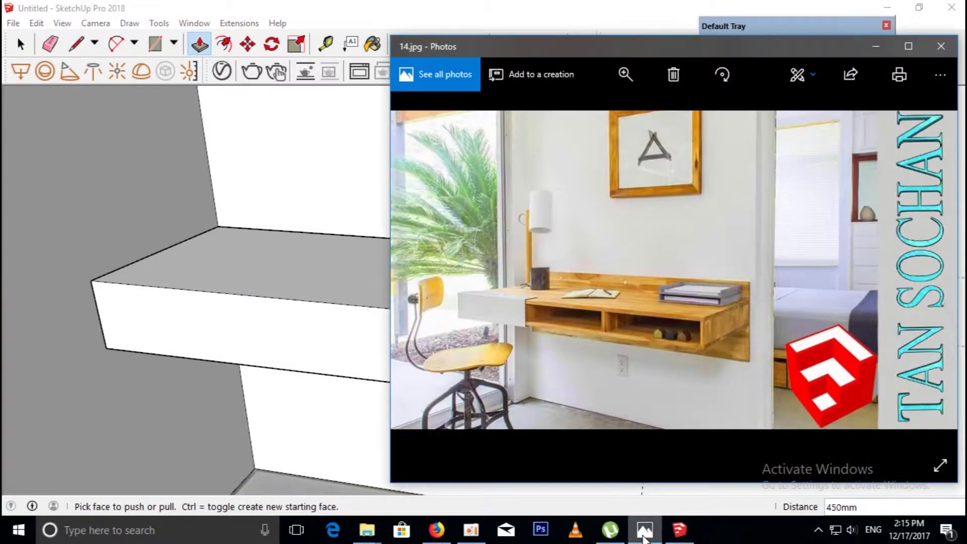
click(644, 530)
middle_drag(383, 323, 401, 328)
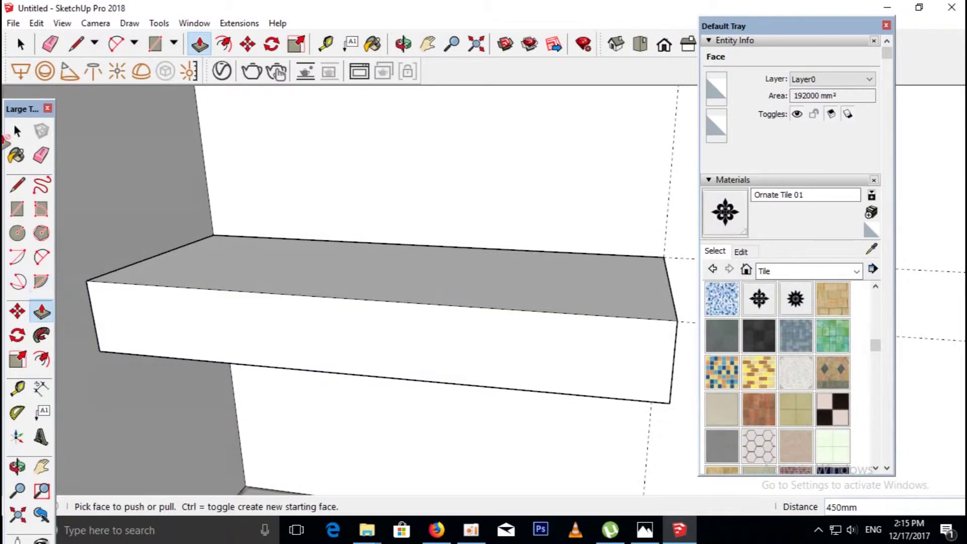
key(space)
mouse_move(343, 301)
middle_down()
mouse_move(338, 295)
mouse_move(358, 304)
middle_up()
Offset the box's front face outline inward by 5mm.
key(t)
key(f)
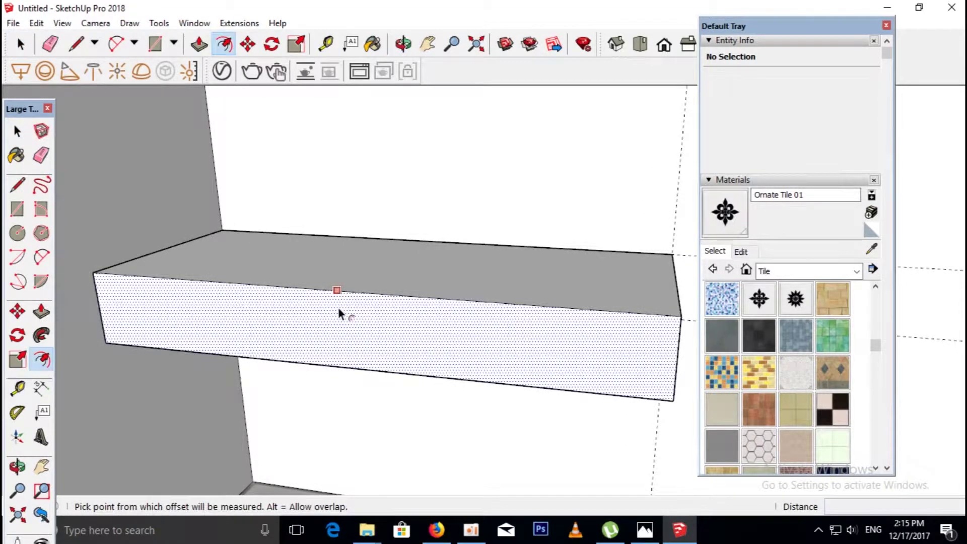
click(338, 307)
text(5)
key(Return)
mouse_move(349, 301)
middle_down()
mouse_move(349, 327)
mouse_move(382, 340)
middle_up()
Push the inset face through to hollow the box, then group the shelf.
key(p)
click(471, 352)
click(624, 210)
click(16, 129)
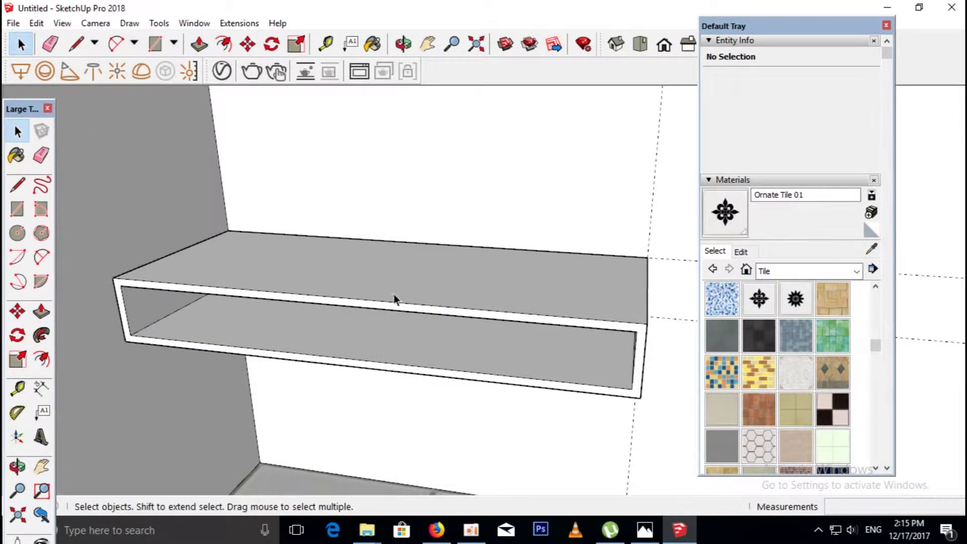
triple_click(394, 300)
right_click(396, 301)
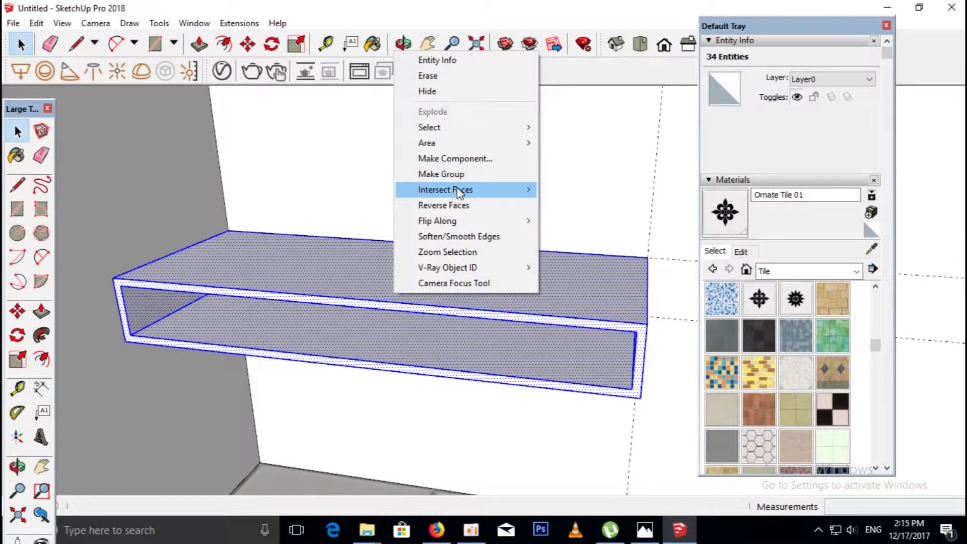
click(461, 175)
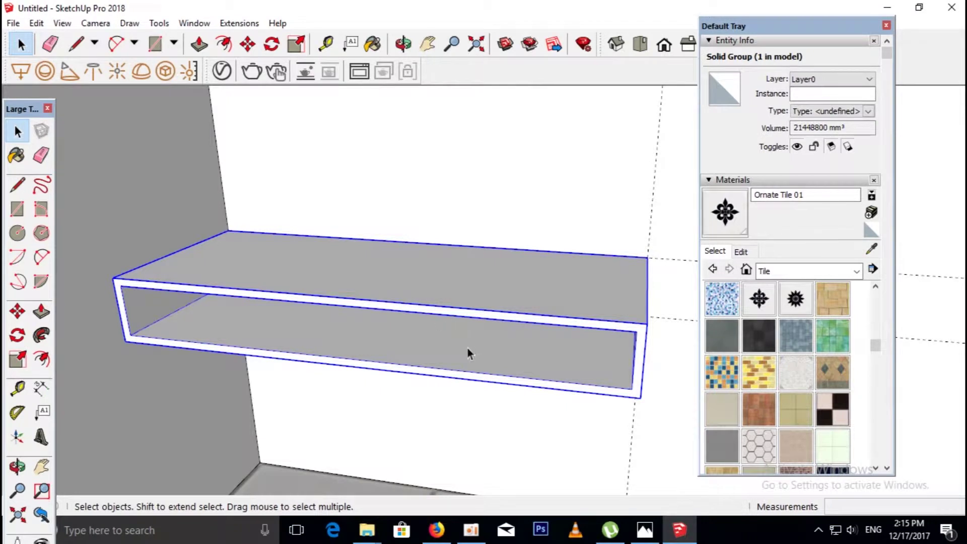
Guide the divider position and draw a divider panel pushed into the shelf.
key(t)
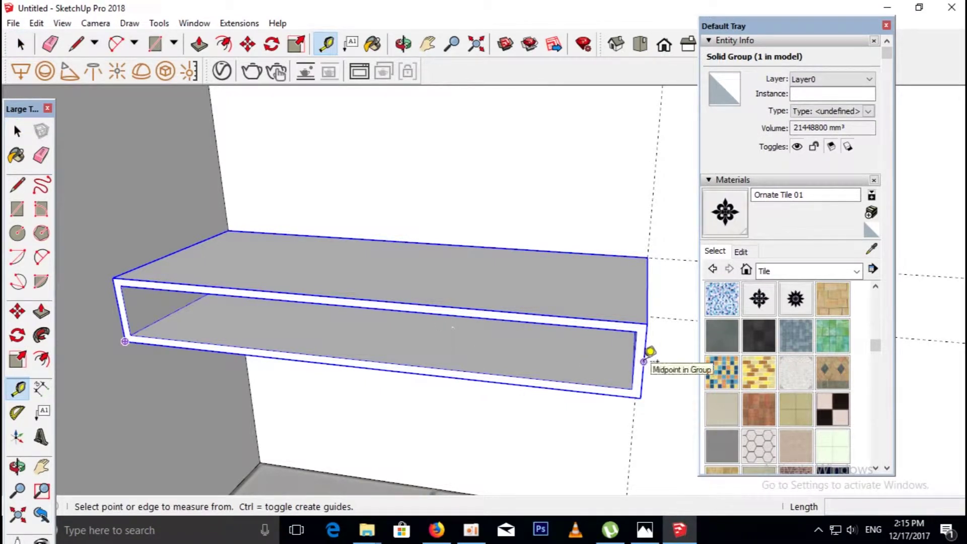
click(643, 361)
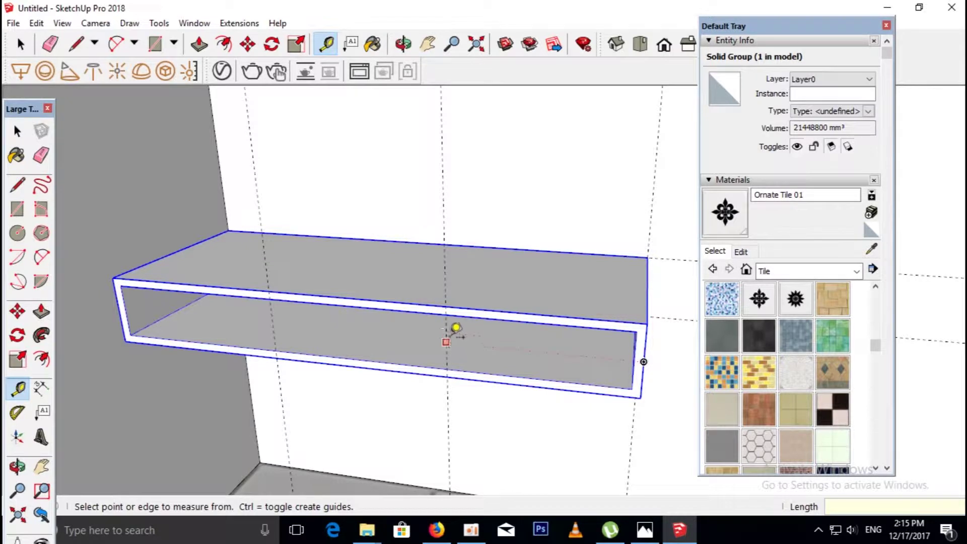
click(447, 333)
key(r)
click(446, 368)
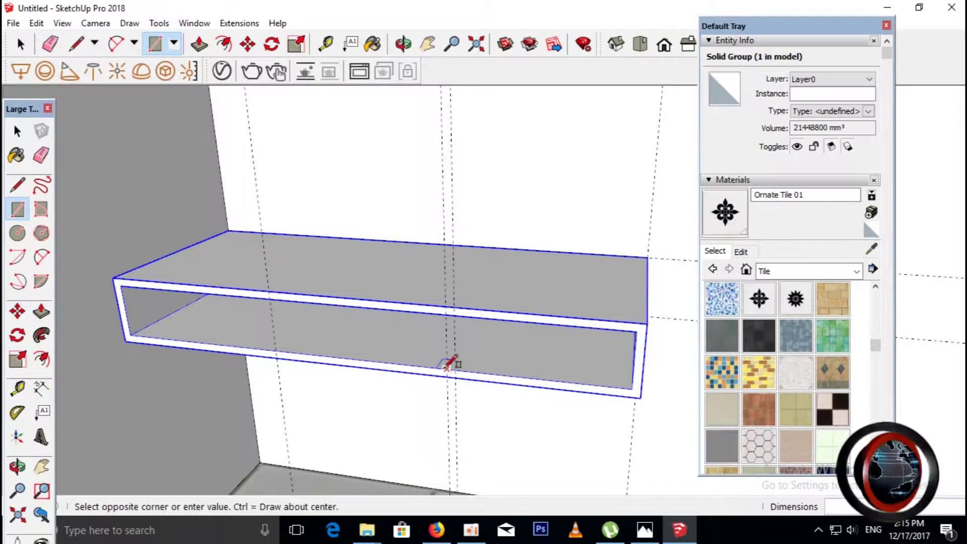
text(18mm,)
key(p)
click(451, 350)
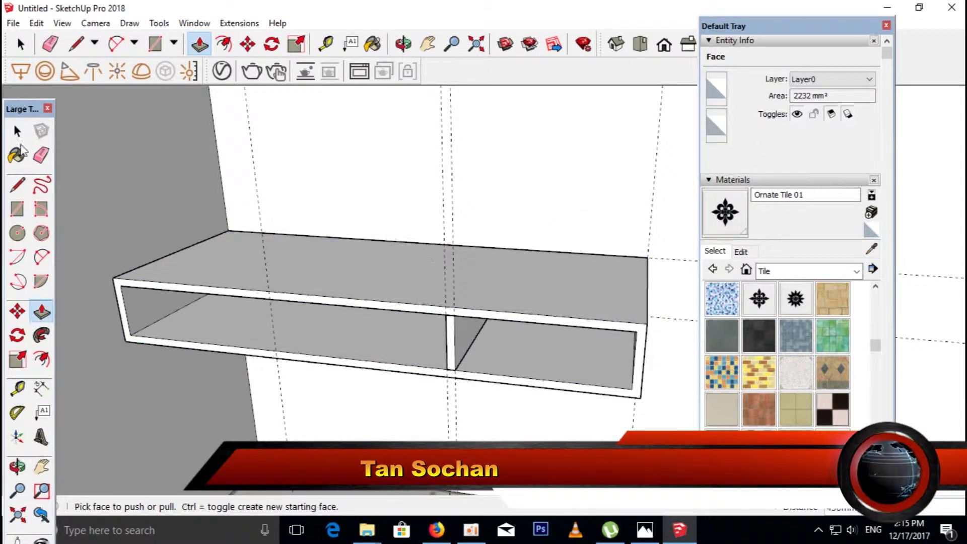
click(20, 44)
Group the divider and copy it onto the left guide line.
triple_click(469, 339)
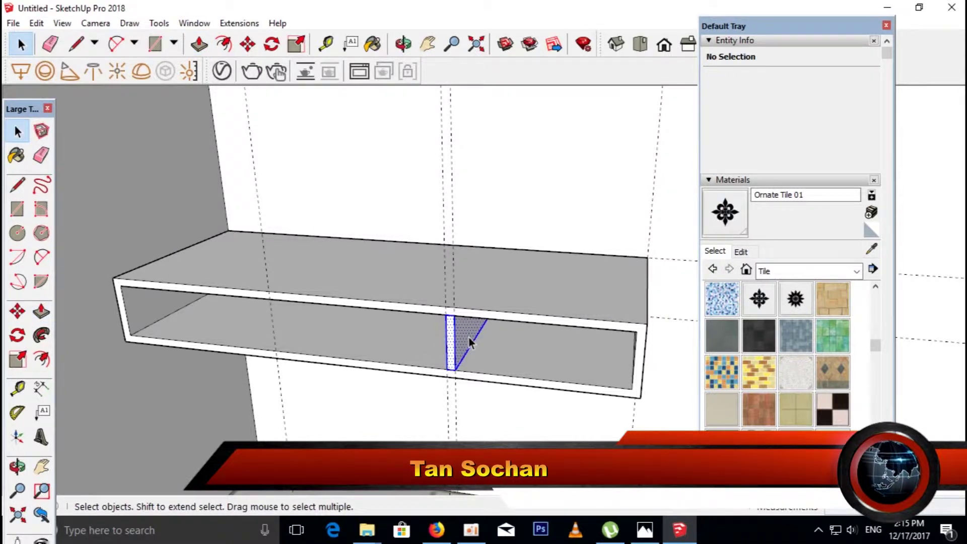
right_click(469, 338)
click(540, 217)
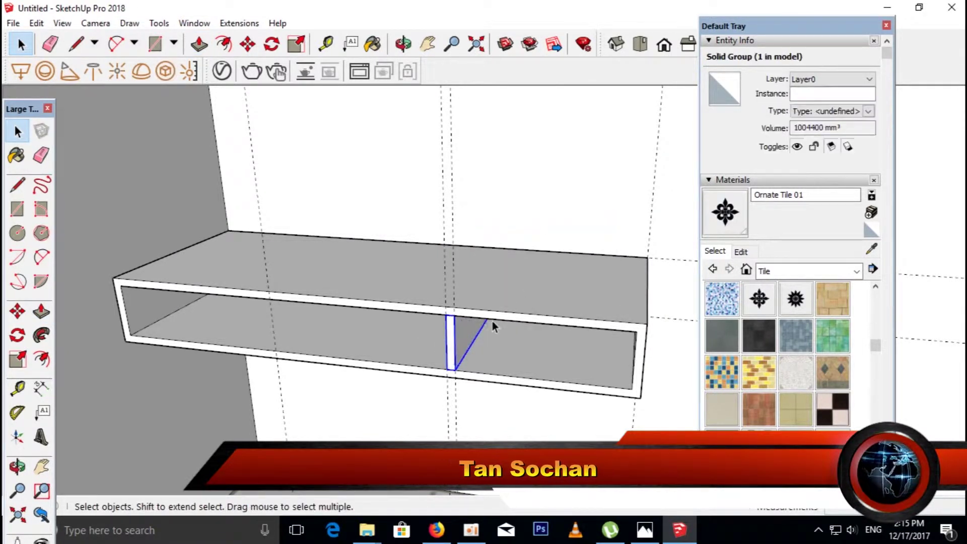
key(m)
key(ctrl)
click(454, 316)
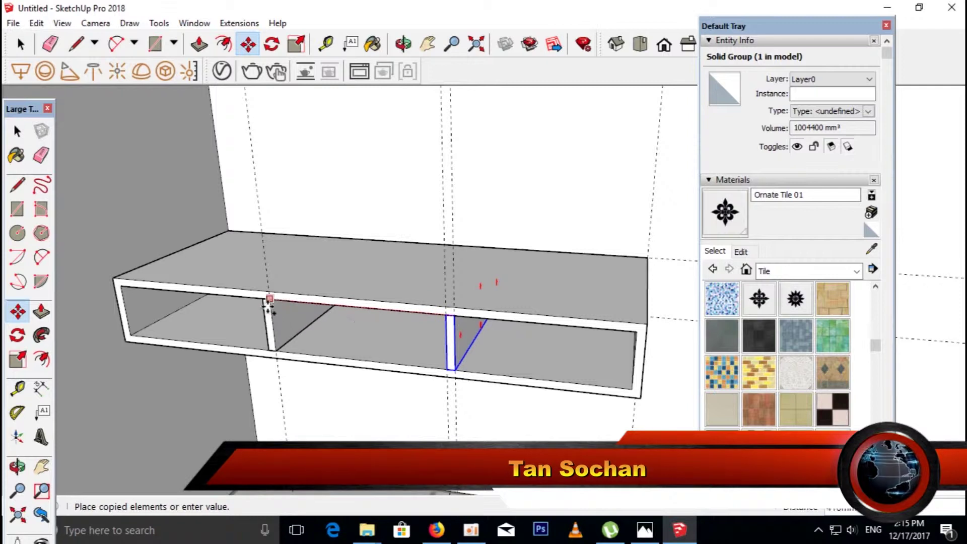
click(270, 301)
Remove the stray dashed guide line and select the shelf group.
key(q)
key(m)
click(17, 132)
click(17, 134)
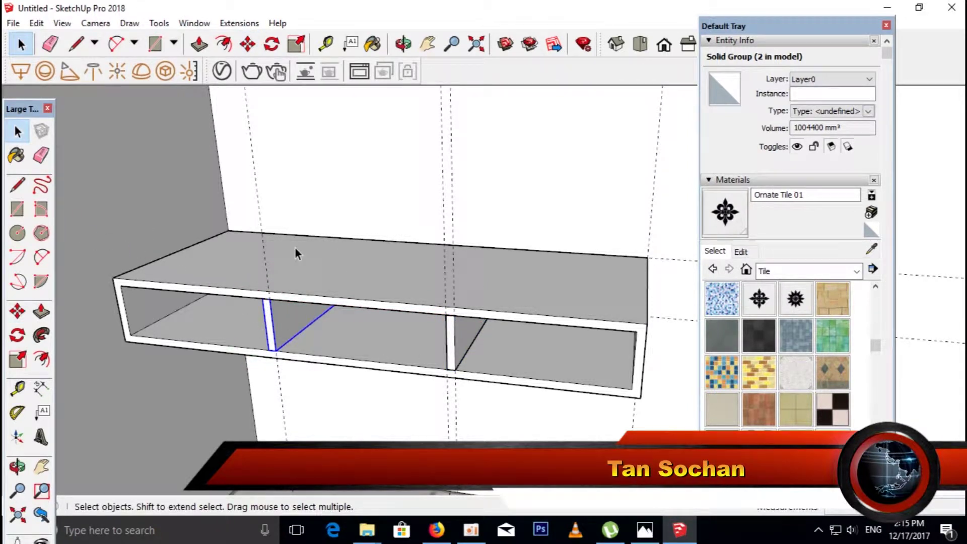
click(265, 246)
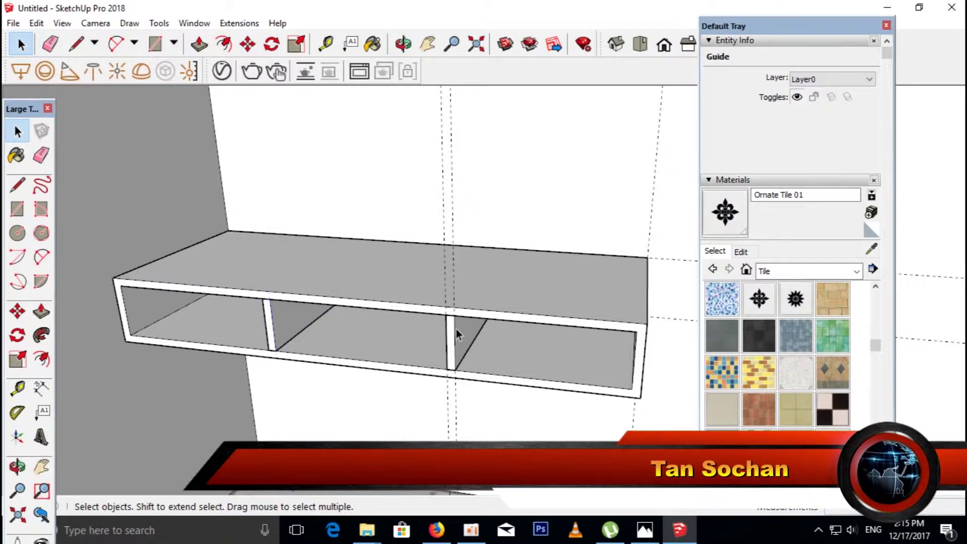
key(Escape)
click(443, 290)
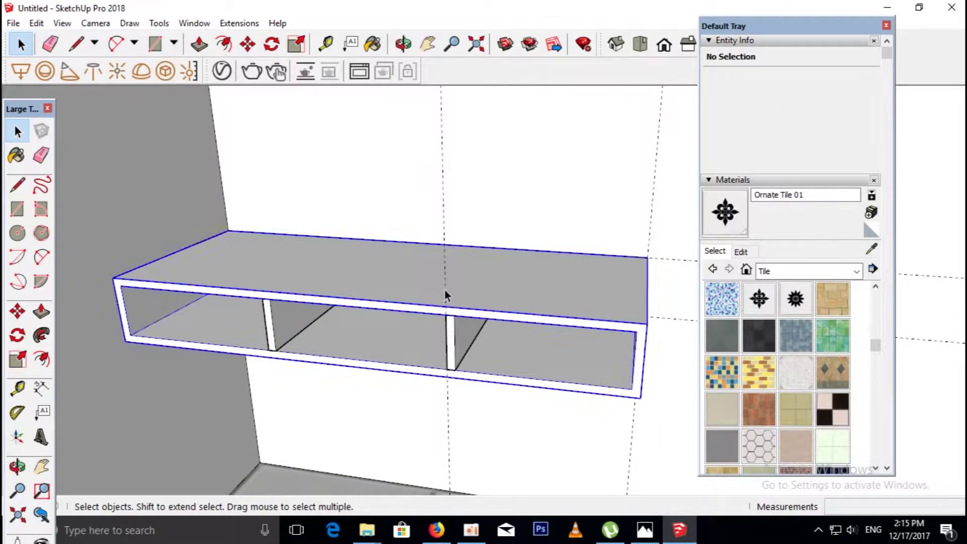
Delete the two stray guide lines below and along the top of the wall shelf.
click(649, 243)
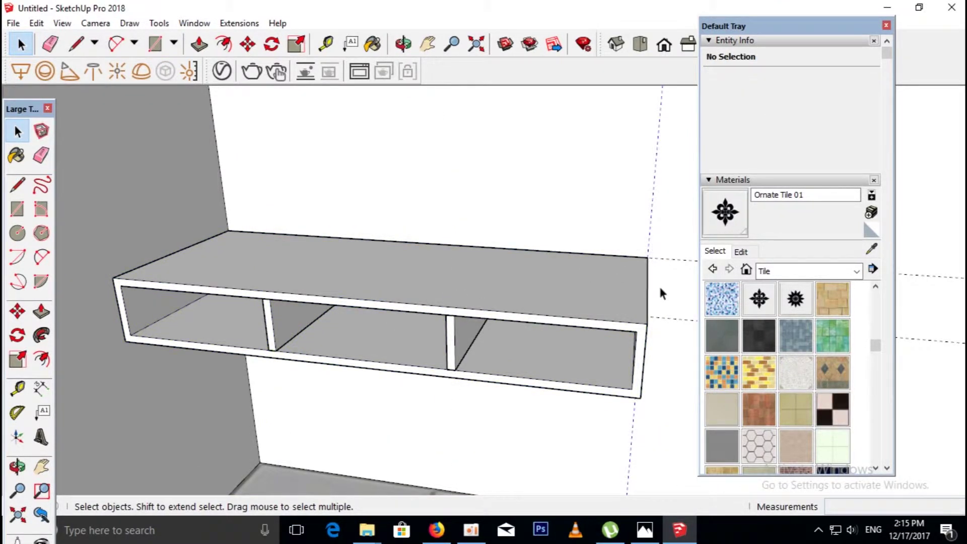
click(661, 318)
key(Delete)
click(661, 263)
click(662, 260)
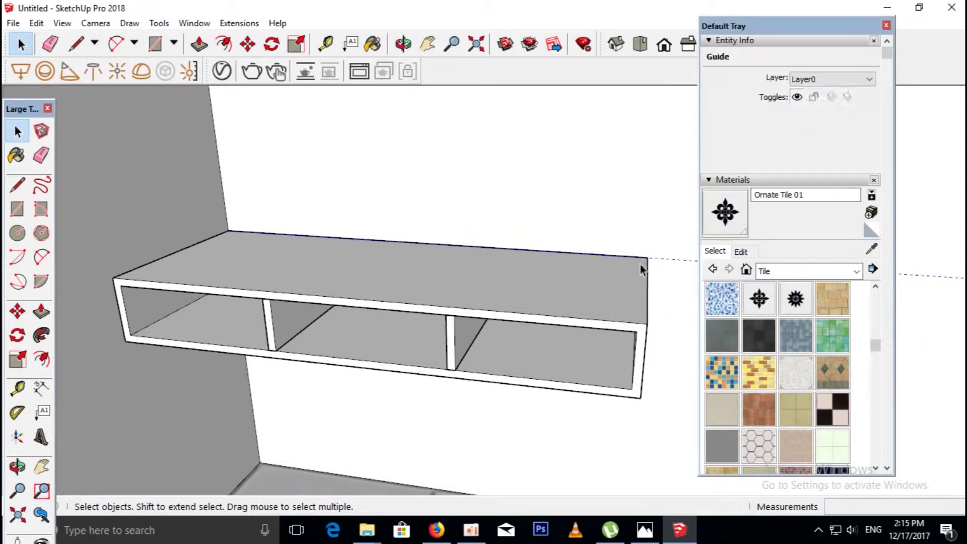
key(Delete)
Check the desk reference photo 14.jpg, then return to the model.
click(643, 533)
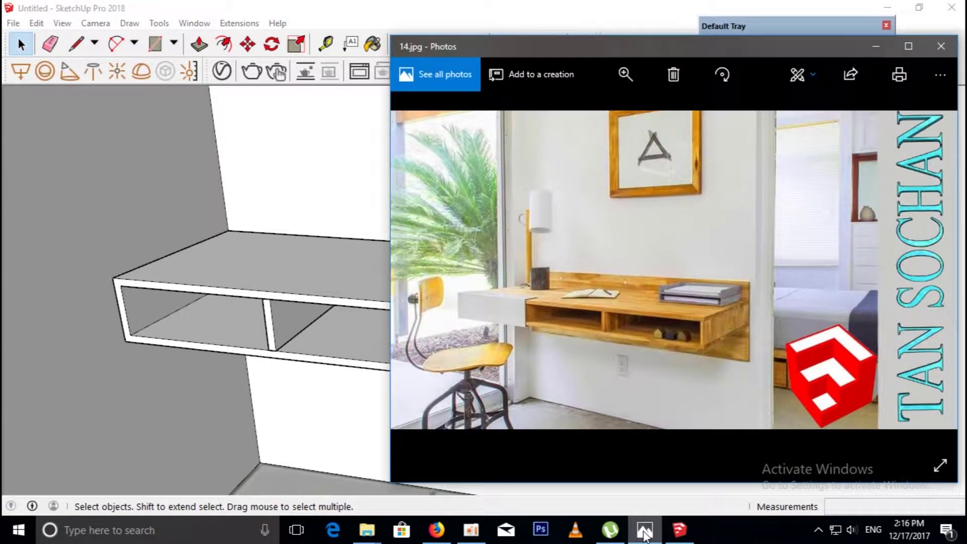
click(643, 533)
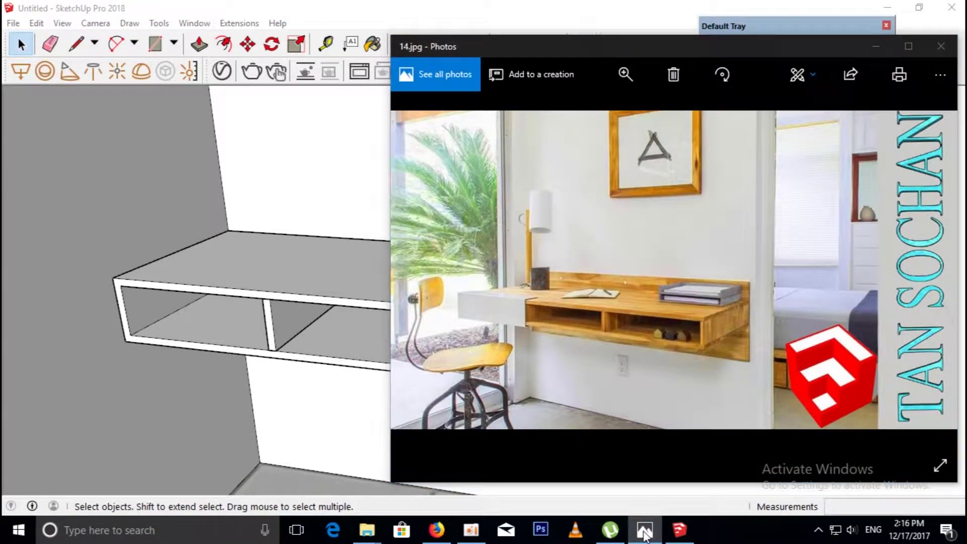
scroll(59, 283, up, 2)
scroll(60, 283, up, 1)
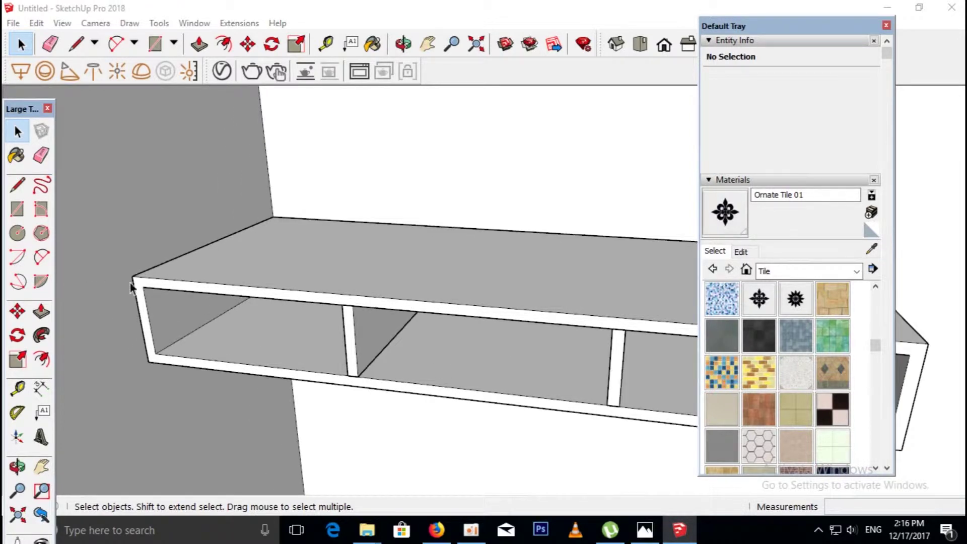
click(652, 537)
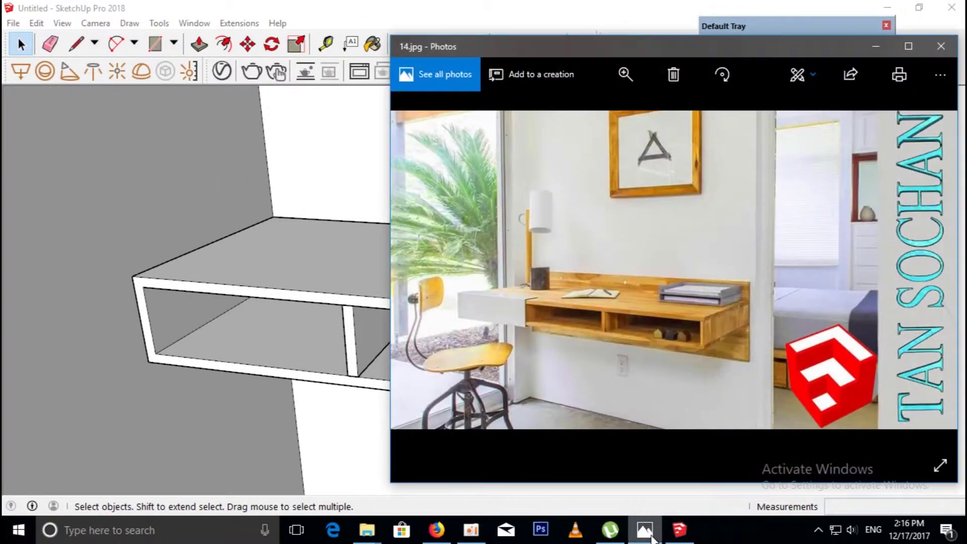
click(650, 536)
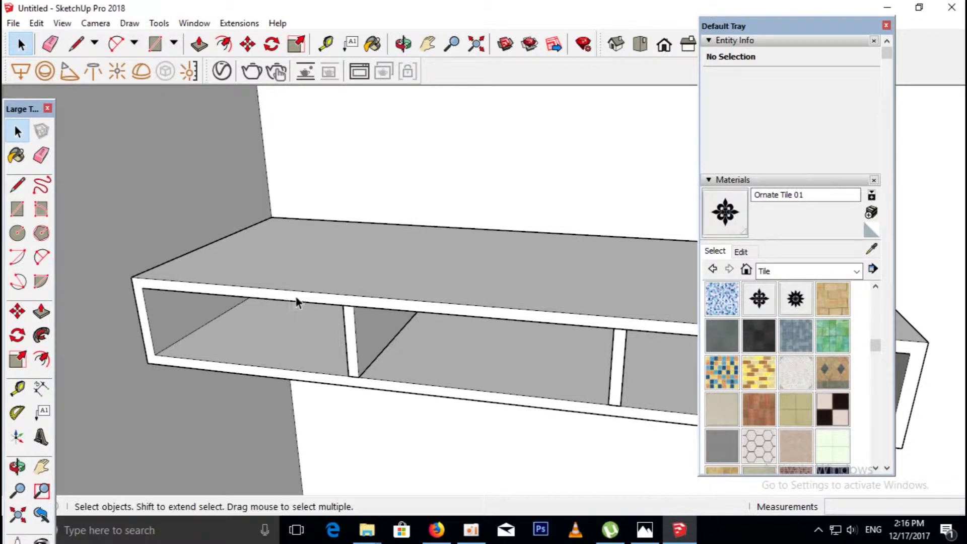
Pull a Tape Measure guide back from the shelf's front edge.
key(t)
click(281, 285)
middle_drag(331, 242, 314, 267)
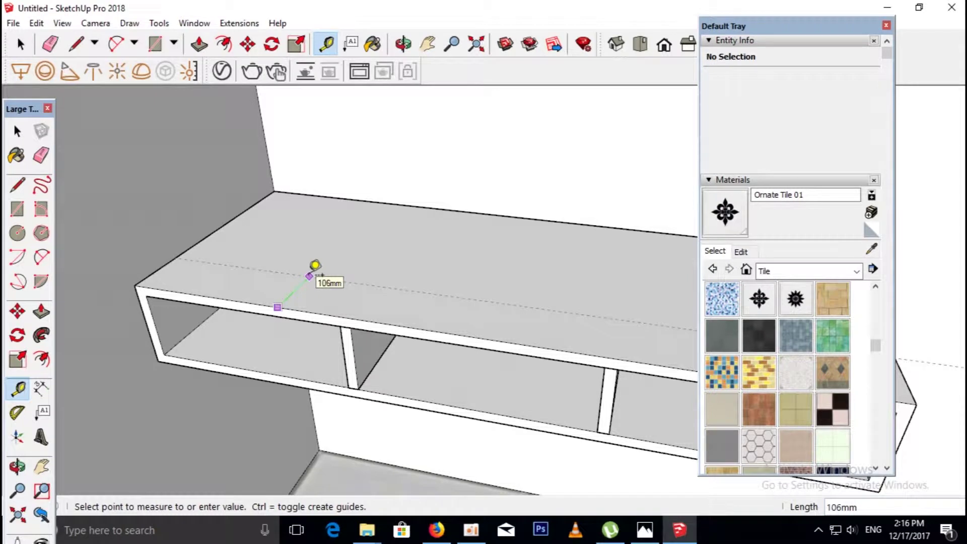
Set the lengthwise guide 120mm back from the desk top's front edge.
key(Return)
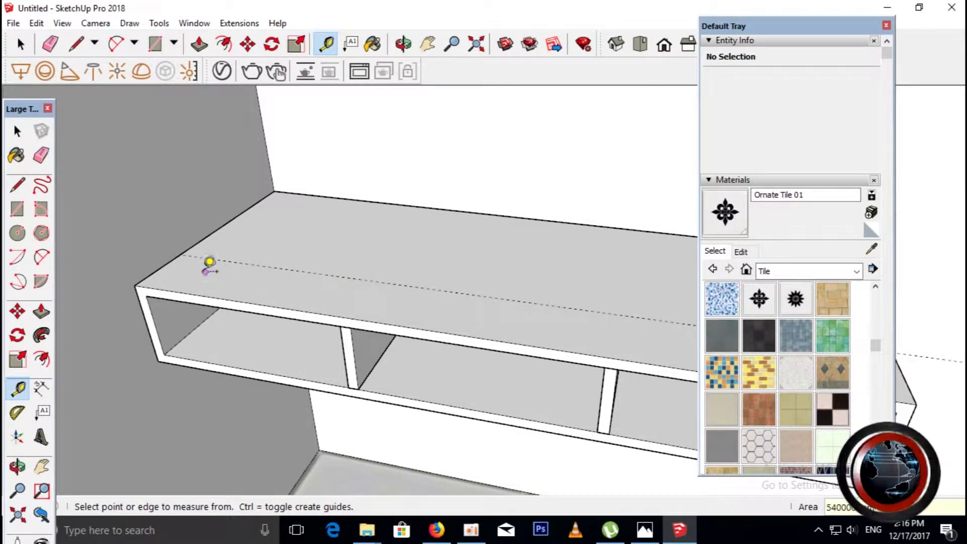
middle_drag(175, 251, 312, 306)
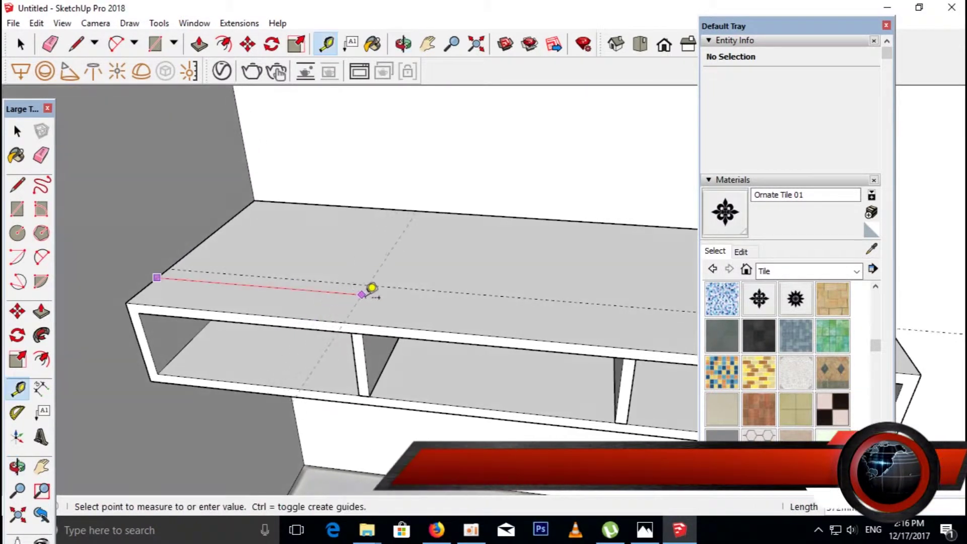
key(Escape)
Place a guide across the shelf top above the left divider.
click(133, 317)
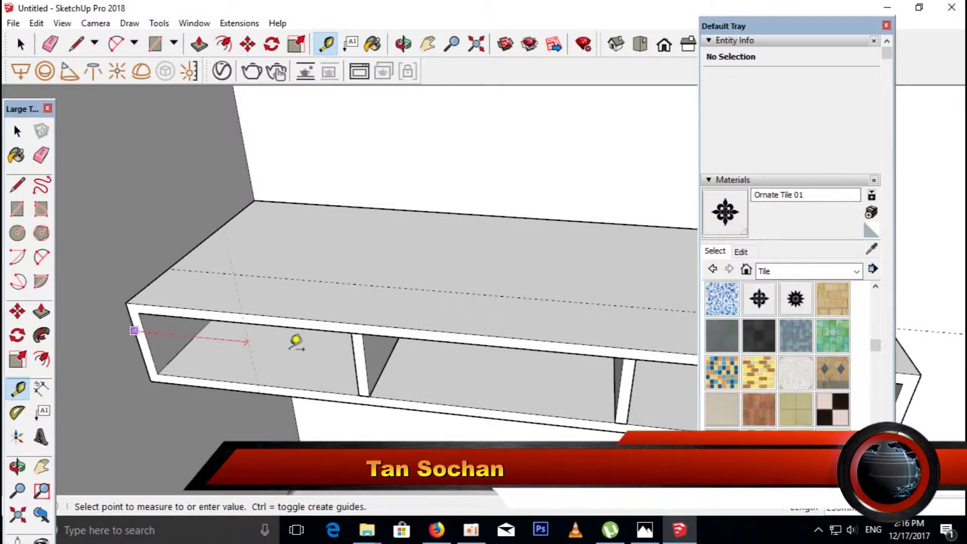
click(366, 366)
click(140, 272)
key(Escape)
click(202, 240)
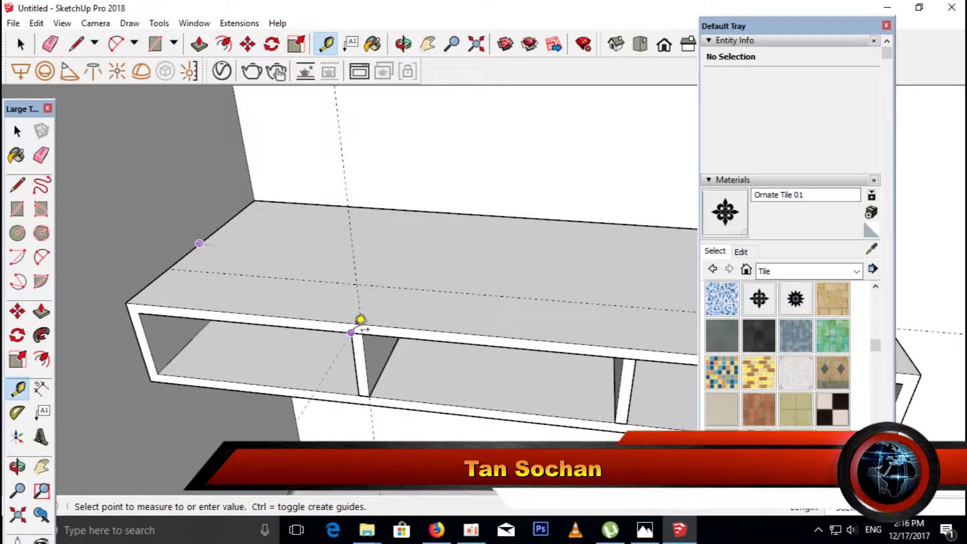
click(371, 313)
Compare the guided shelf top against the desk reference photo.
middle_drag(371, 313, 401, 300)
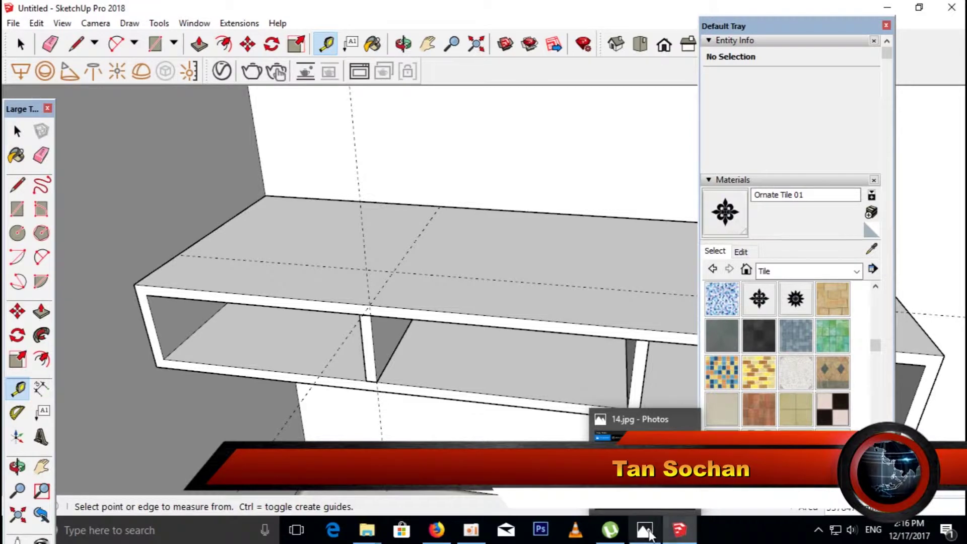
click(650, 537)
click(644, 529)
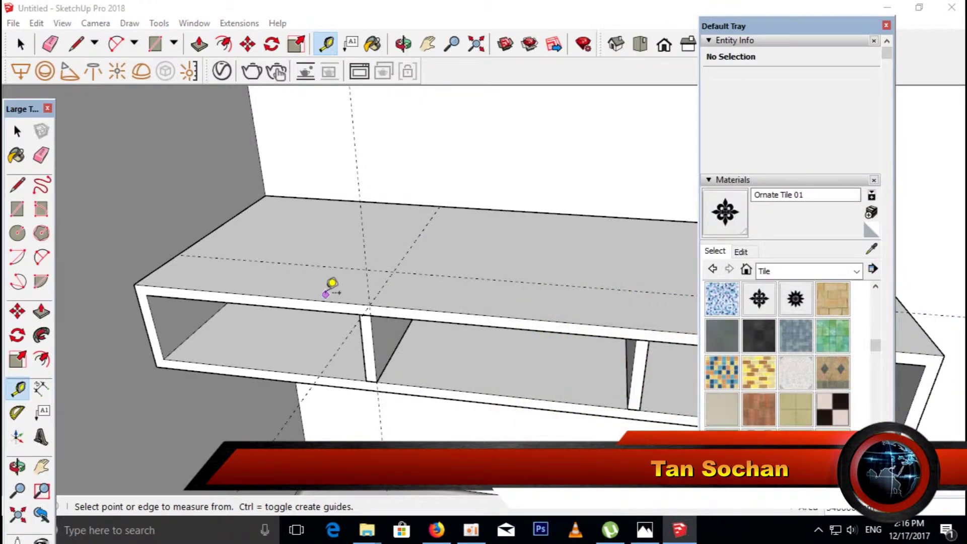
middle_drag(333, 285, 322, 292)
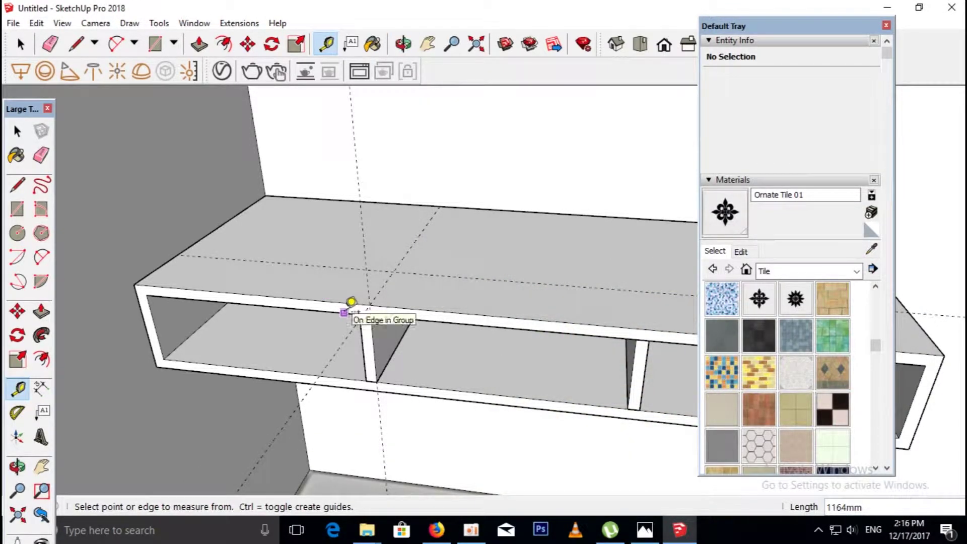
Draw a 400 by 120mm rectangle between the guides on the shelf top's left end.
key(r)
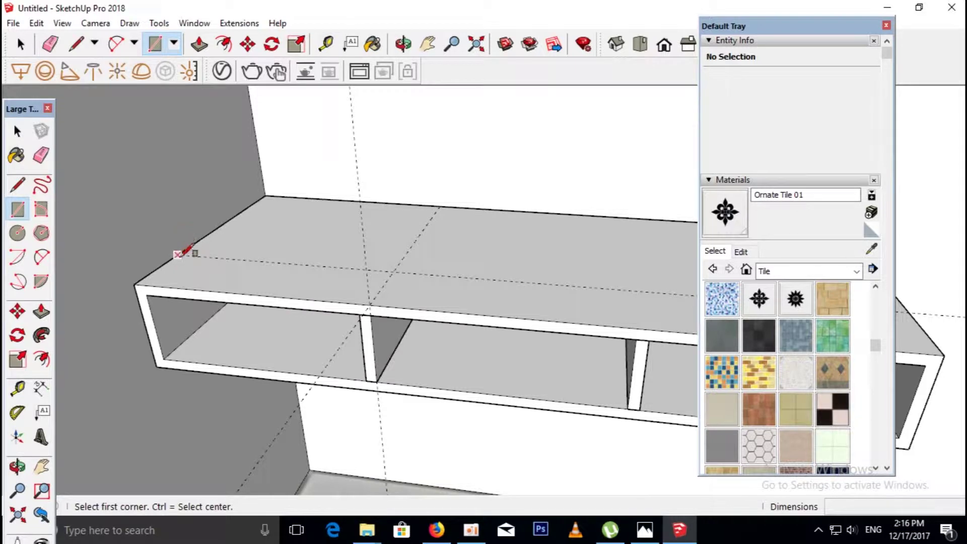
click(178, 254)
click(371, 303)
mouse_move(373, 339)
middle_down()
mouse_move(339, 328)
mouse_move(351, 316)
middle_up()
Push/Pull the rectangle up 8mm into a thin board, checking the reference photo.
key(p)
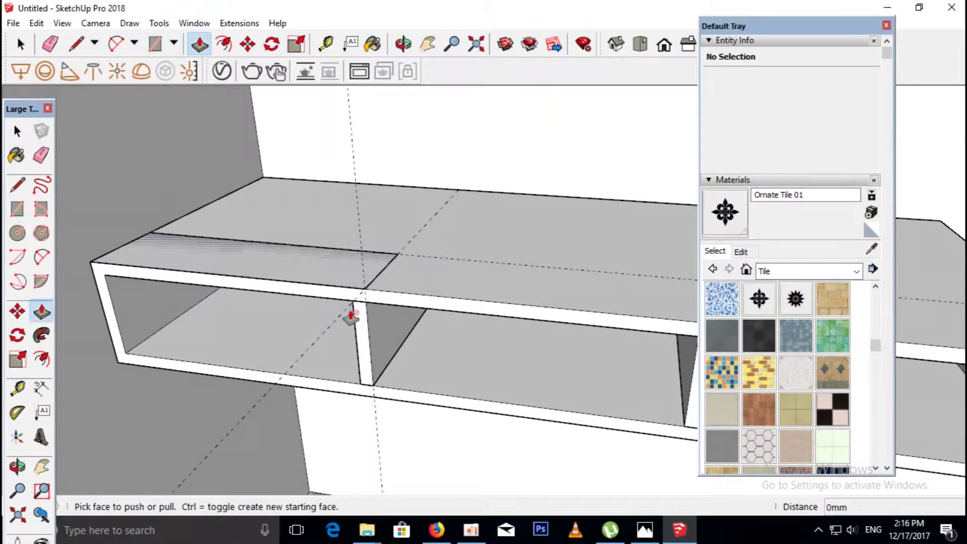
click(341, 277)
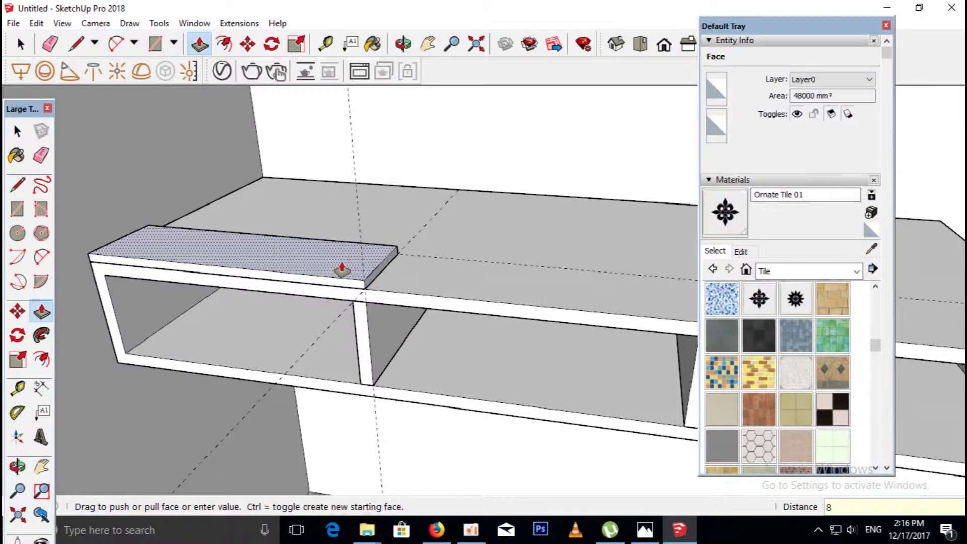
key(Return)
scroll(348, 282, up, 2)
scroll(351, 291, up, 1)
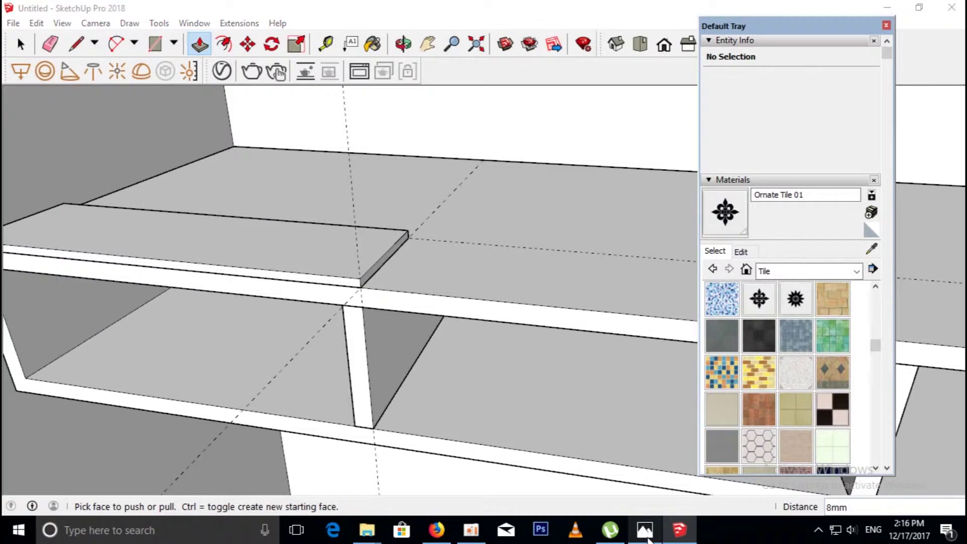
click(645, 529)
click(645, 529)
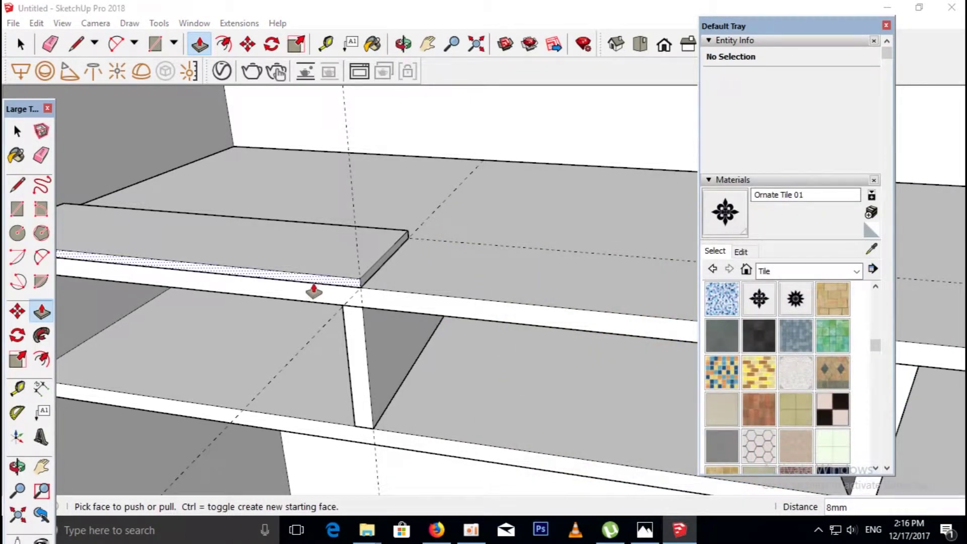
Push the raised board's front face out 8mm.
click(312, 292)
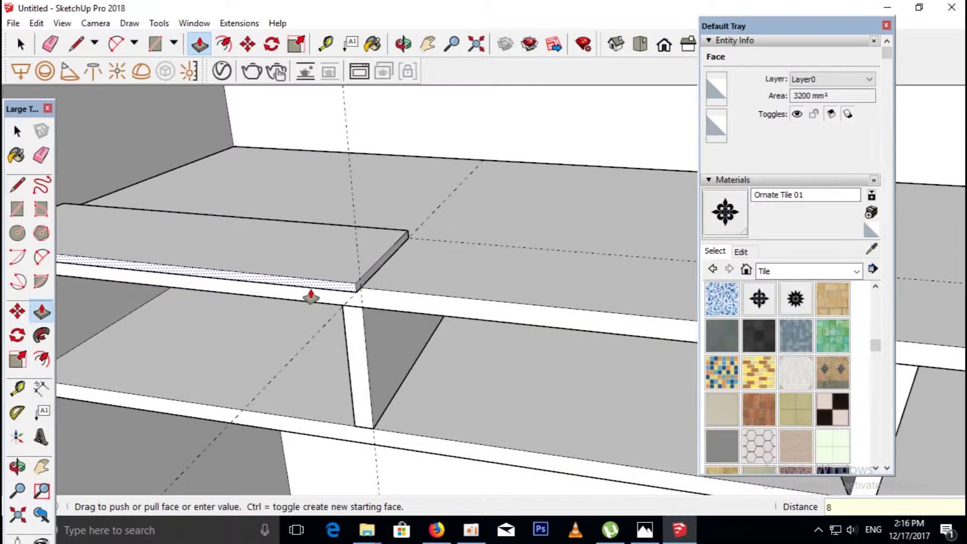
click(345, 352)
mouse_move(346, 352)
middle_down()
mouse_move(494, 247)
mouse_move(416, 249)
mouse_move(283, 218)
middle_up()
click(302, 244)
click(317, 261)
middle_drag(321, 270, 115, 209)
Drop an 8mm strip from the board's front edge down 160mm as a front panel.
key(l)
click(102, 210)
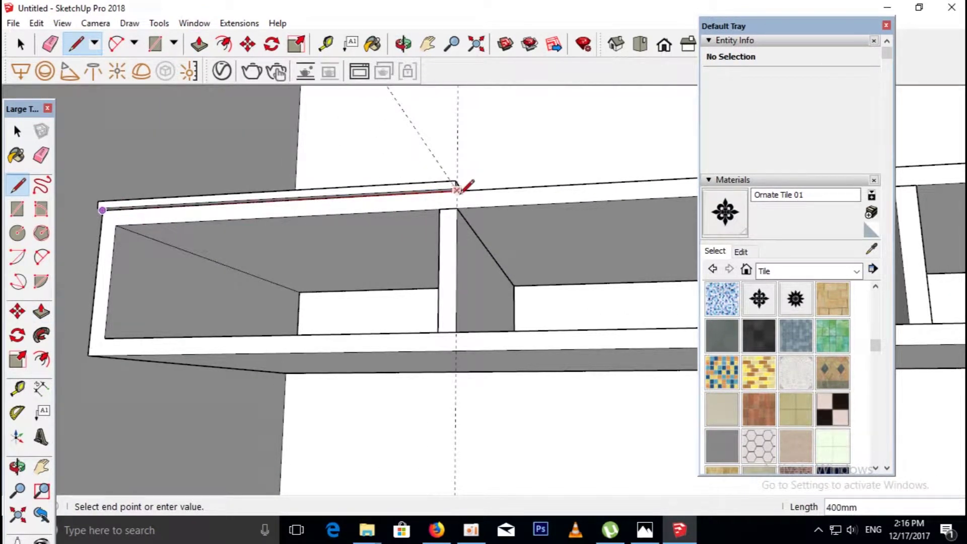
key(p)
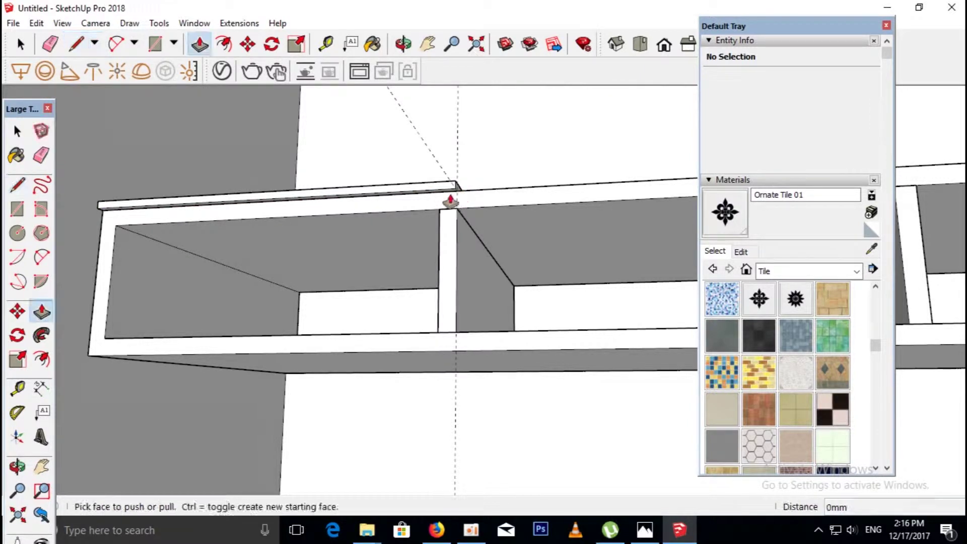
click(448, 196)
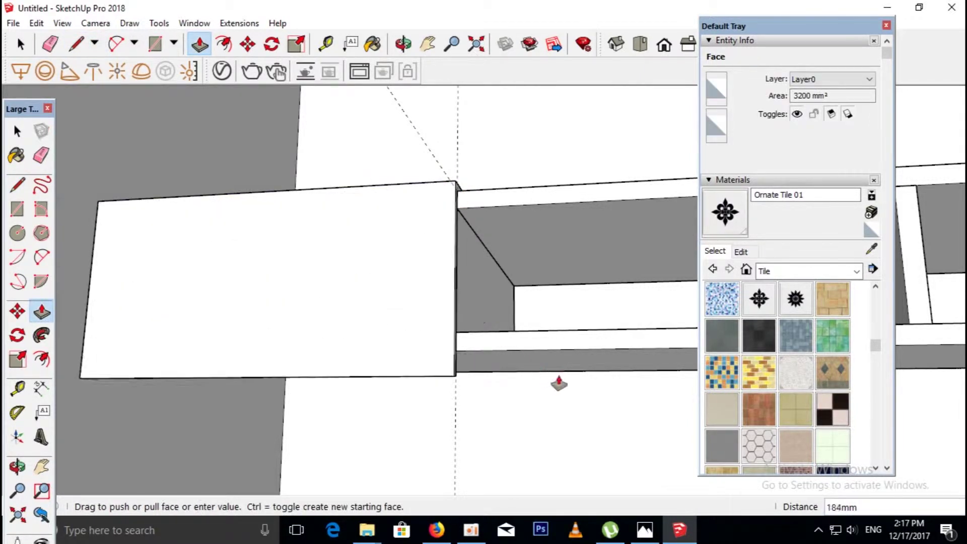
click(458, 358)
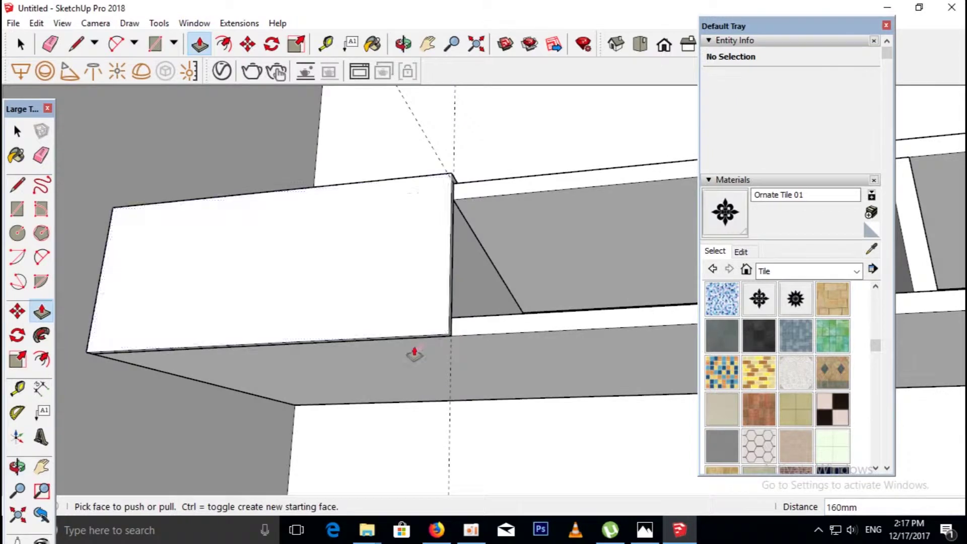
click(417, 347)
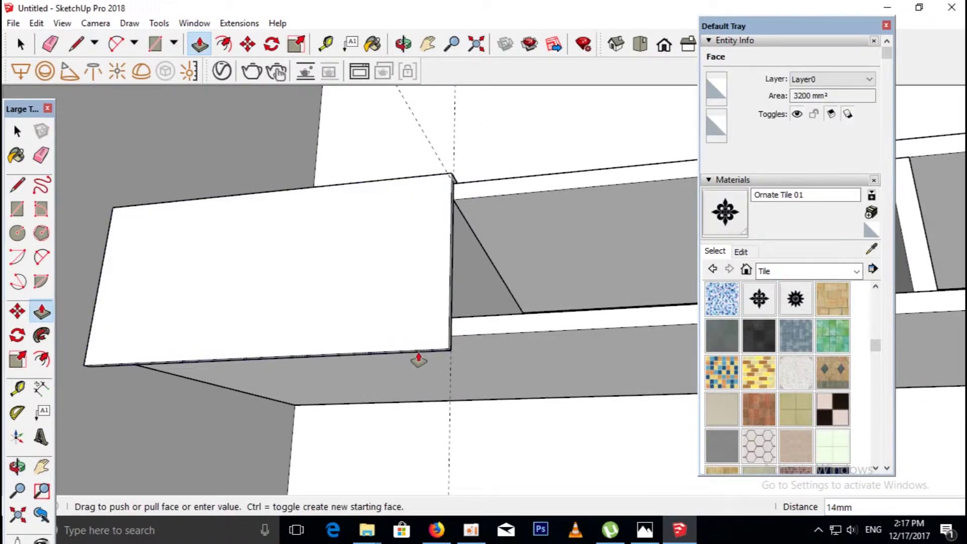
click(367, 396)
scroll(397, 374, up, 3)
mouse_move(397, 374)
middle_down()
mouse_move(207, 324)
mouse_move(145, 316)
mouse_move(145, 326)
middle_up()
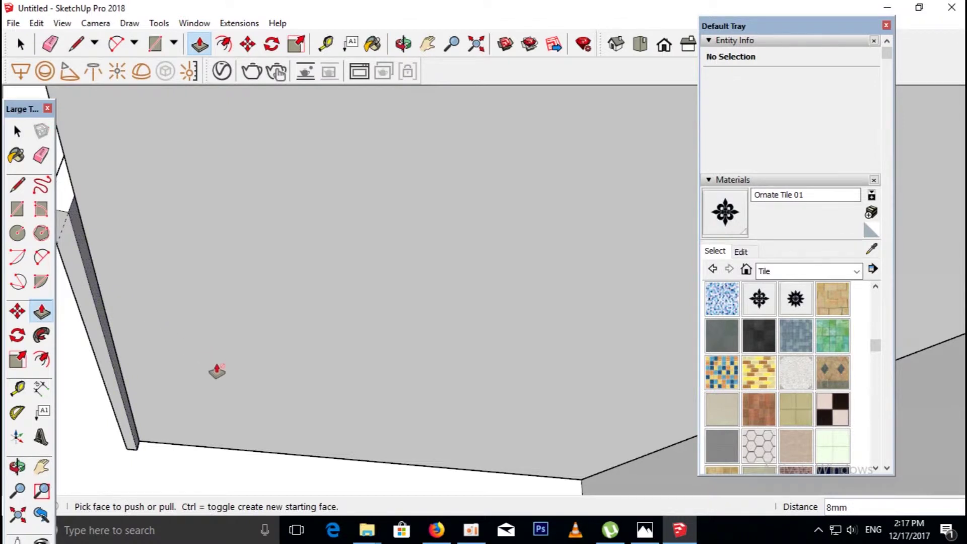
Draw a line on the panel's side and pull that side face out 135mm.
key(l)
click(139, 440)
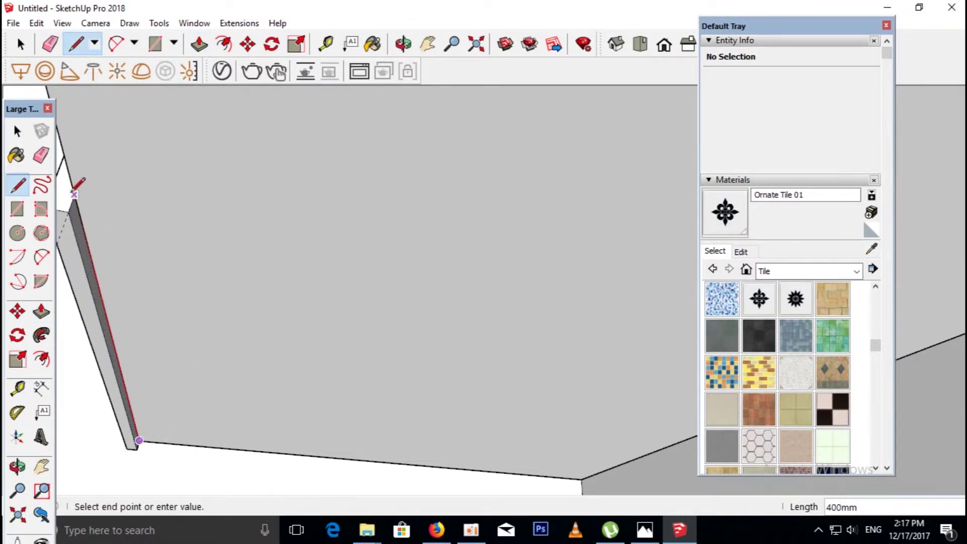
key(p)
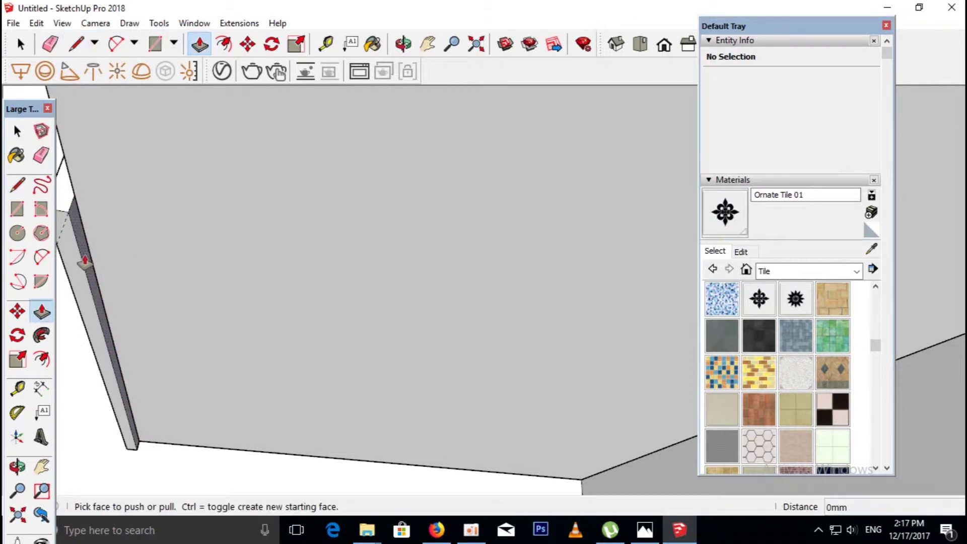
click(85, 261)
middle_drag(169, 267, 453, 287)
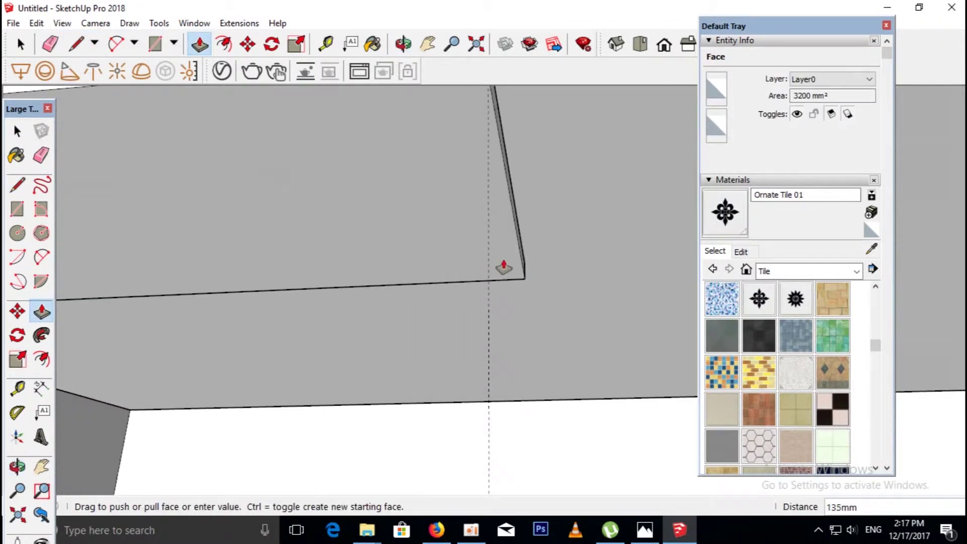
click(494, 240)
middle_drag(494, 241, 473, 424)
Group the white end box's geometry via Make Group.
scroll(474, 425, down, 5)
middle_drag(470, 371, 425, 402)
key(b)
key(space)
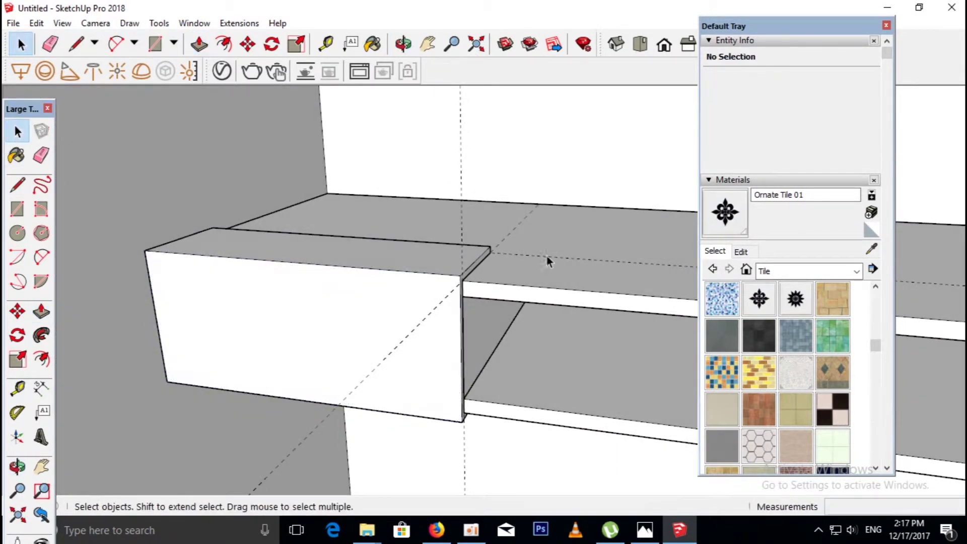
click(577, 288)
triple_click(375, 266)
right_click(373, 264)
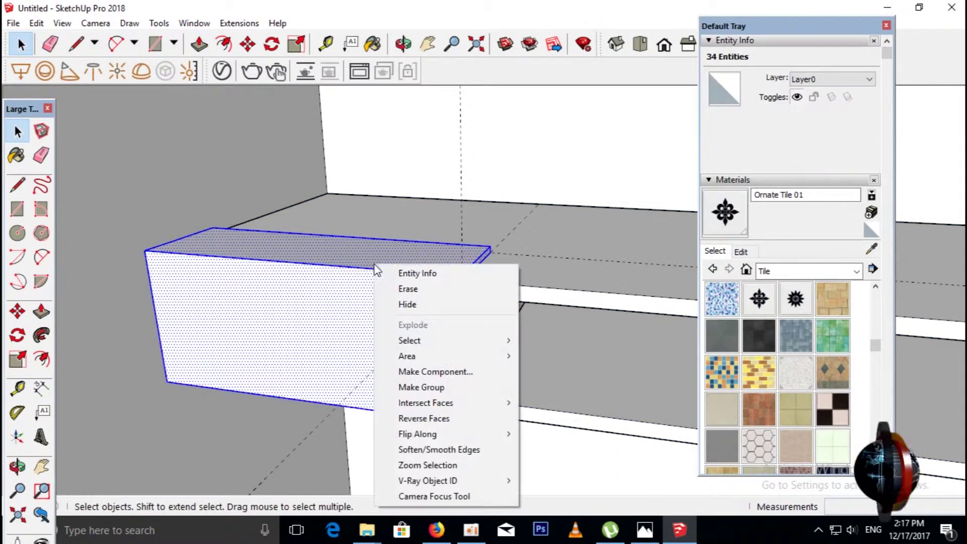
click(439, 387)
Switch Materials to the Wood collection and pick Wood Floor Light.
mouse_move(438, 387)
middle_down()
mouse_move(449, 328)
mouse_move(390, 305)
mouse_move(481, 409)
middle_up()
click(482, 412)
middle_drag(477, 296, 503, 324)
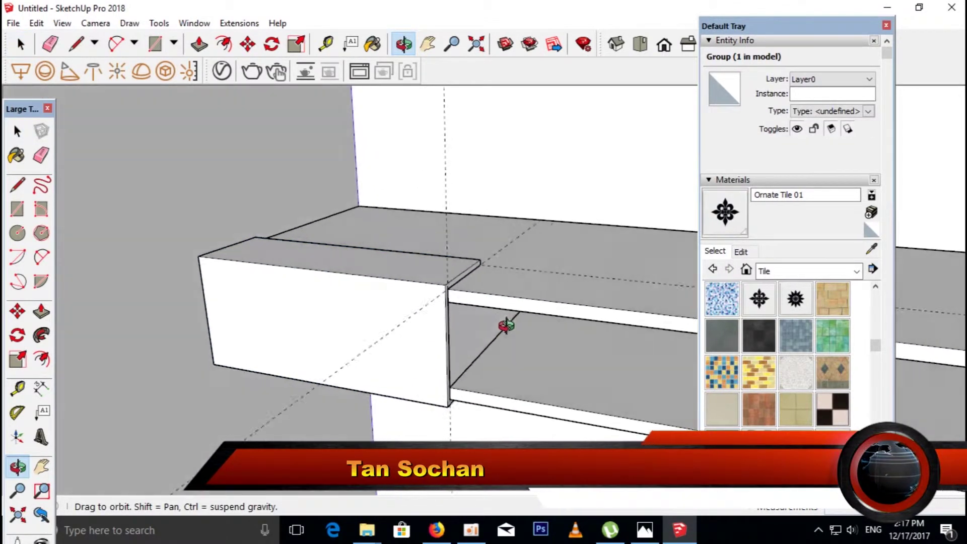
scroll(345, 275, up, 3)
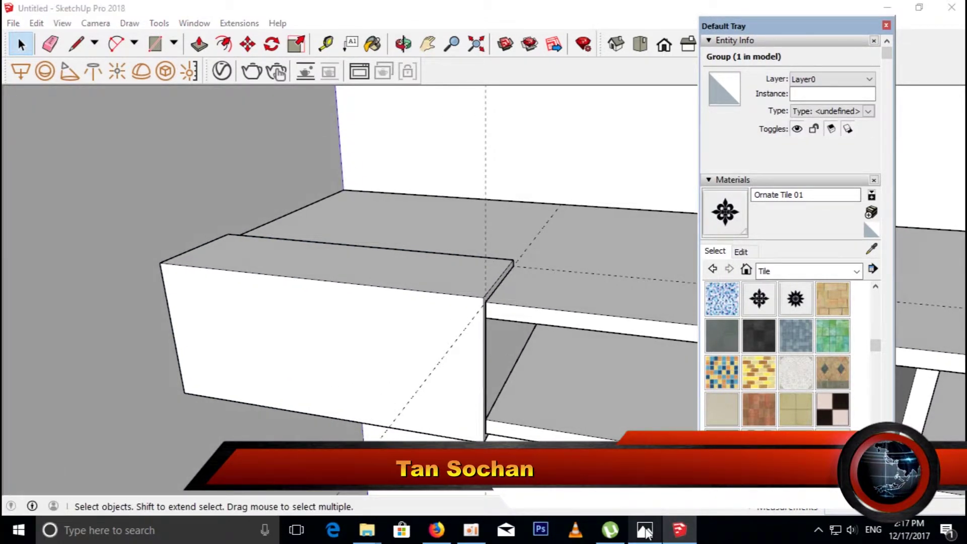
click(644, 529)
click(644, 529)
click(801, 271)
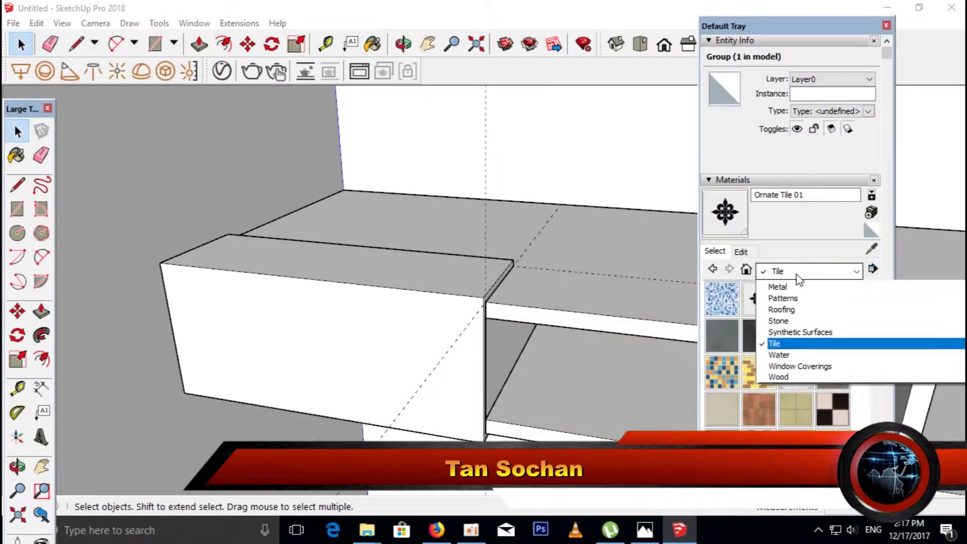
click(776, 433)
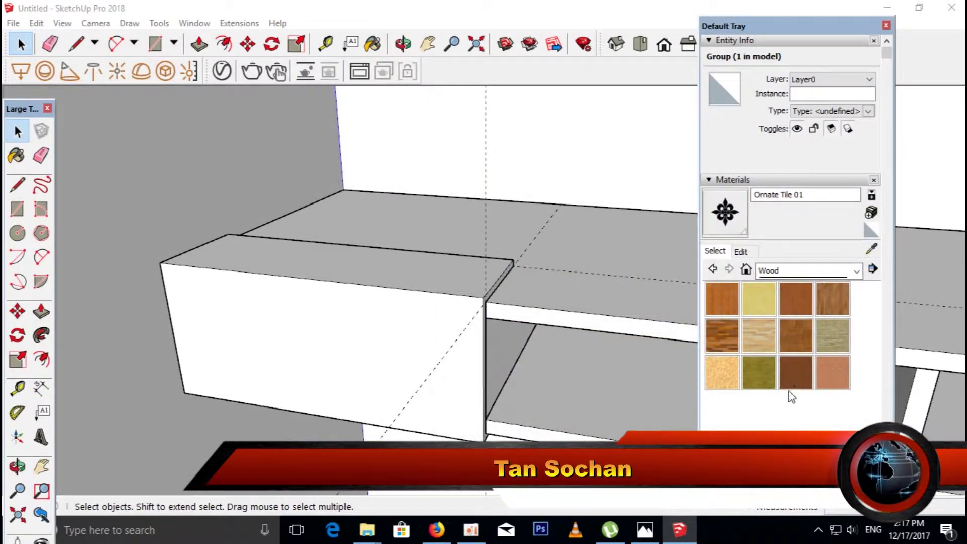
click(645, 529)
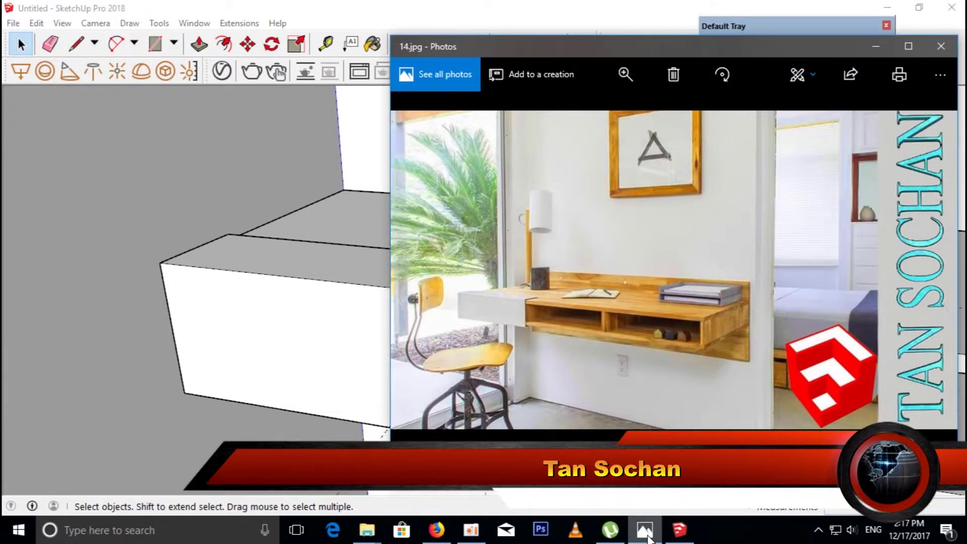
click(759, 355)
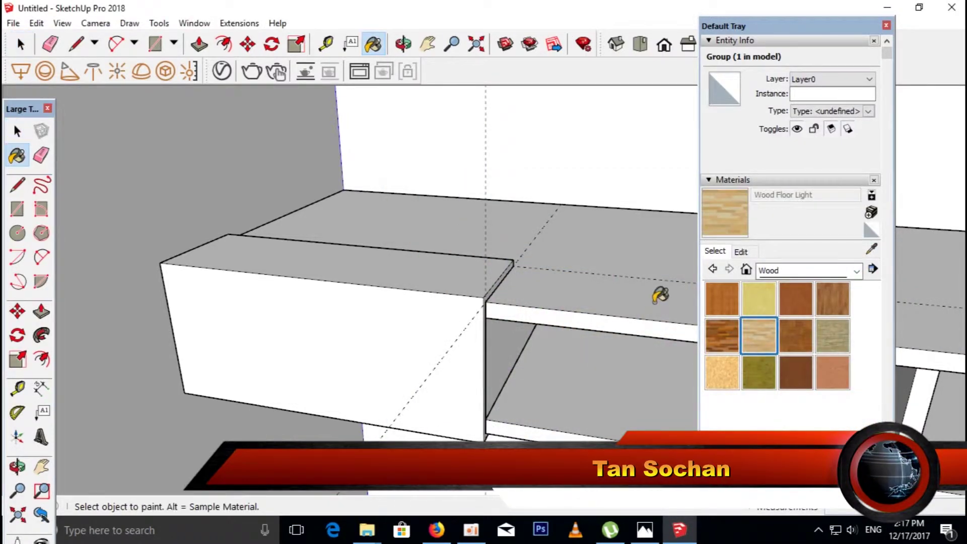
Paint the shelf group in Wood Floor Light with a 1048mm texture width.
click(649, 293)
scroll(334, 312, down, 2)
click(741, 251)
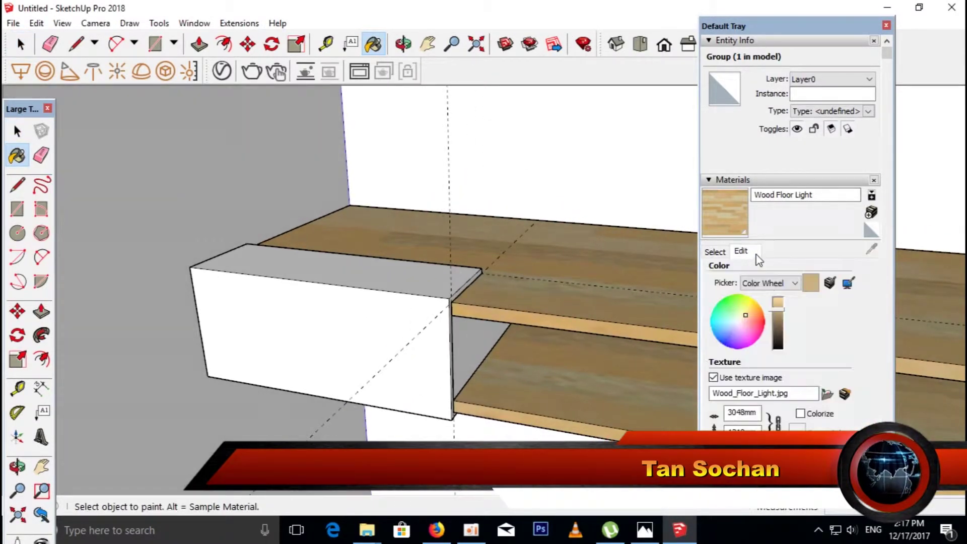
drag(735, 416, 719, 422)
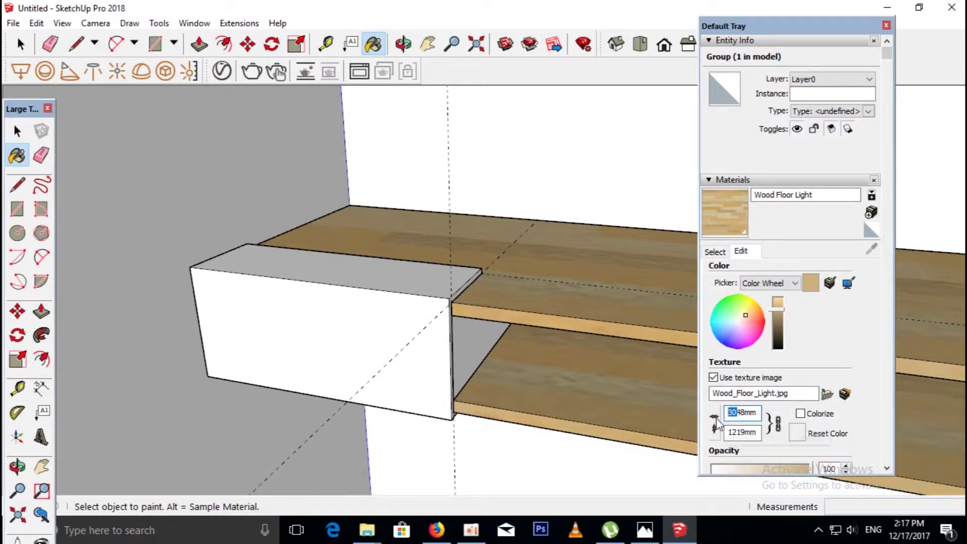
text(1)
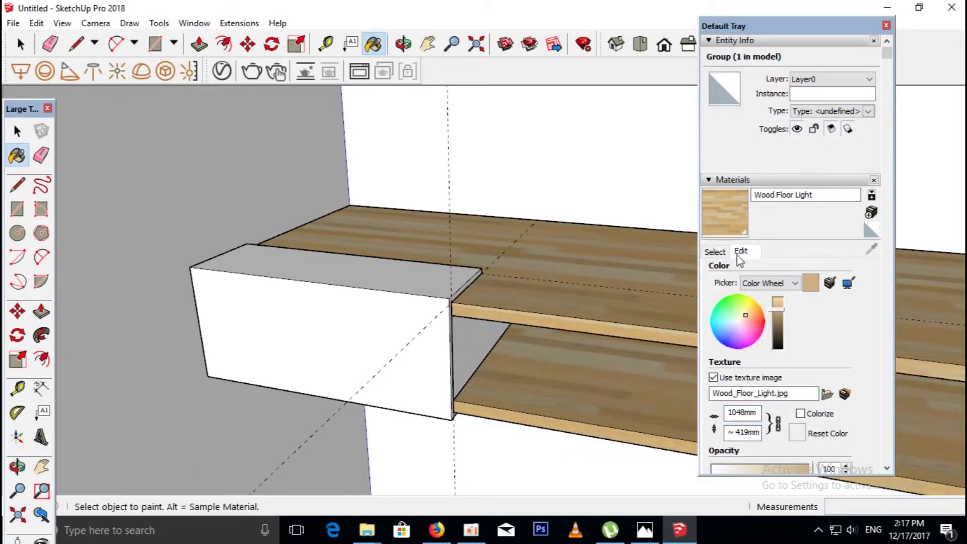
Tint the wood texture a warmer orange, comparing with the reference photo.
click(683, 538)
click(645, 530)
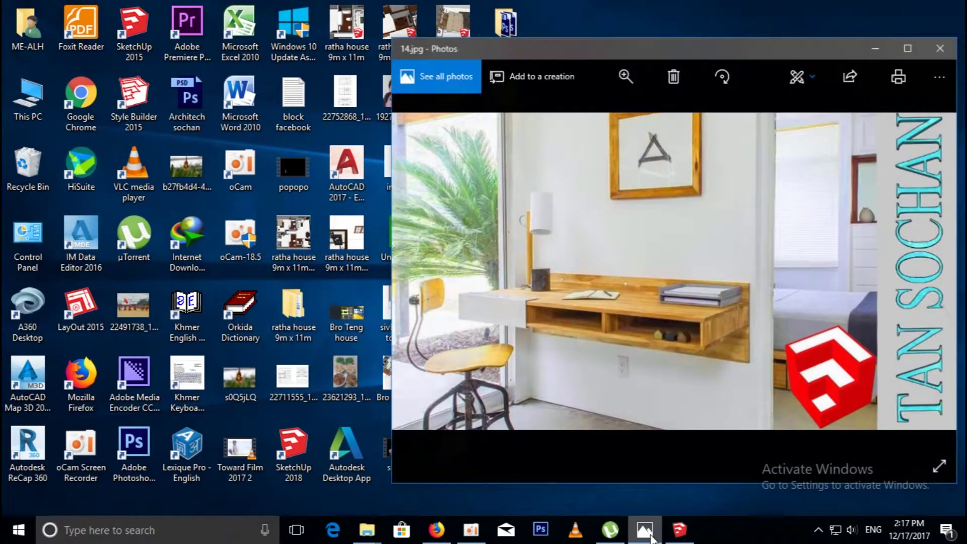
click(677, 534)
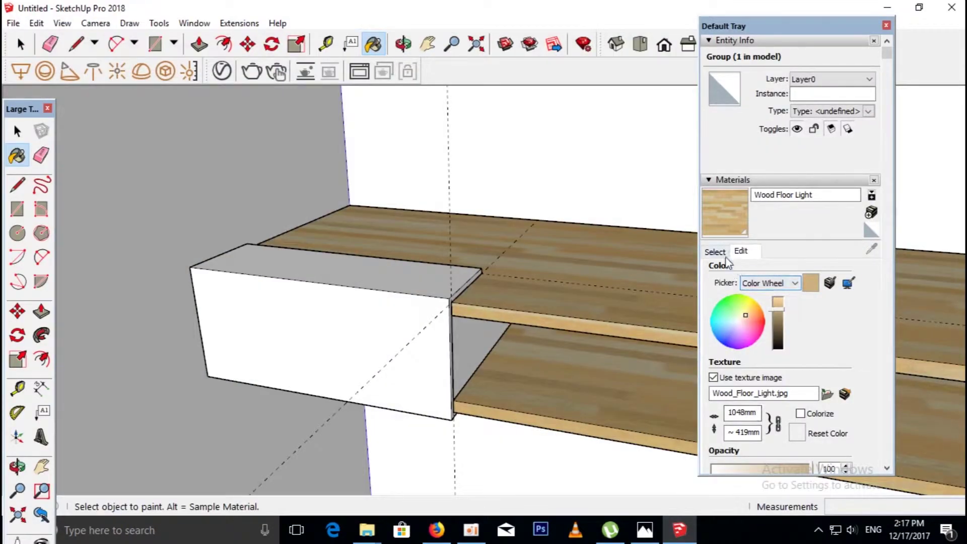
click(753, 313)
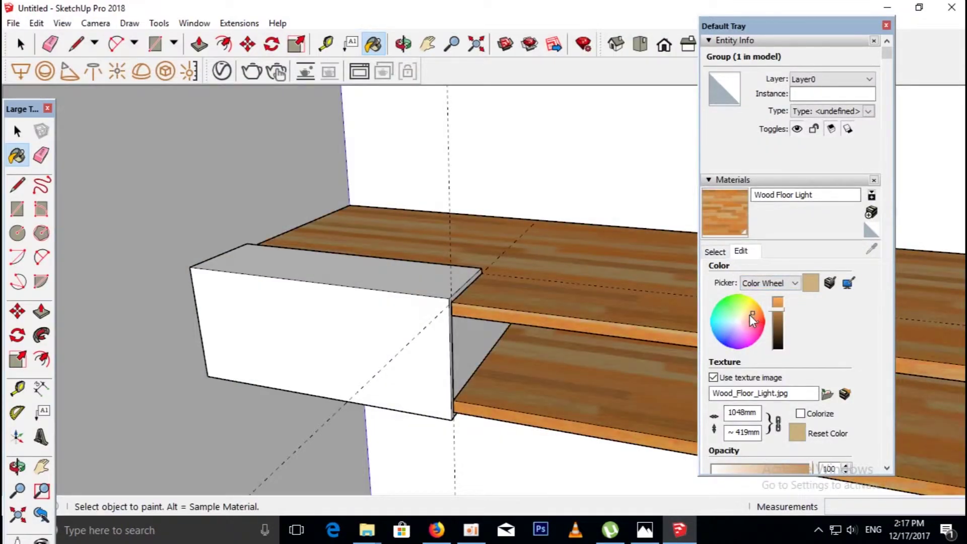
click(747, 314)
click(752, 311)
click(775, 322)
click(886, 25)
Paint the white divider panel with the same wood texture.
mouse_move(477, 304)
middle_down()
mouse_move(485, 261)
mouse_move(583, 380)
mouse_move(530, 320)
mouse_move(453, 274)
mouse_move(556, 312)
middle_up()
click(645, 530)
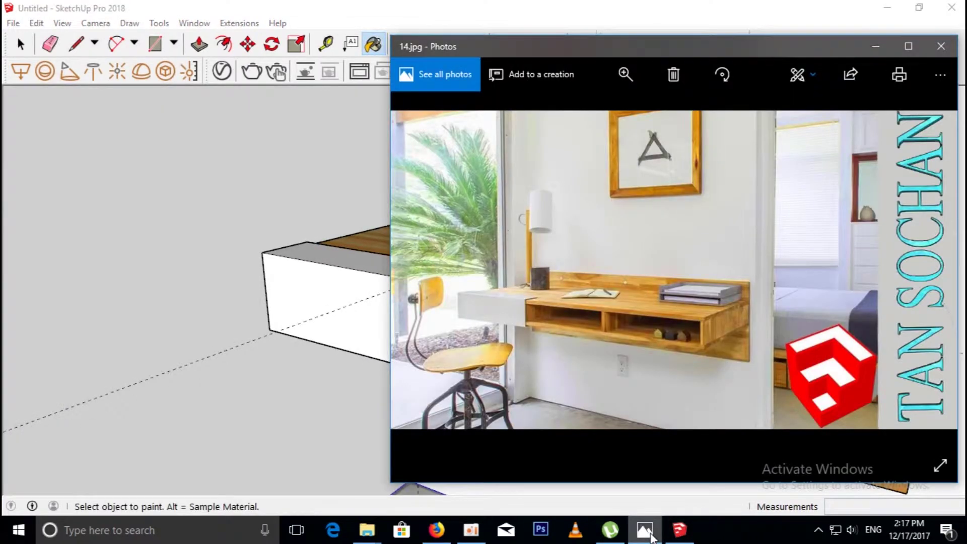
click(643, 380)
mouse_move(643, 380)
middle_down()
mouse_move(641, 403)
mouse_move(680, 412)
middle_up()
click(17, 131)
mouse_move(213, 227)
middle_down()
mouse_move(431, 264)
mouse_move(530, 321)
mouse_move(486, 283)
mouse_move(582, 313)
mouse_move(557, 255)
mouse_move(551, 288)
mouse_move(543, 299)
mouse_move(531, 295)
middle_up()
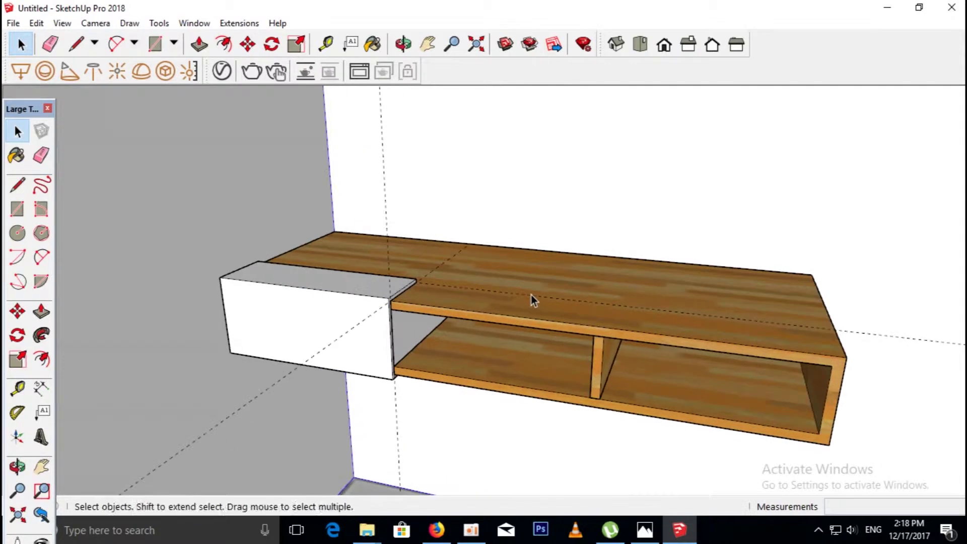
Measure from a point on the shelf and check the desk reference photo.
key(r)
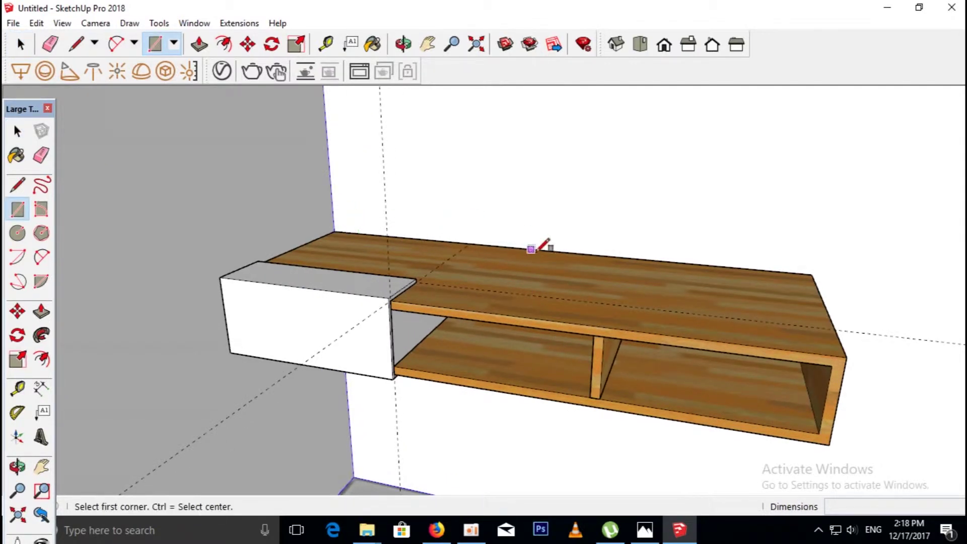
key(t)
click(567, 251)
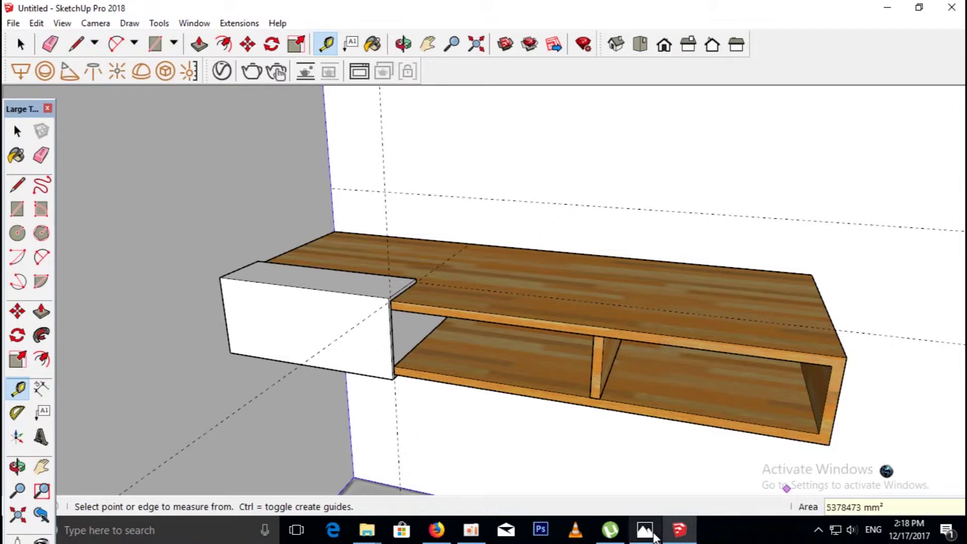
click(644, 529)
click(645, 530)
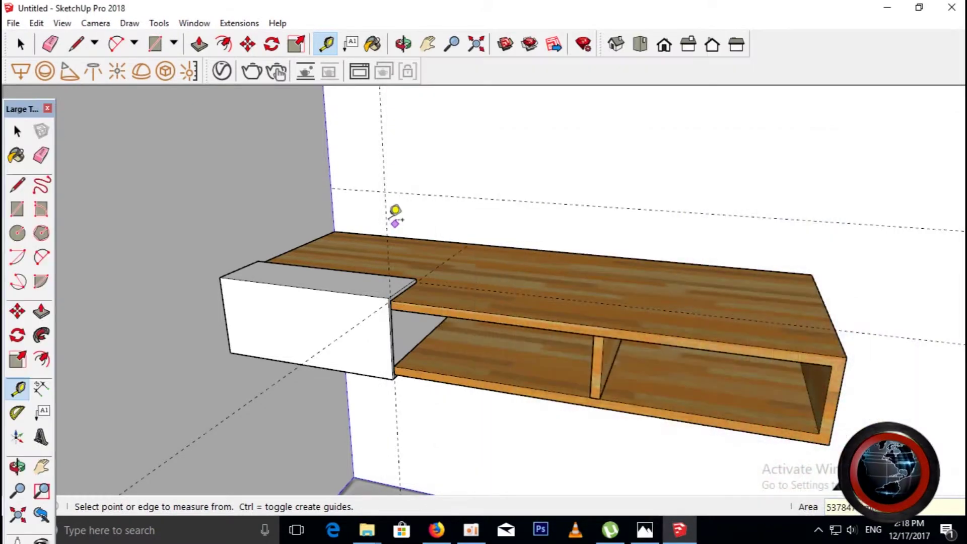
Draw the back panel rectangle from the shelf's right back corner up above it.
key(r)
click(334, 232)
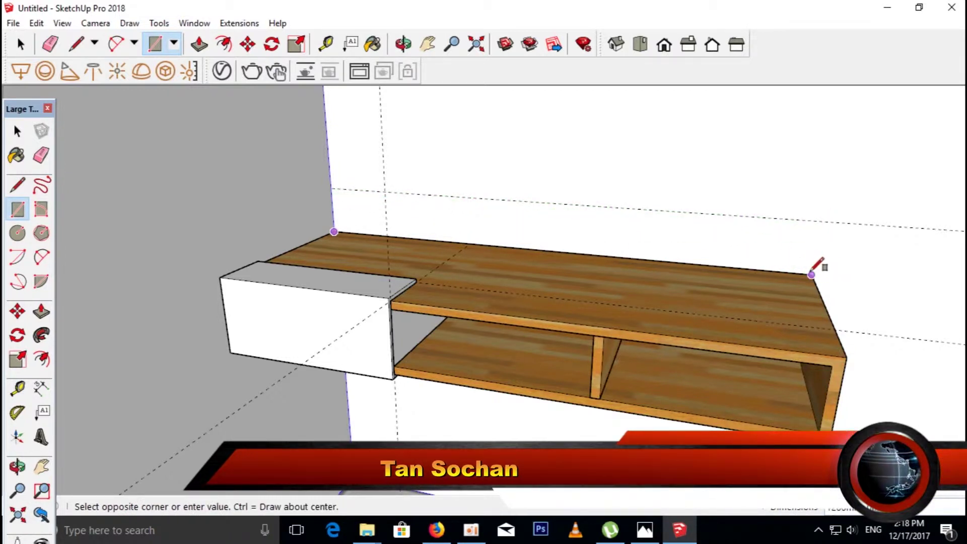
key(Escape)
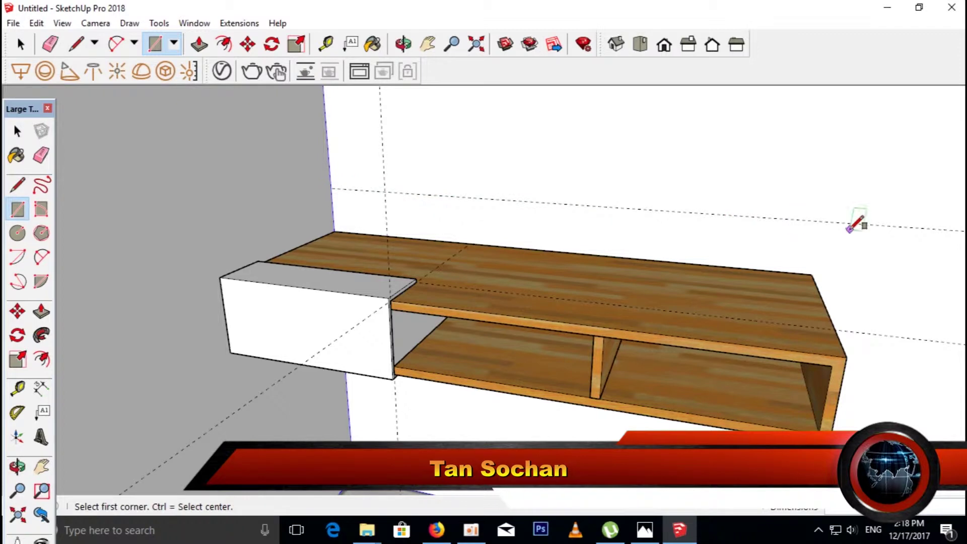
click(812, 273)
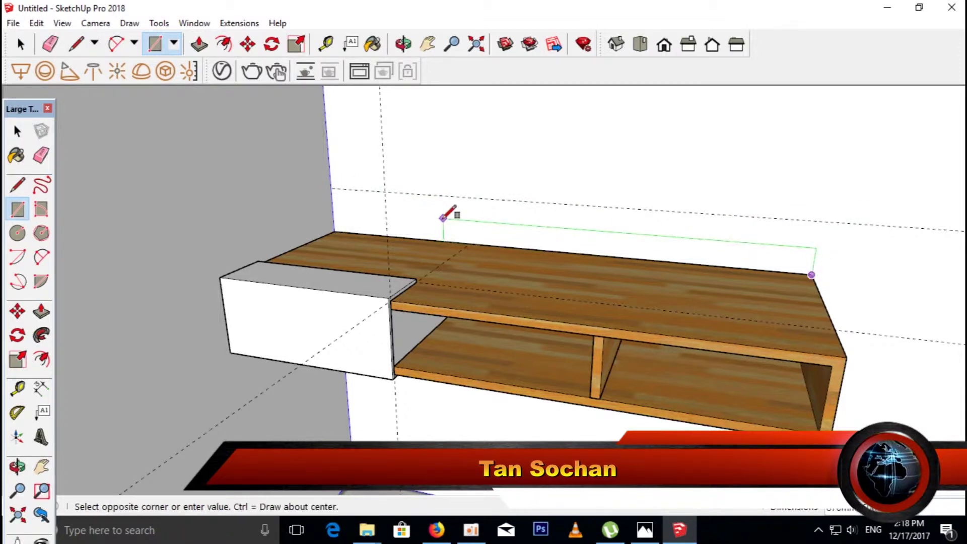
click(332, 187)
mouse_move(695, 282)
middle_down()
mouse_move(708, 287)
mouse_move(694, 274)
middle_up()
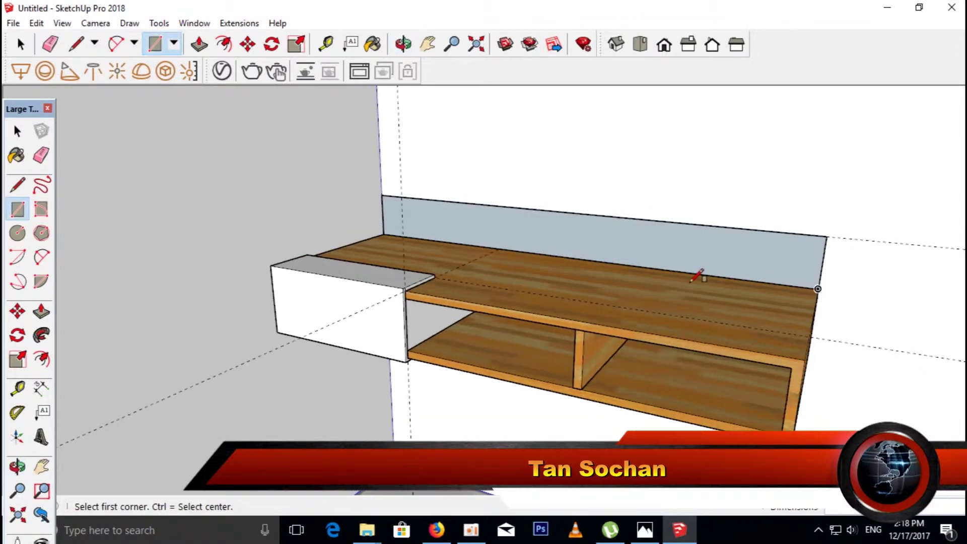
Push/Pull the back panel to 10mm thick.
key(p)
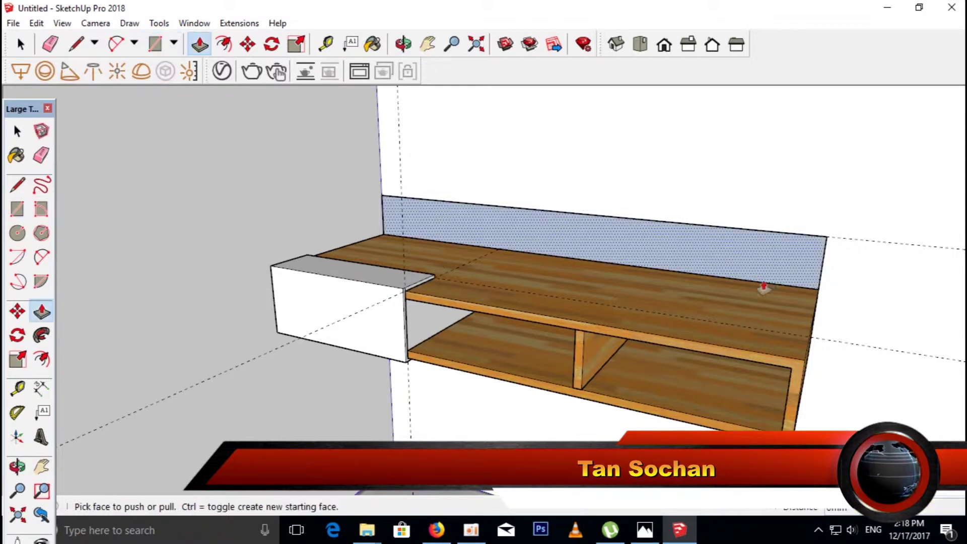
click(774, 273)
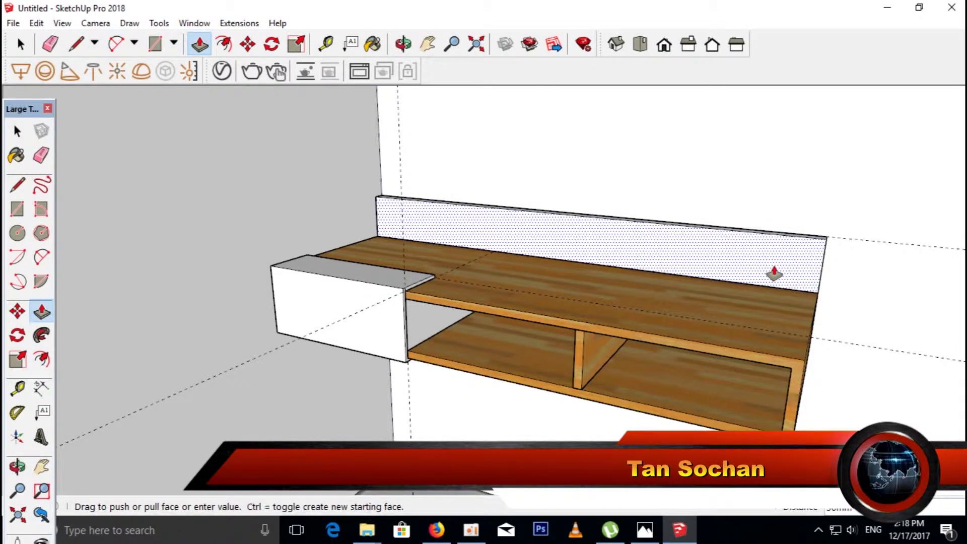
text(10)
key(Return)
mouse_move(798, 328)
middle_down()
mouse_move(679, 231)
mouse_move(823, 261)
middle_up()
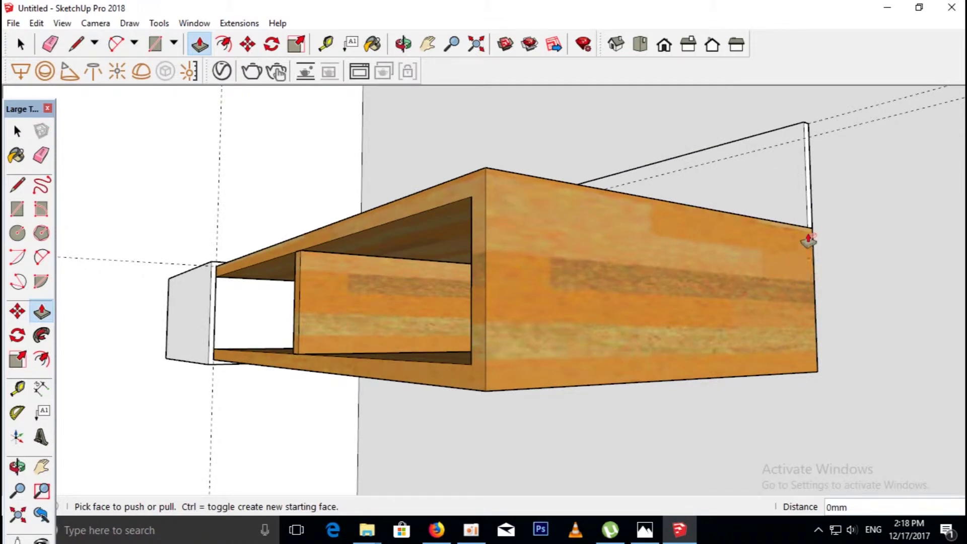
scroll(808, 240, up, 5)
mouse_move(811, 237)
middle_down()
mouse_move(667, 274)
mouse_move(814, 242)
mouse_move(711, 237)
mouse_move(831, 207)
middle_up()
Extend the back panel's lower face down 160mm.
key(p)
click(682, 298)
mouse_move(689, 314)
middle_down()
mouse_move(539, 397)
mouse_move(715, 284)
mouse_move(723, 244)
middle_up()
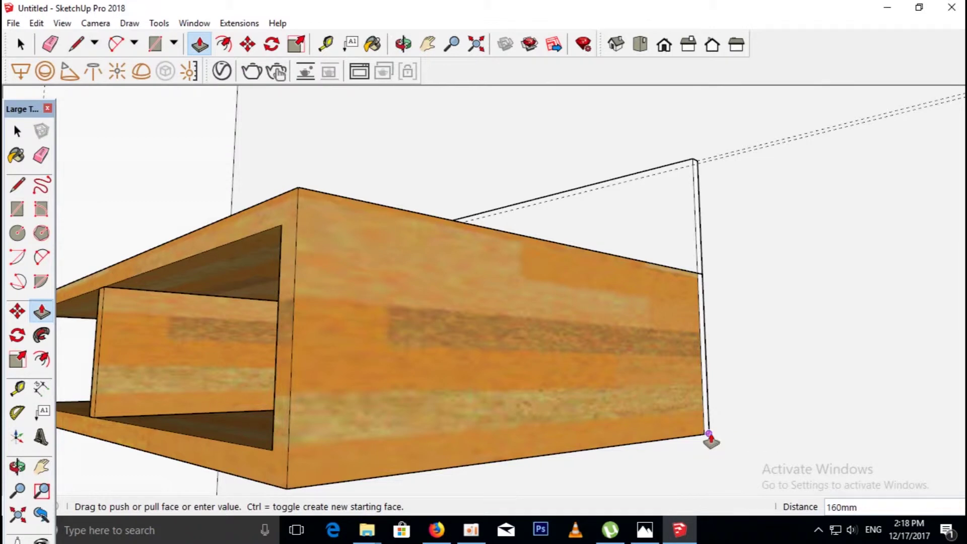
click(710, 438)
mouse_move(712, 442)
middle_down()
mouse_move(741, 363)
mouse_move(719, 371)
middle_up()
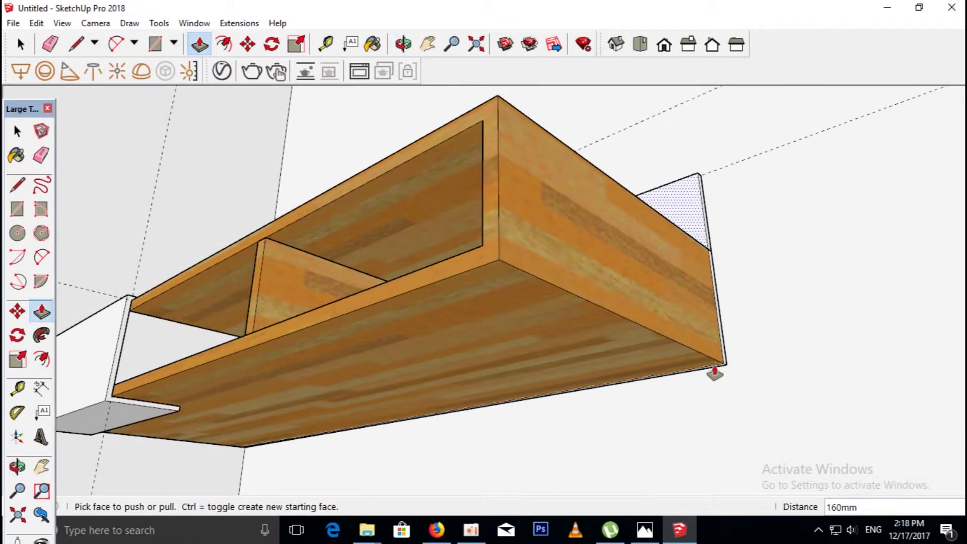
Extend the panel's bottom face a further 100mm, then select the back panel.
click(717, 376)
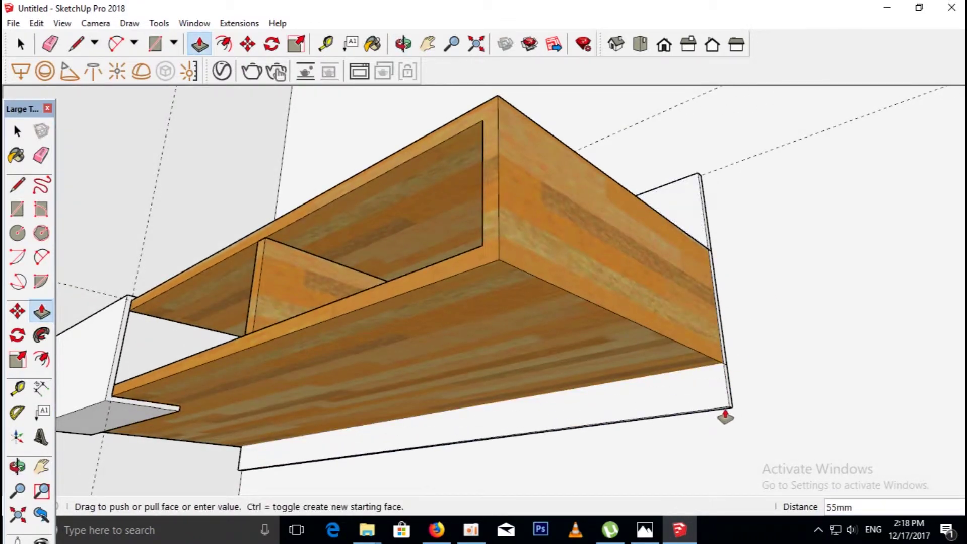
text(0)
key(Return)
mouse_move(725, 416)
middle_down()
mouse_move(569, 214)
mouse_move(578, 337)
middle_up()
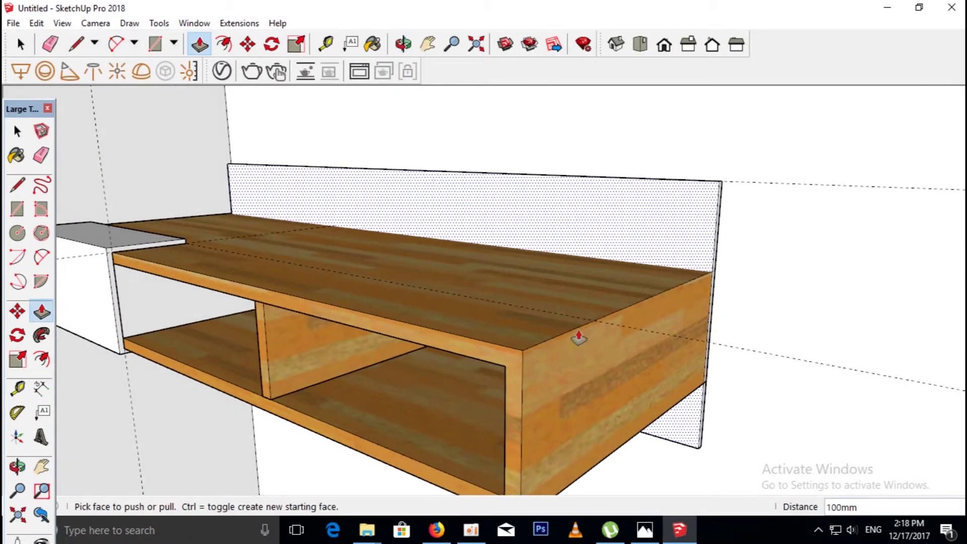
click(17, 131)
scroll(569, 200, up, 3)
click(569, 203)
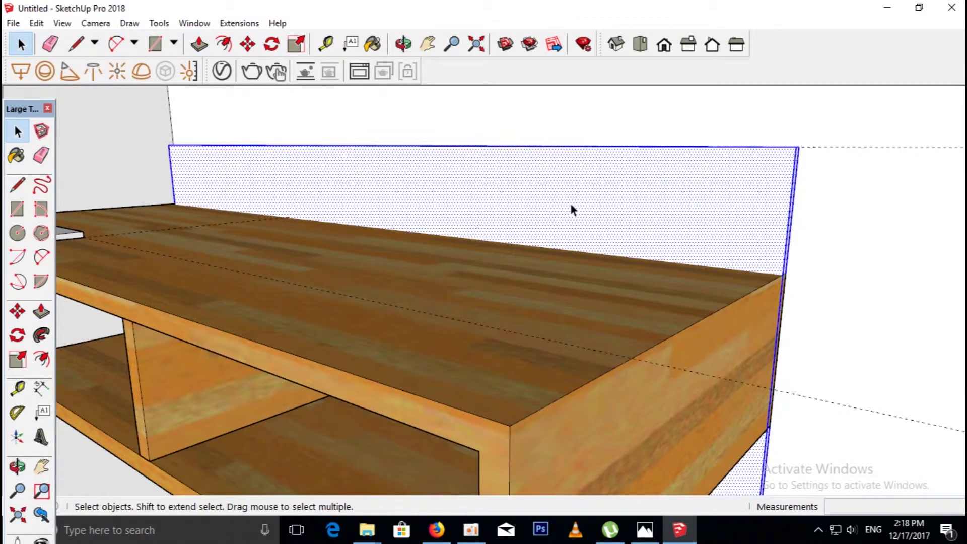
Shift the desk top slightly left and orbit to view the desk and lower shelf.
right_click(570, 204)
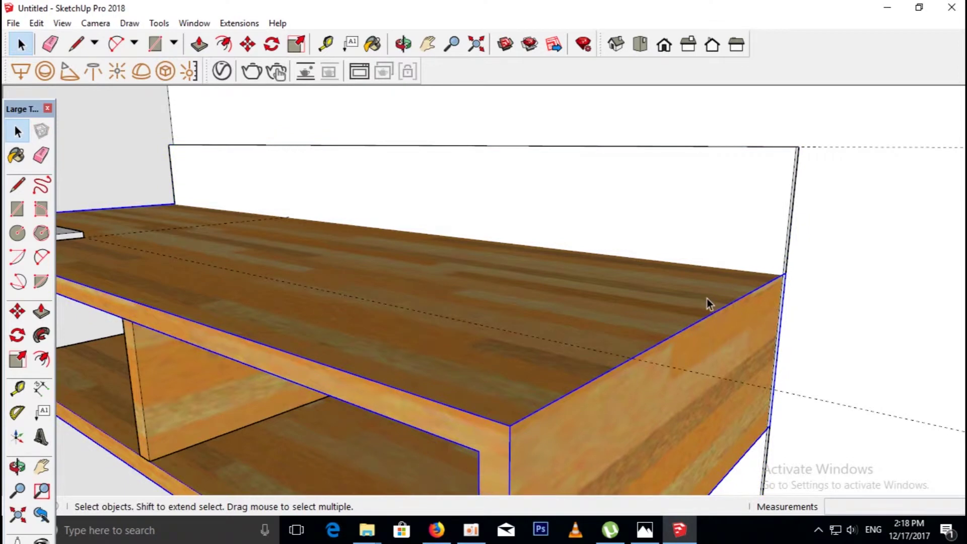
key(m)
middle_drag(702, 298, 798, 184)
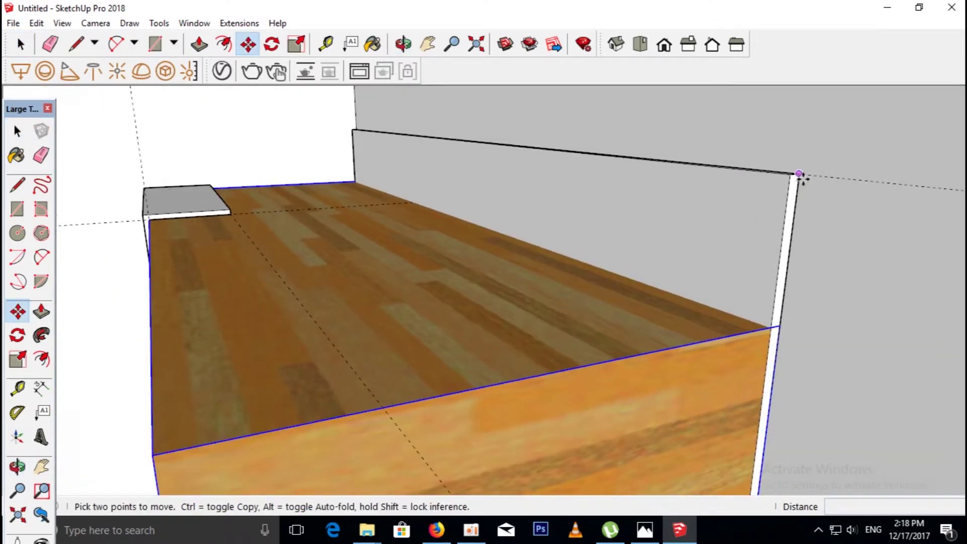
click(799, 175)
middle_drag(606, 246, 270, 223)
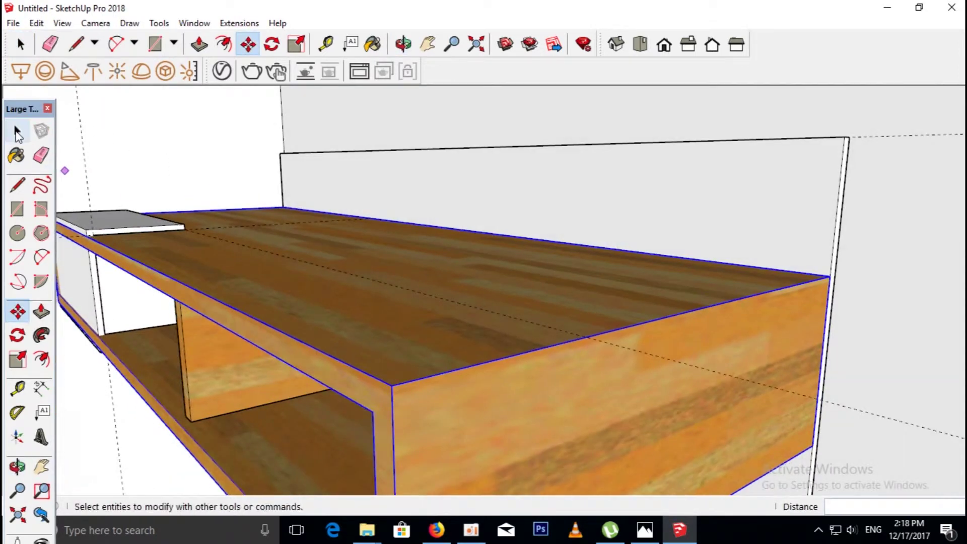
Paint the desk's back panel with Wood Floor Light and view it from the front.
key(b)
mouse_move(641, 209)
middle_down()
mouse_move(442, 209)
mouse_move(494, 211)
middle_up()
scroll(504, 204, down, 3)
scroll(517, 196, up, 5)
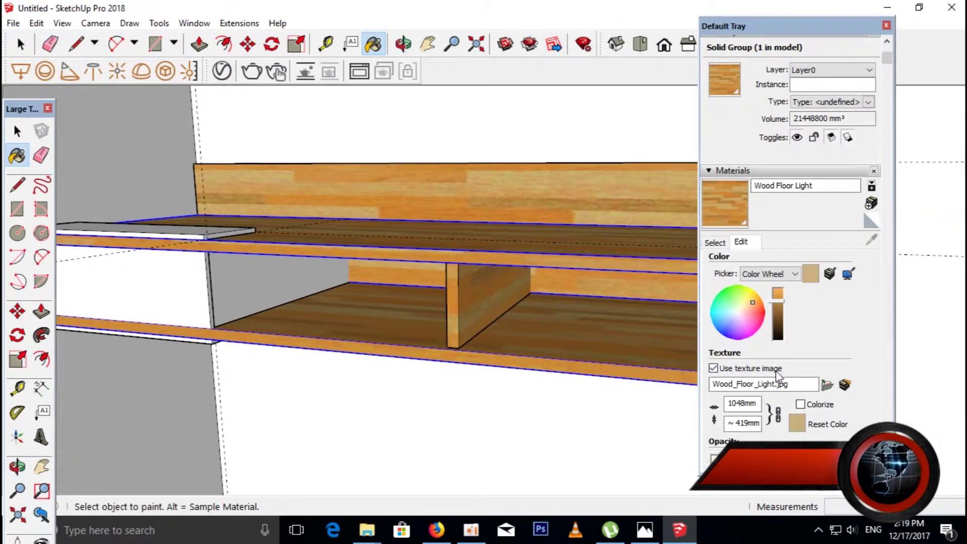
scroll(465, 216, down, 1)
scroll(465, 216, down, 3)
mouse_move(417, 250)
middle_down()
mouse_move(459, 209)
mouse_move(444, 259)
mouse_move(454, 335)
mouse_move(460, 274)
middle_up()
scroll(468, 276, up, 2)
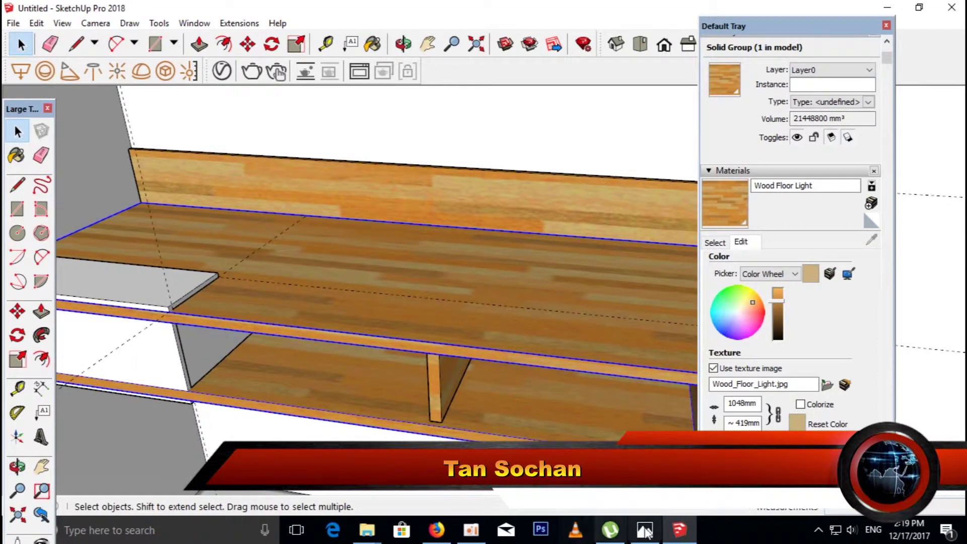
Compare the wood-finished desk with the reference photo, then clear the selection.
click(656, 534)
click(649, 531)
mouse_move(438, 241)
middle_down()
mouse_move(443, 220)
mouse_move(472, 288)
middle_up()
scroll(473, 288, down, 2)
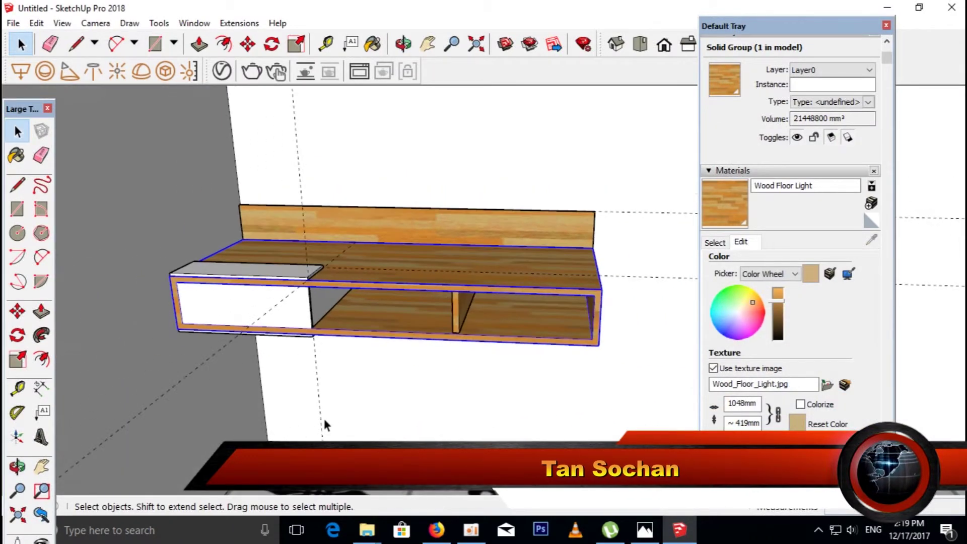
click(322, 400)
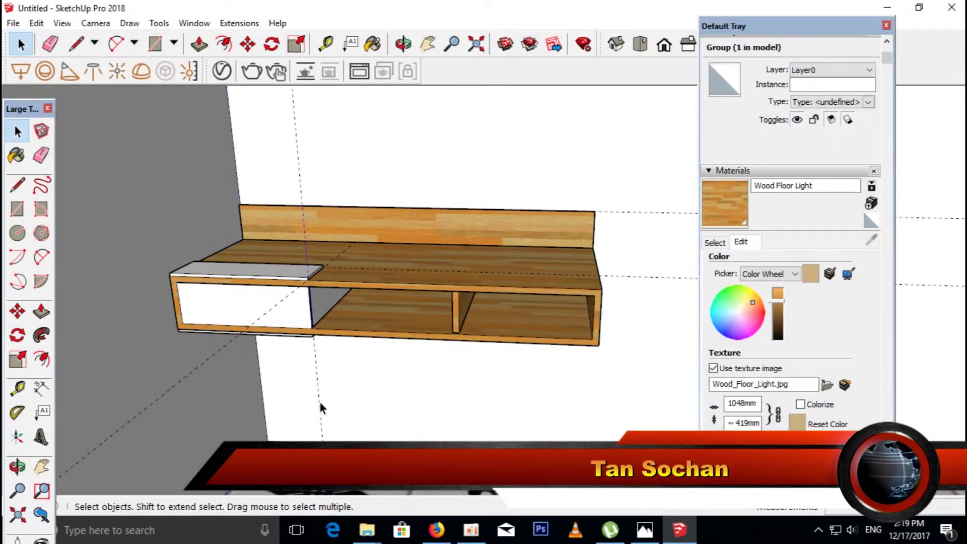
Select the vertical guide line and orbit to see the whole desk from lower.
click(258, 334)
middle_drag(256, 339, 592, 284)
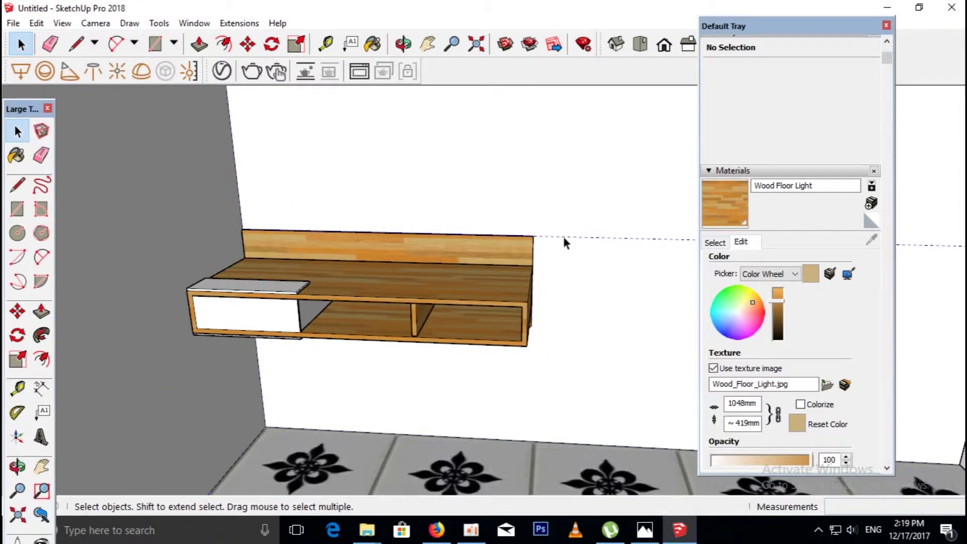
middle_drag(413, 273, 292, 290)
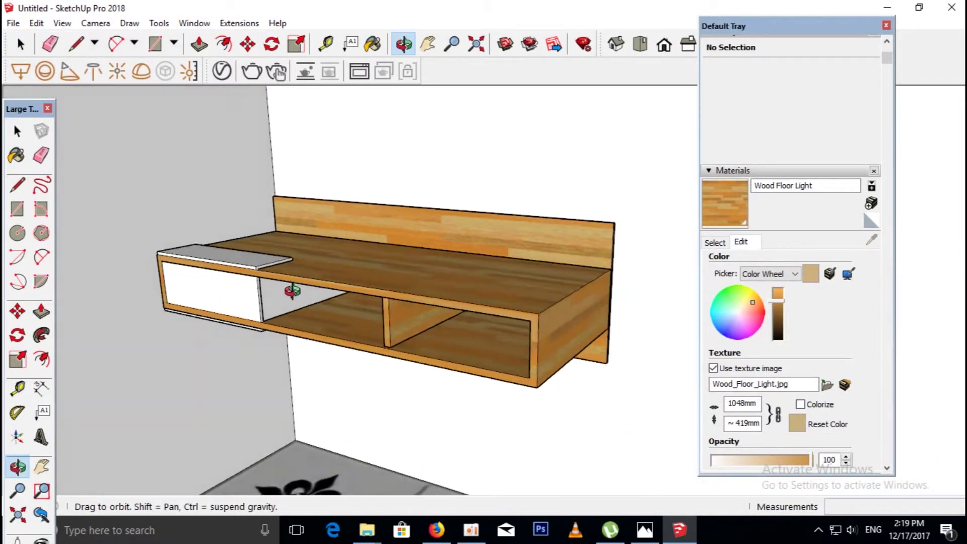
scroll(165, 235, up, 2)
scroll(318, 295, down, 2)
scroll(455, 336, up, 2)
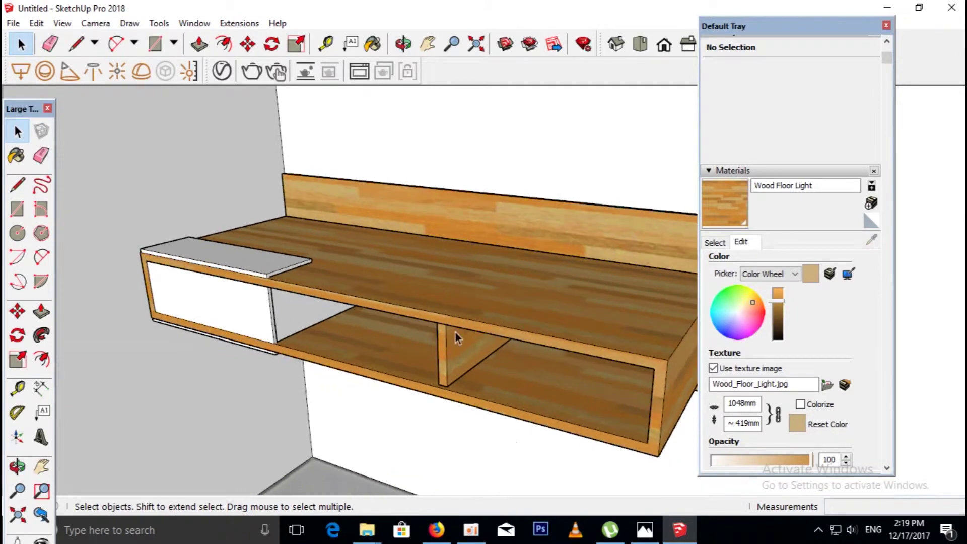
Check the desk against reference photo 14.jpg, ending facing the wall above the desk.
click(644, 529)
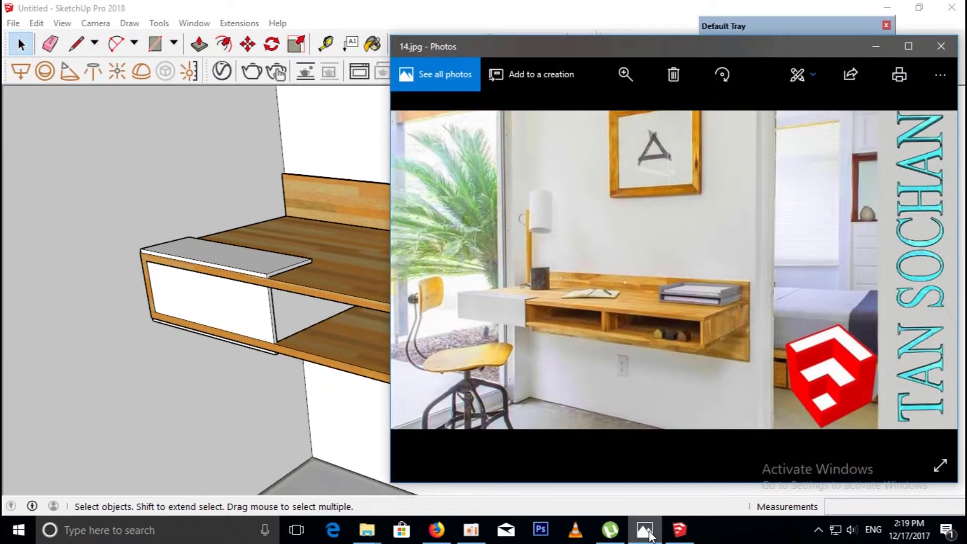
click(645, 528)
scroll(398, 310, down, 1)
middle_drag(398, 309, 442, 171)
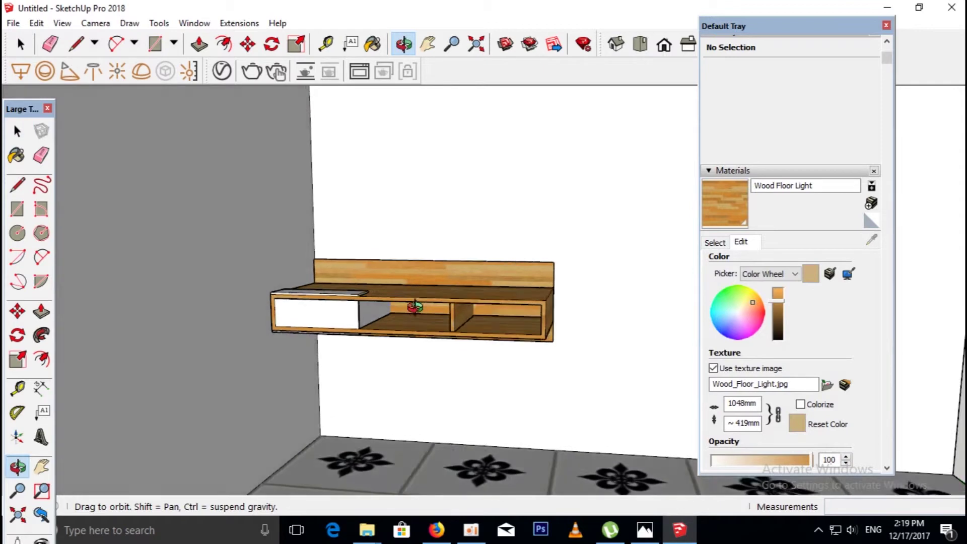
click(639, 534)
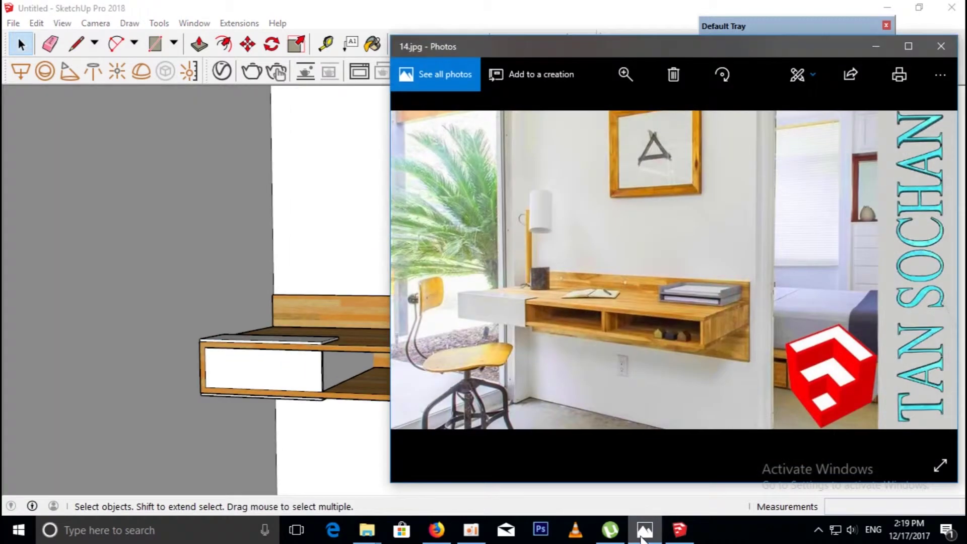
click(644, 529)
mouse_move(505, 346)
middle_down()
mouse_move(511, 364)
mouse_move(472, 210)
mouse_move(472, 294)
mouse_move(472, 281)
middle_up()
Draw a wall rectangle above the desk, offset a 45mm inner border, and start pulling it out.
key(r)
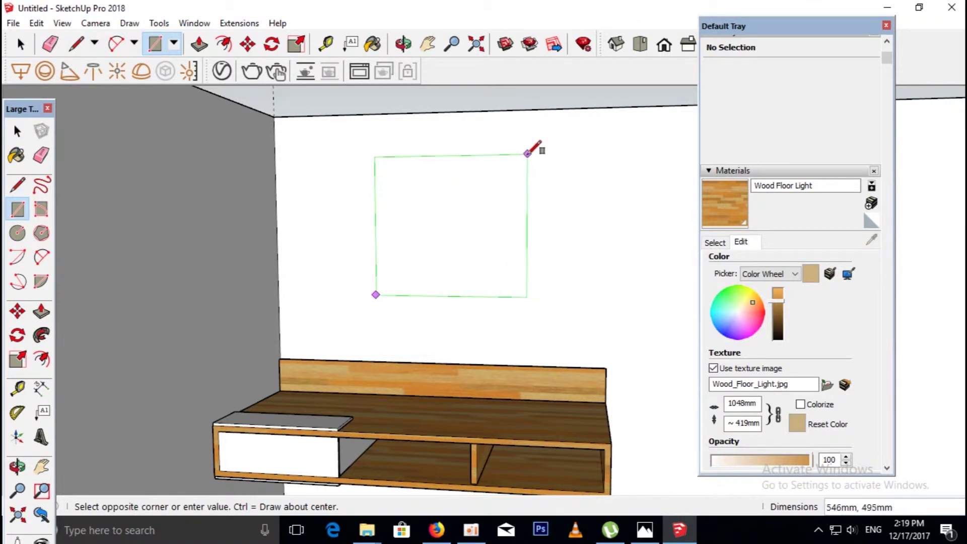
scroll(475, 180, up, 1)
key(f)
click(466, 177)
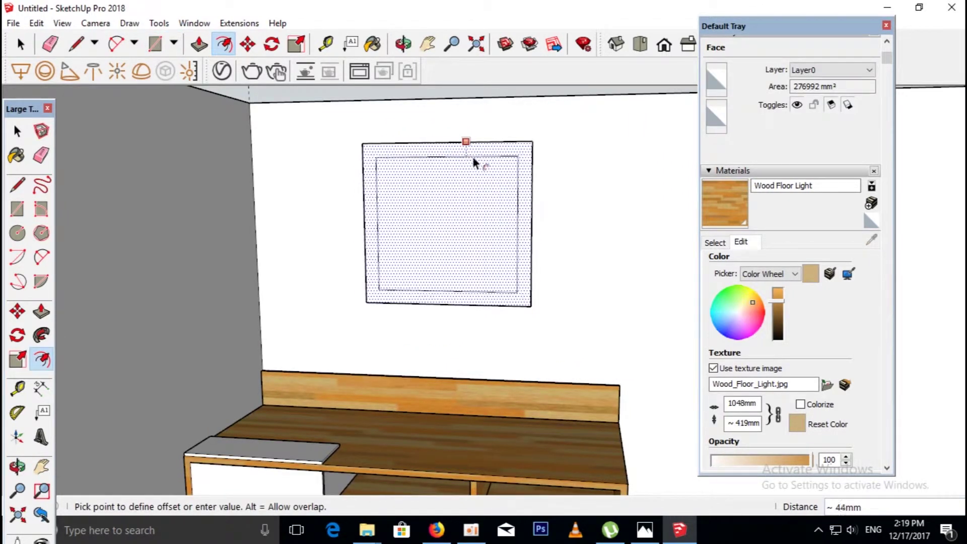
text(0)
key(Return)
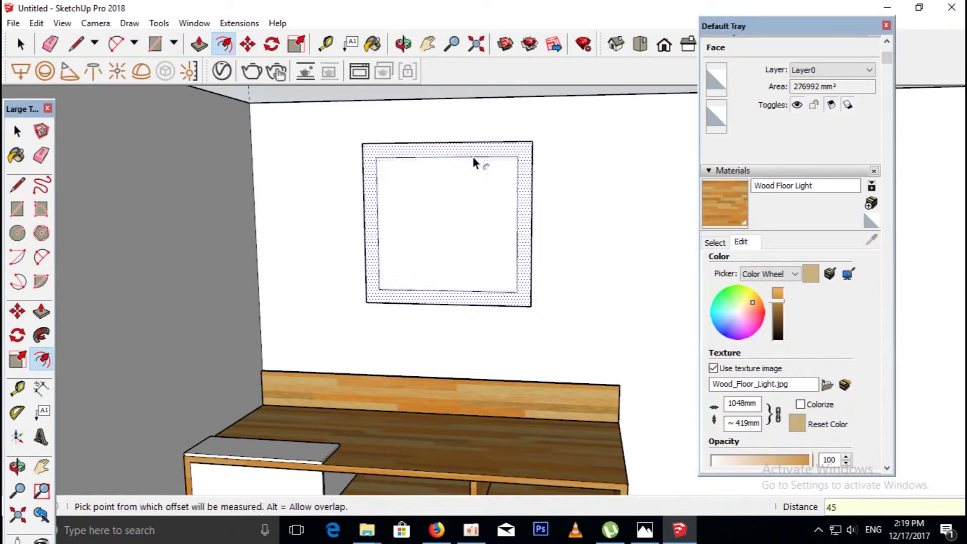
middle_drag(480, 188, 463, 186)
key(p)
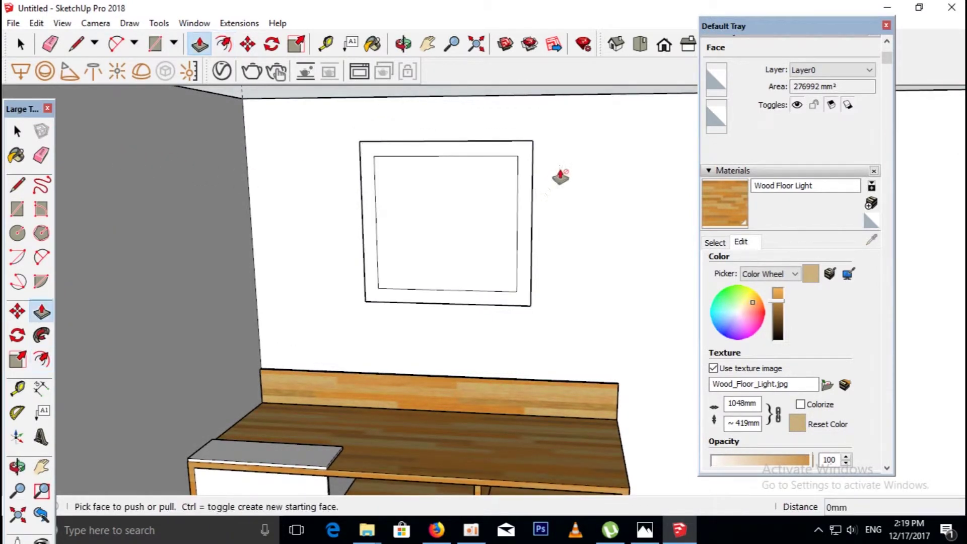
drag(519, 151, 512, 152)
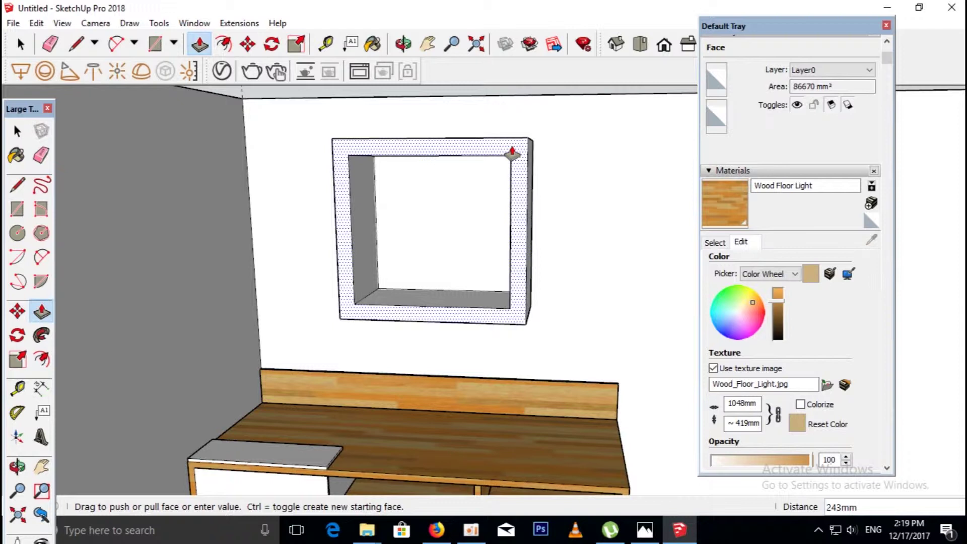
Set the frame border to 20mm deep and group all the frame geometry.
key(Escape)
key(space)
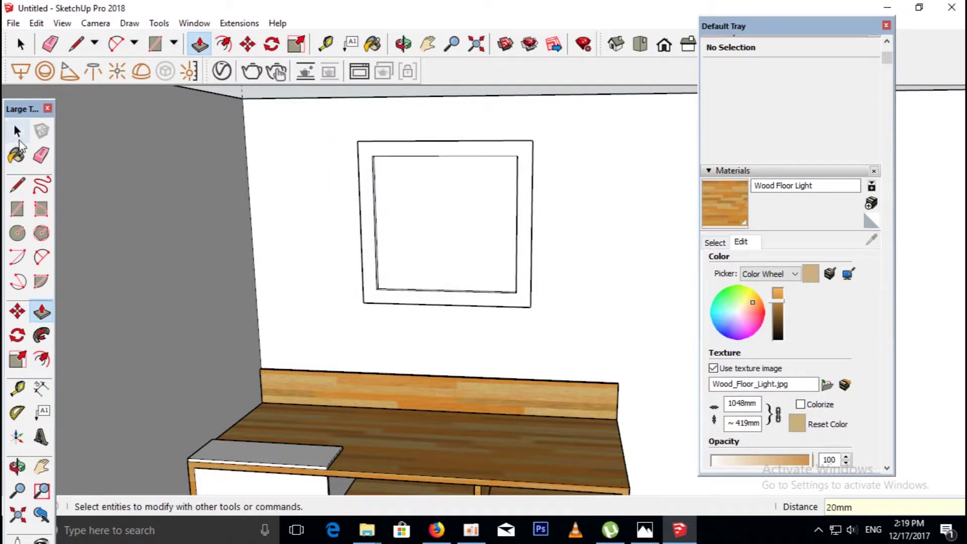
triple_click(521, 187)
right_click(524, 187)
click(582, 309)
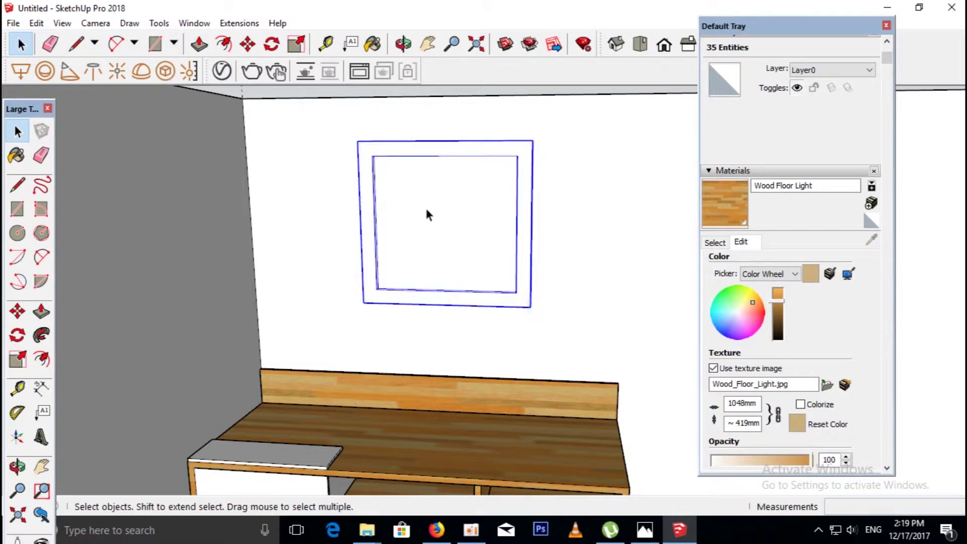
Edit the frame group and paint the frame with Wood Floor Light.
double_click(436, 218)
click(475, 229)
key(Delete)
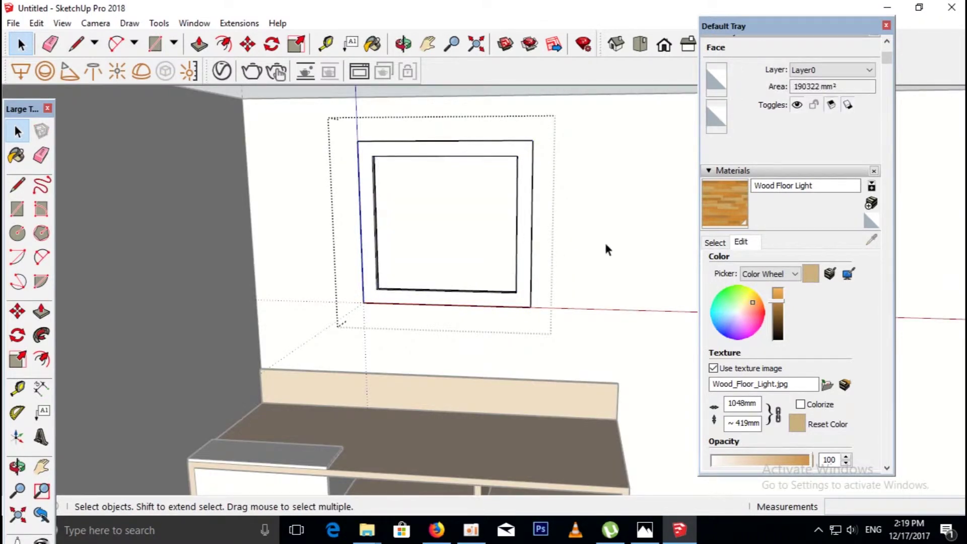
click(603, 240)
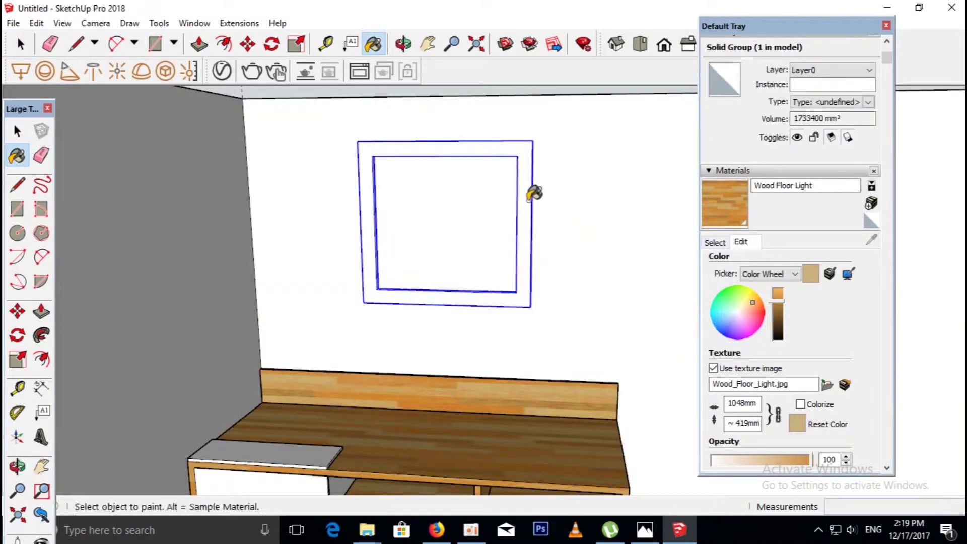
click(361, 251)
Orbit around the wood frame and compare it with the reference photo.
middle_drag(246, 232, 405, 266)
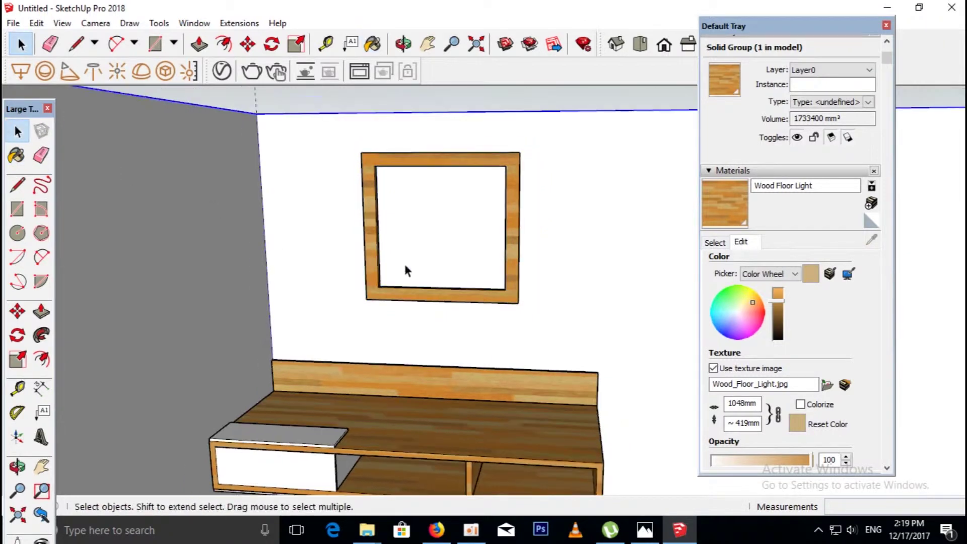
scroll(459, 289, up, 2)
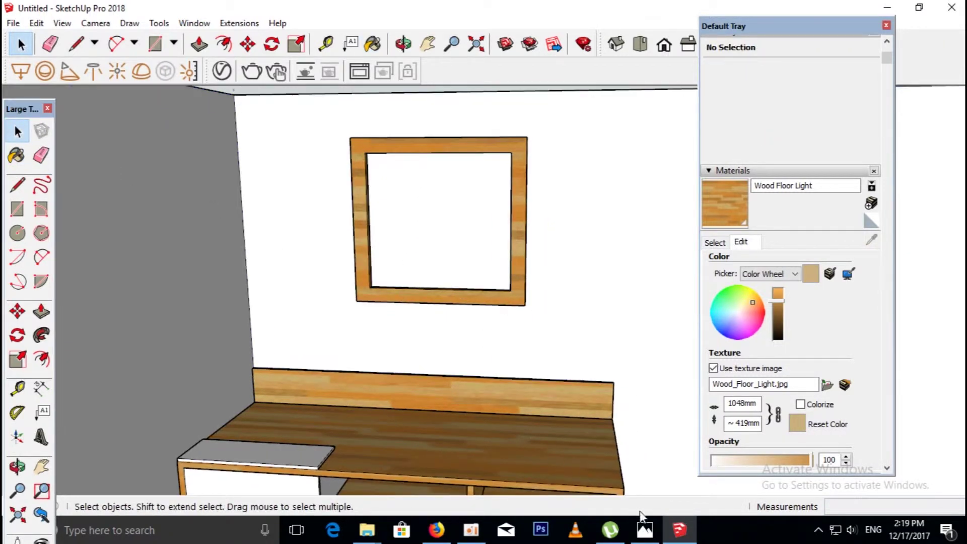
click(652, 532)
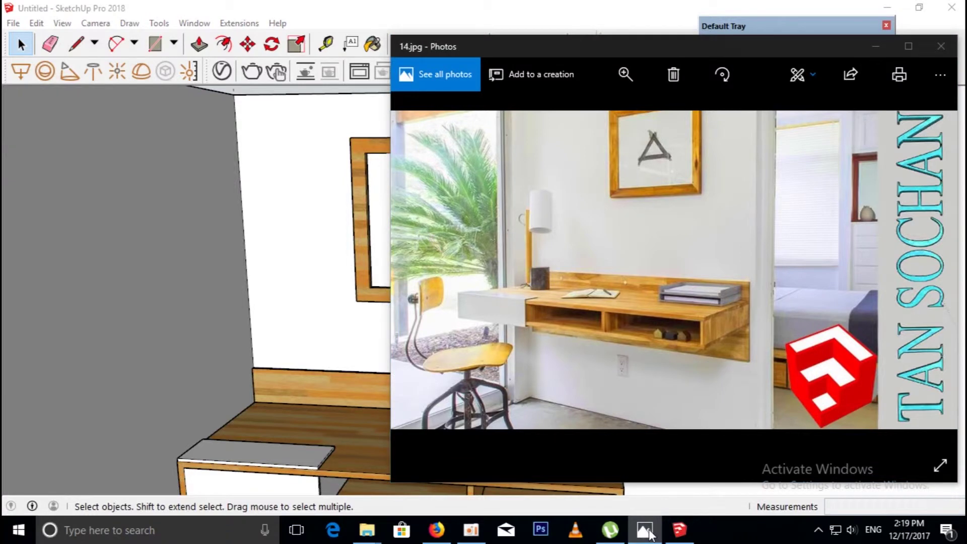
click(645, 530)
scroll(441, 237, up, 1)
scroll(433, 338, up, 1)
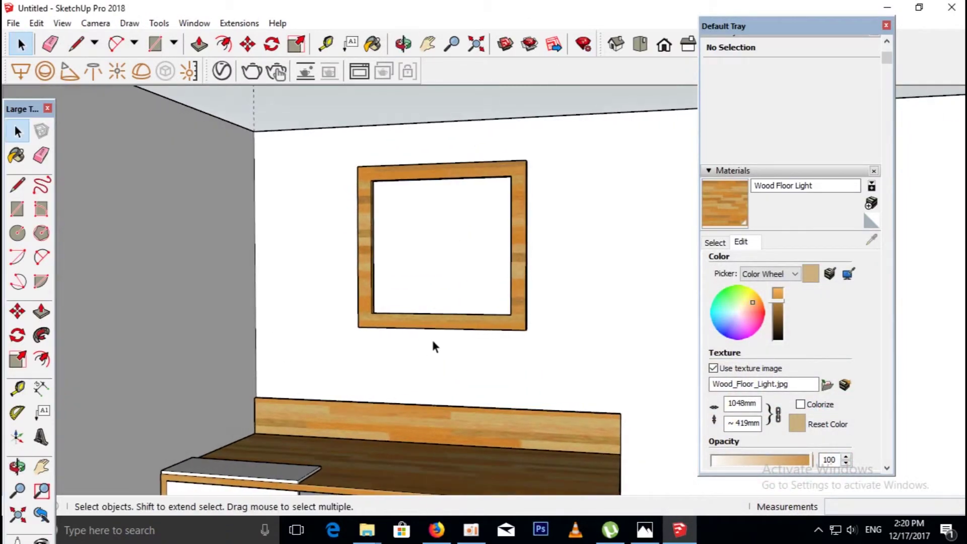
Apply the ornate letter A image as the texture of the picture face.
scroll(446, 419, up, 1)
scroll(425, 272, up, 1)
scroll(427, 269, up, 2)
mouse_move(428, 268)
middle_down()
mouse_move(431, 339)
mouse_move(555, 492)
middle_up()
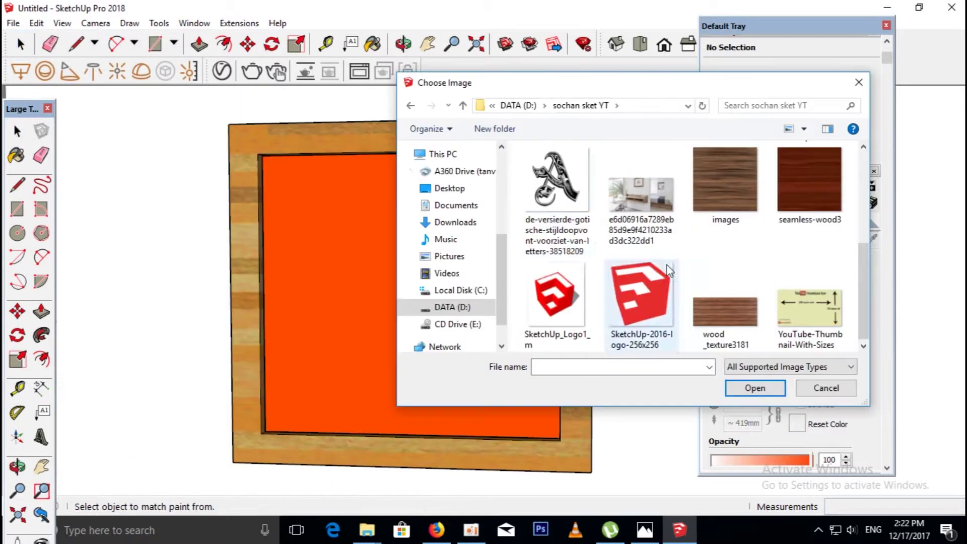
click(575, 195)
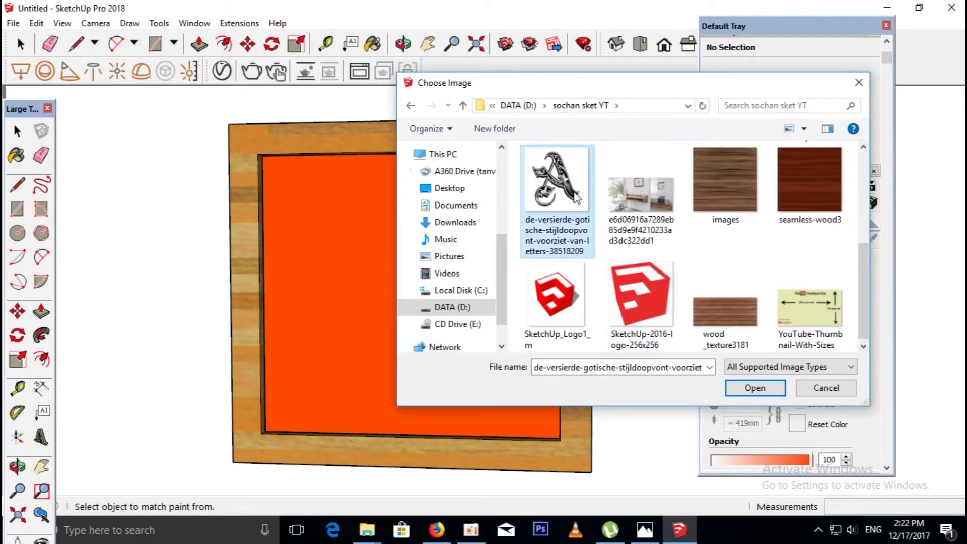
click(739, 389)
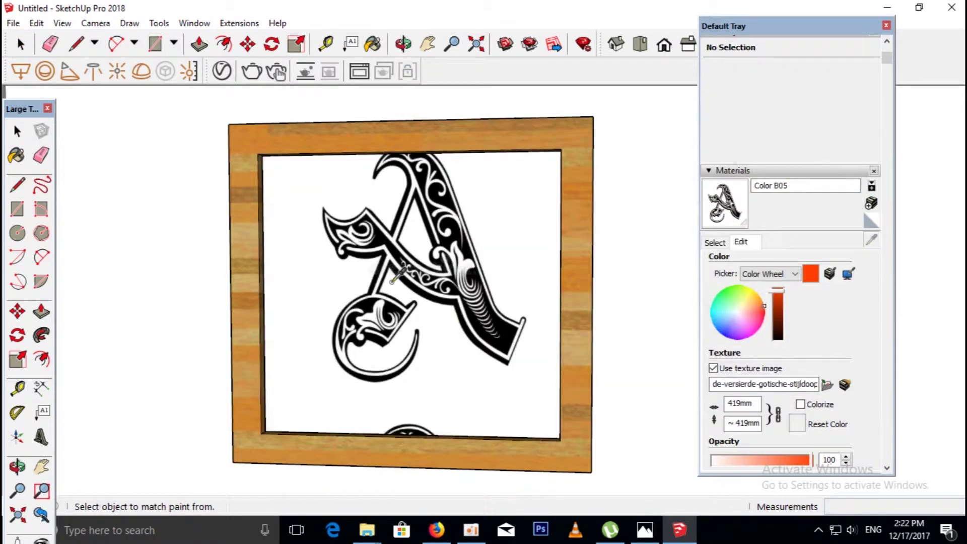
Reposition the letter A texture to centre it, then view the wall, frame and desk.
right_click(436, 239)
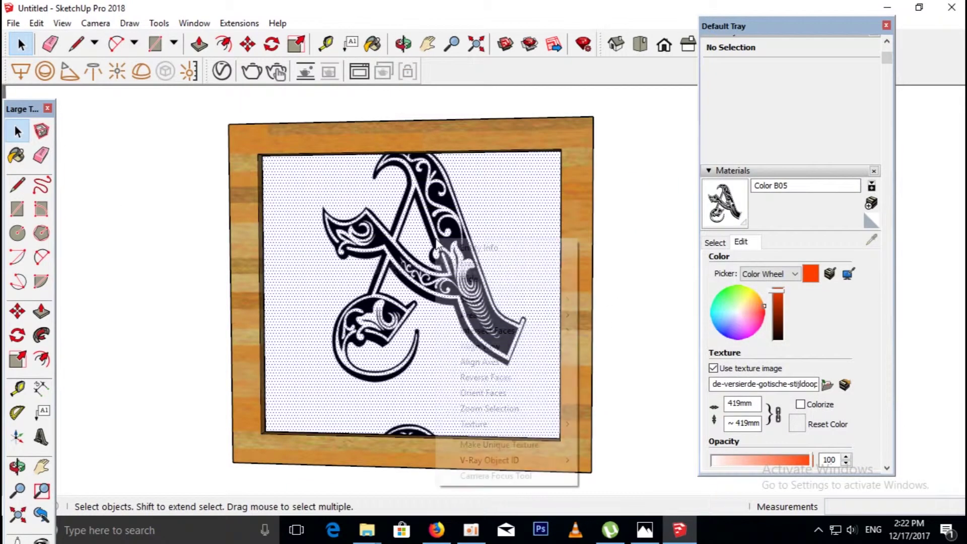
mouse_move(503, 424)
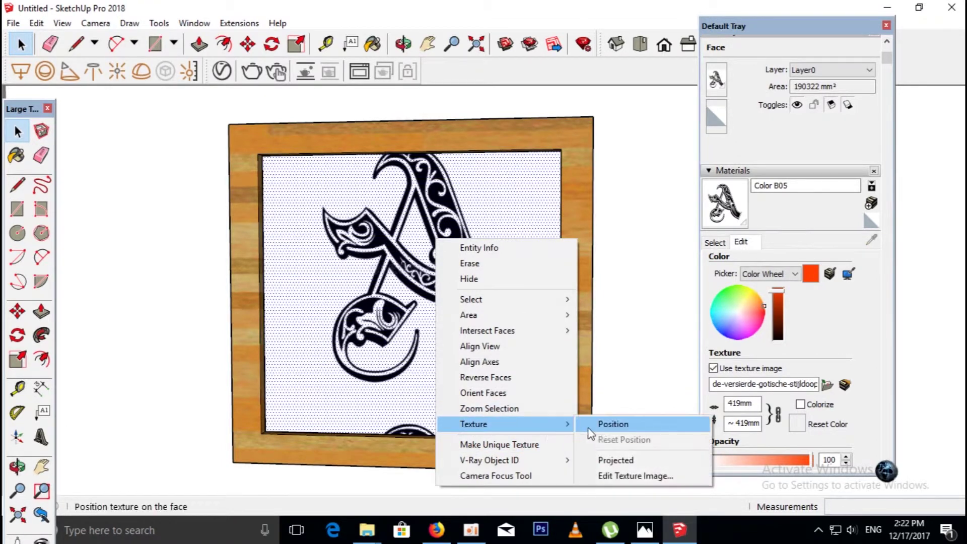
click(599, 427)
drag(470, 321, 457, 346)
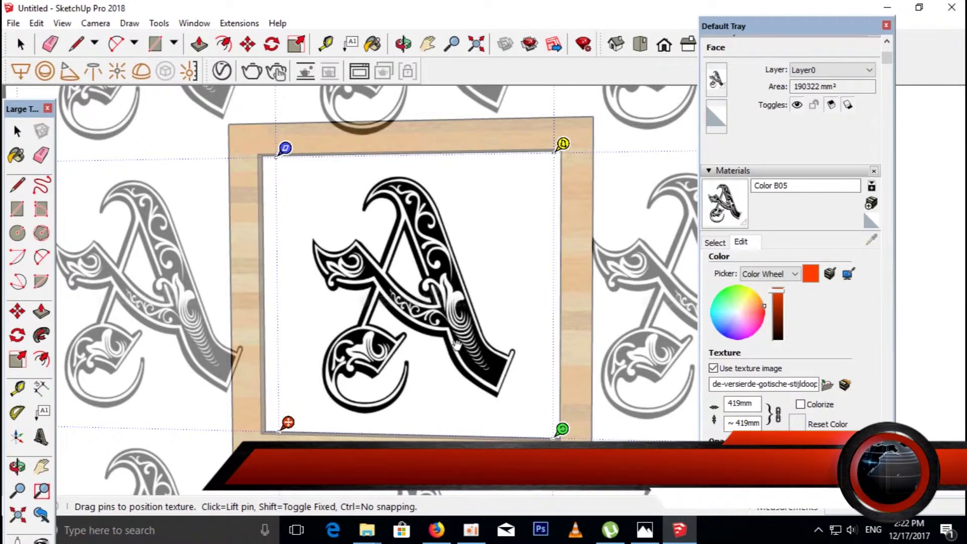
middle_drag(457, 346, 437, 303)
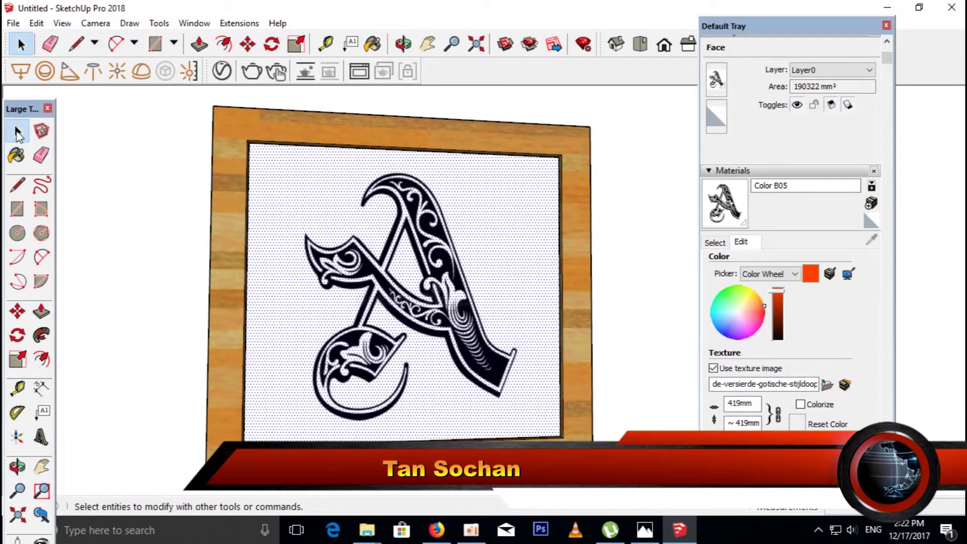
scroll(132, 188, down, 5)
middle_drag(132, 188, 507, 215)
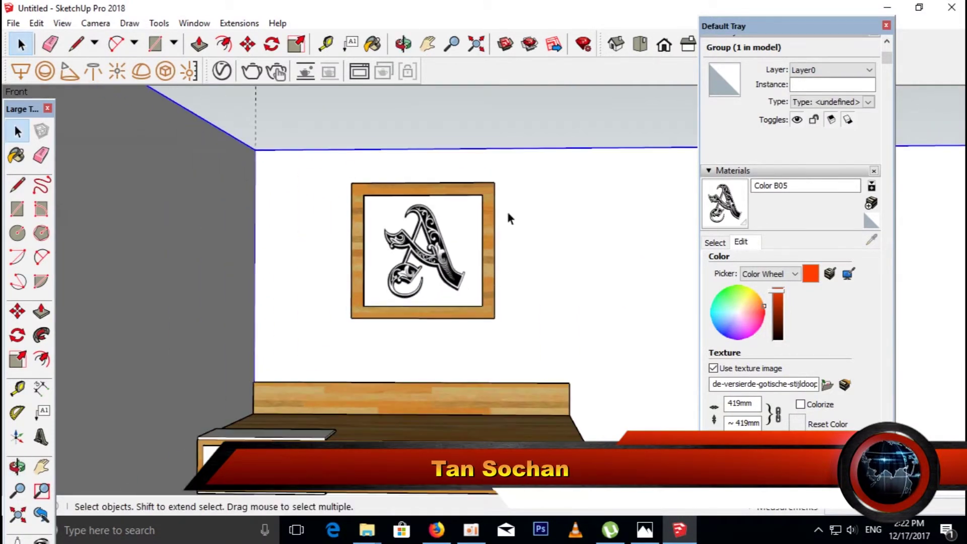
mouse_move(437, 333)
middle_down()
mouse_move(459, 349)
mouse_move(481, 320)
mouse_move(464, 302)
mouse_move(447, 378)
mouse_move(503, 302)
mouse_move(524, 298)
mouse_move(524, 248)
middle_up()
Import a chair model from 3D Warehouse and place it in the room.
scroll(503, 328, up, 2)
scroll(514, 264, down, 2)
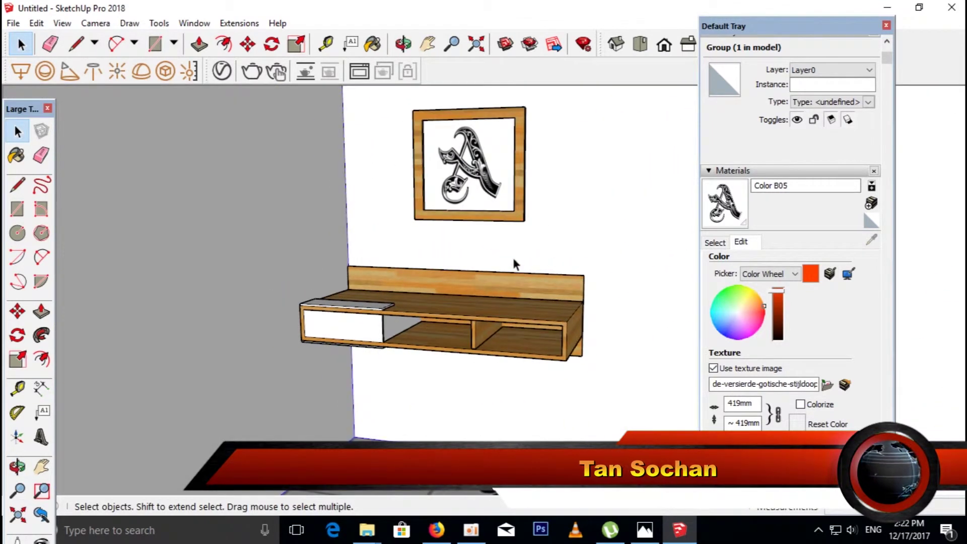
scroll(513, 263, up, 1)
click(14, 24)
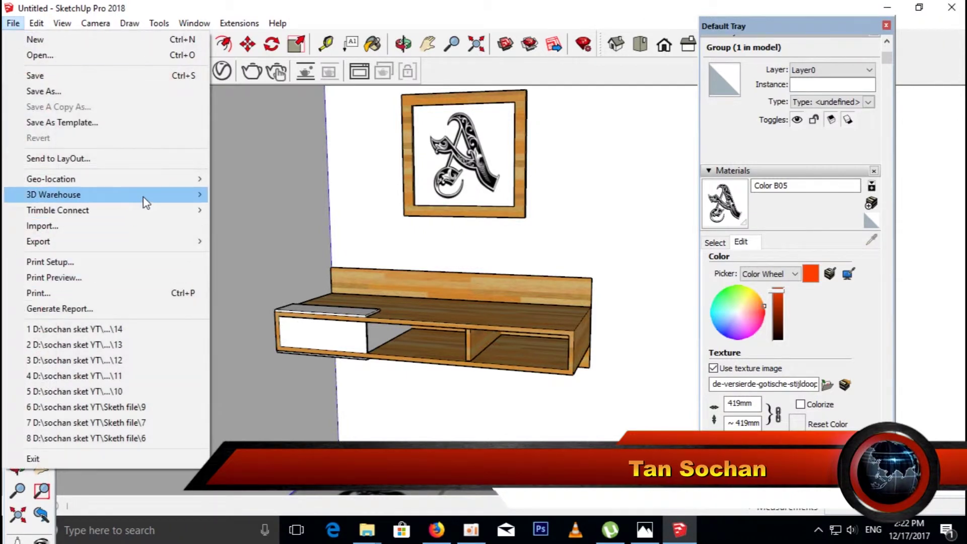
click(281, 194)
click(421, 367)
scroll(402, 393, up, 3)
scroll(367, 408, up, 2)
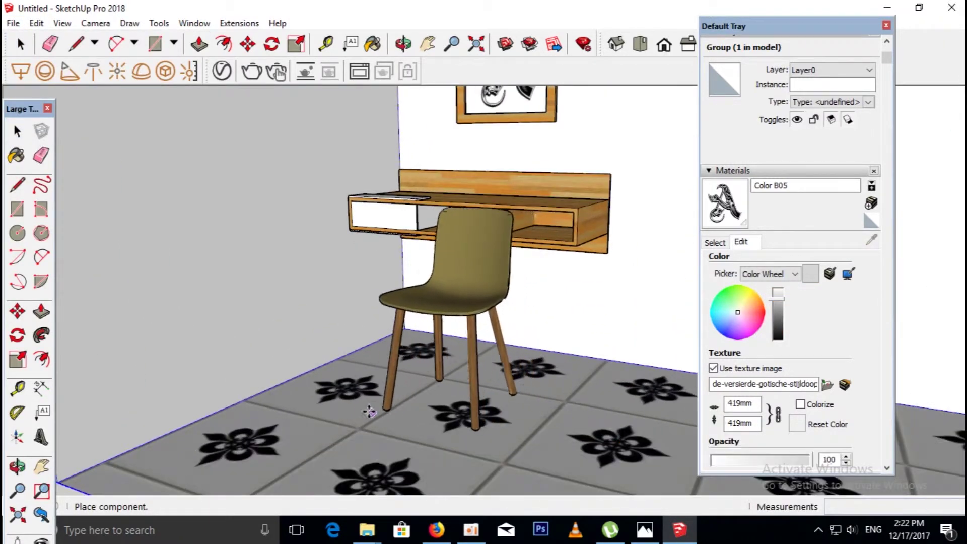
middle_drag(356, 414, 362, 415)
Rotate the chair about a floor point so it faces the desk.
key(s)
scroll(426, 392, up, 1)
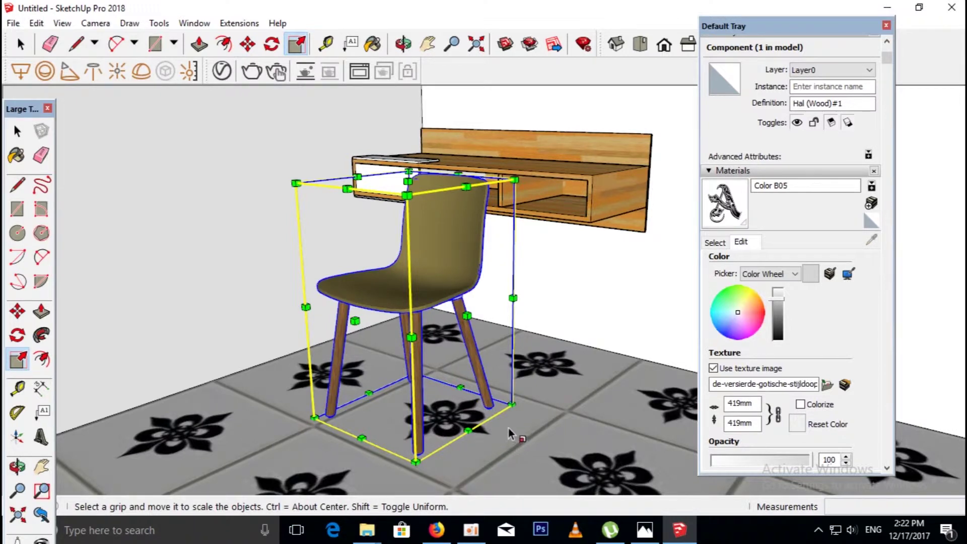
key(q)
click(491, 438)
click(505, 452)
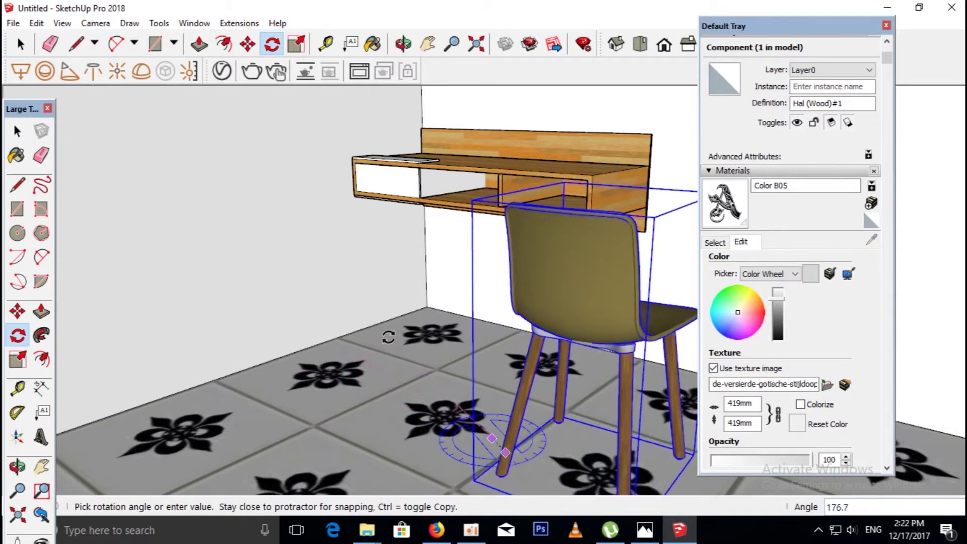
click(424, 345)
scroll(424, 345, down, 2)
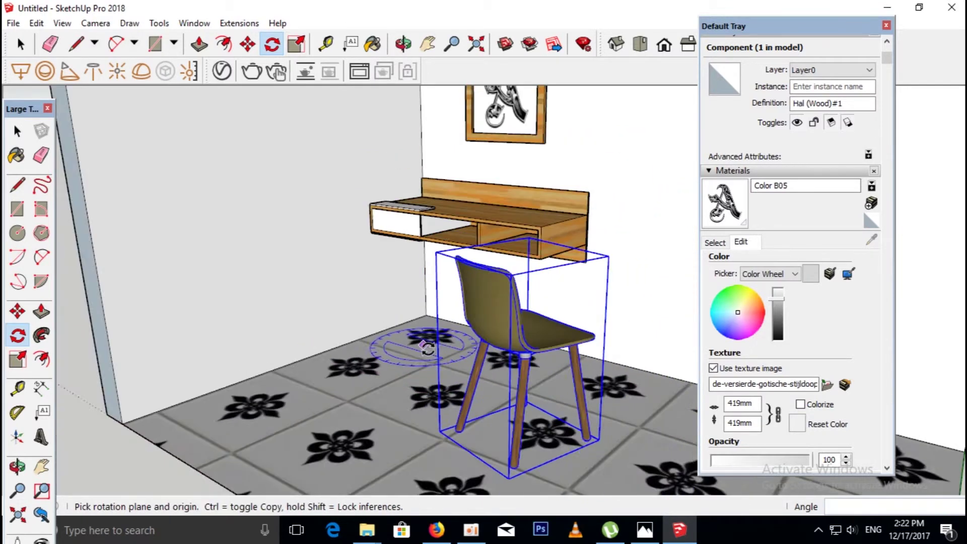
middle_drag(424, 345, 468, 393)
Move the chair into place under the wall desk.
click(584, 469)
click(431, 422)
scroll(532, 257, up, 2)
scroll(531, 257, up, 2)
middle_drag(532, 257, 458, 345)
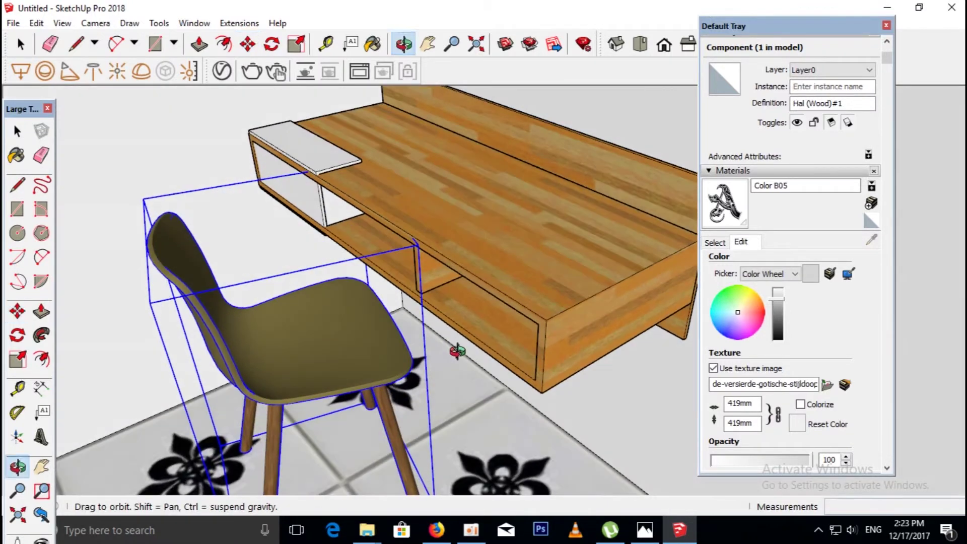
middle_drag(562, 204, 515, 386)
click(514, 386)
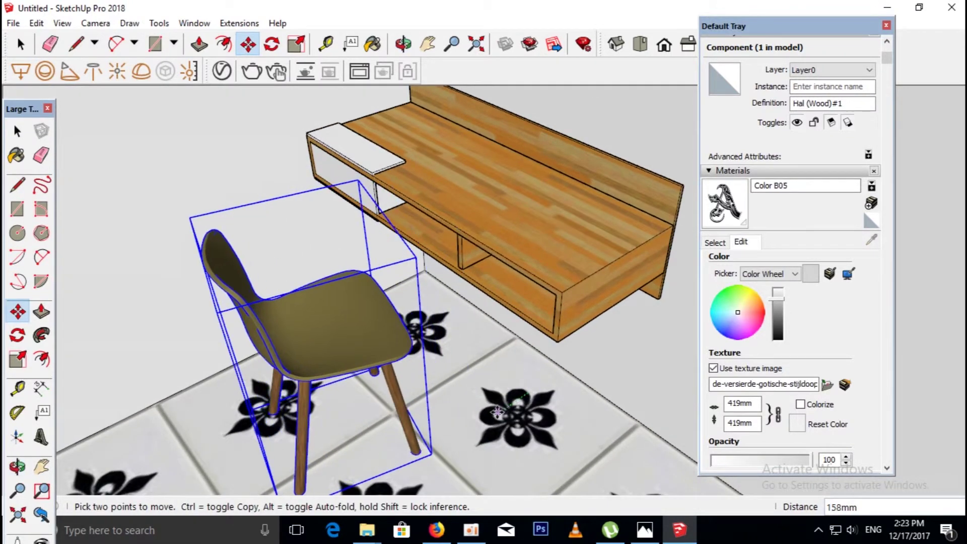
scroll(518, 317, down, 2)
Clear the chair selection and orbit to check the desk and chair from the front.
click(17, 131)
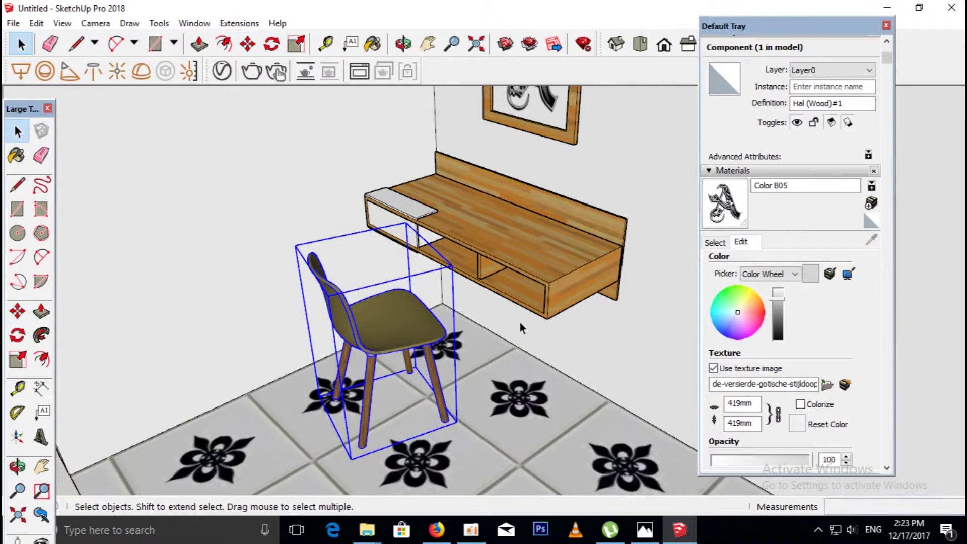
middle_drag(518, 234, 597, 186)
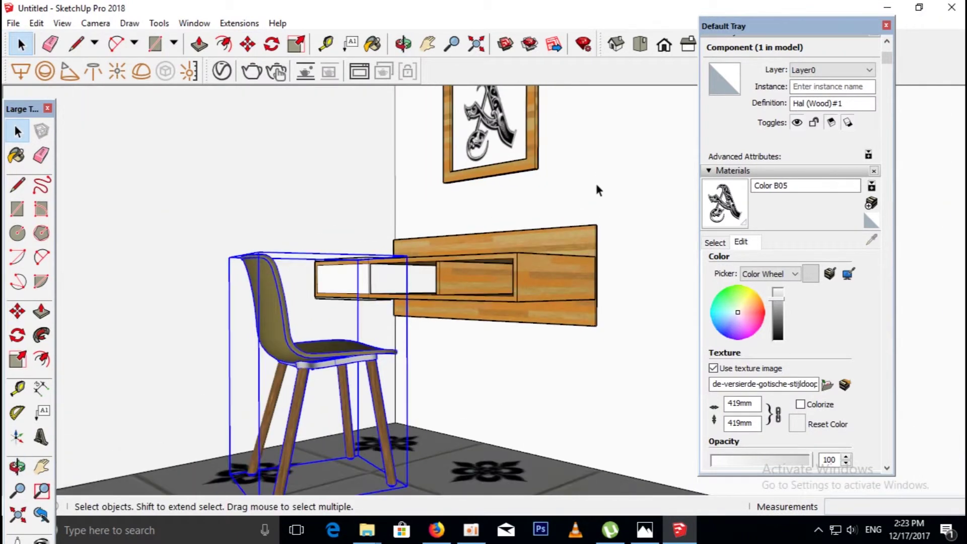
click(578, 189)
mouse_move(476, 304)
middle_down()
mouse_move(495, 333)
mouse_move(515, 319)
mouse_move(520, 327)
middle_up()
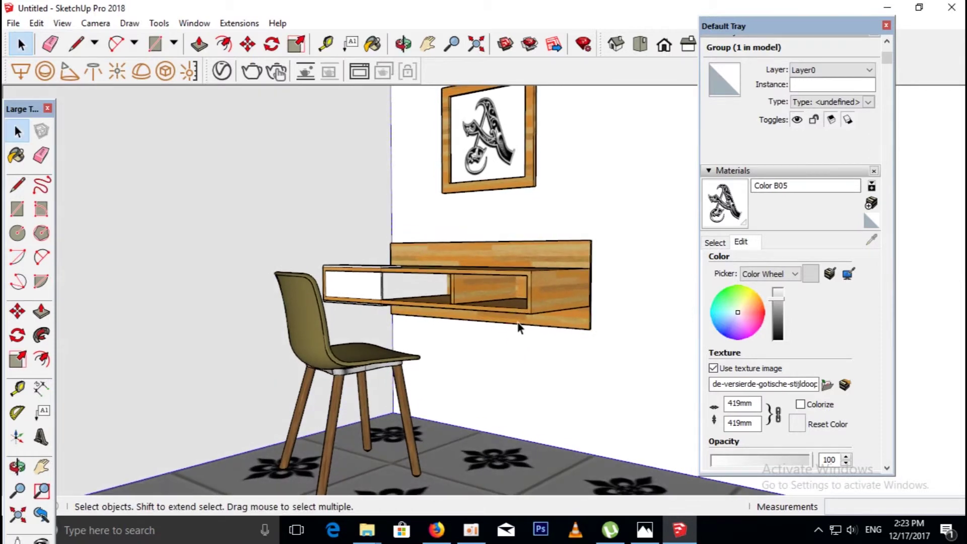
click(35, 23)
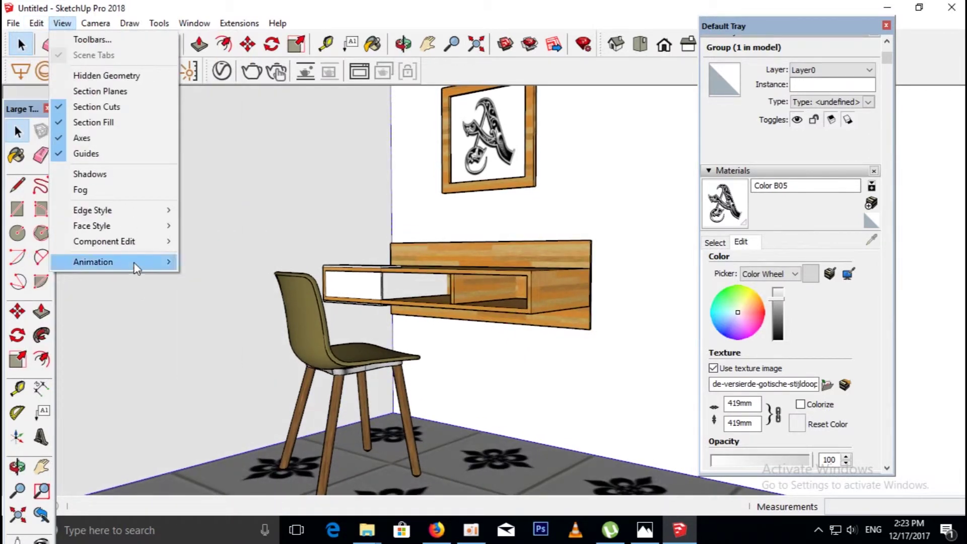
Save the current view as Scene 1 and a desk-wall view as Scene 2.
mouse_move(93, 261)
click(217, 261)
middle_drag(293, 384, 469, 375)
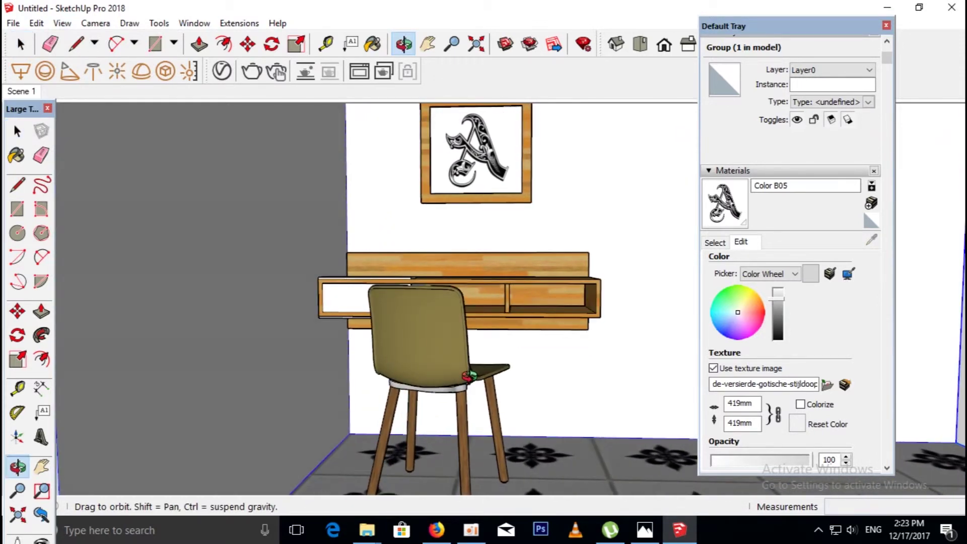
click(61, 23)
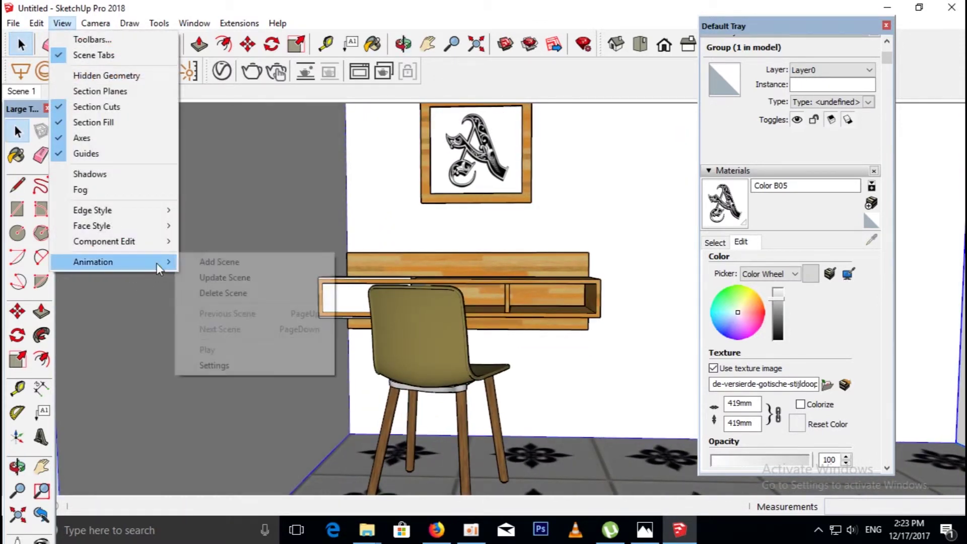
click(208, 262)
Save a close side view of the desk as Scene 3.
scroll(452, 303, up, 2)
scroll(492, 318, up, 3)
mouse_move(491, 317)
middle_down()
mouse_move(320, 316)
mouse_move(353, 414)
middle_up()
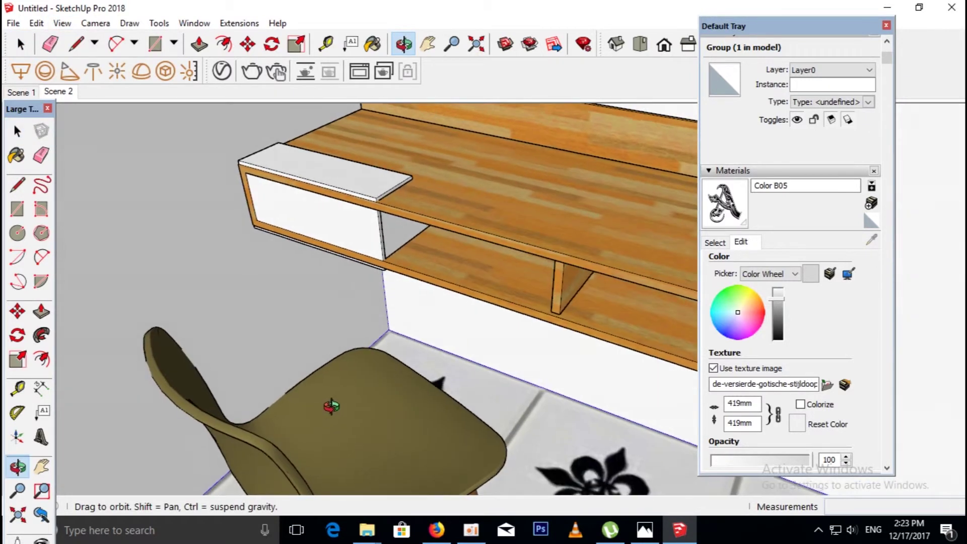
right_click(56, 92)
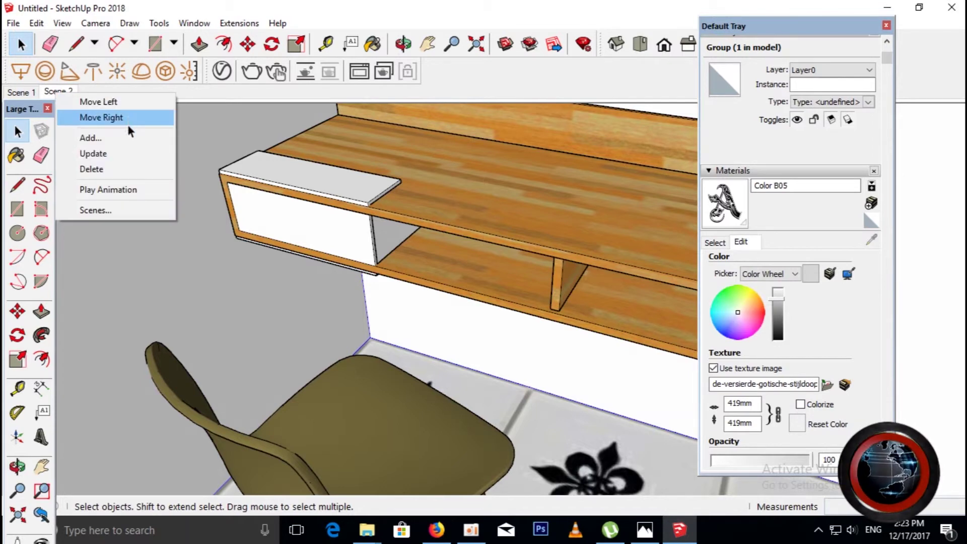
click(122, 140)
Save a close-up framed on the A picture as Scene 4.
mouse_move(319, 252)
middle_down()
mouse_move(313, 287)
mouse_move(465, 294)
mouse_move(416, 317)
mouse_move(439, 320)
middle_up()
scroll(534, 161, up, 5)
scroll(533, 161, up, 2)
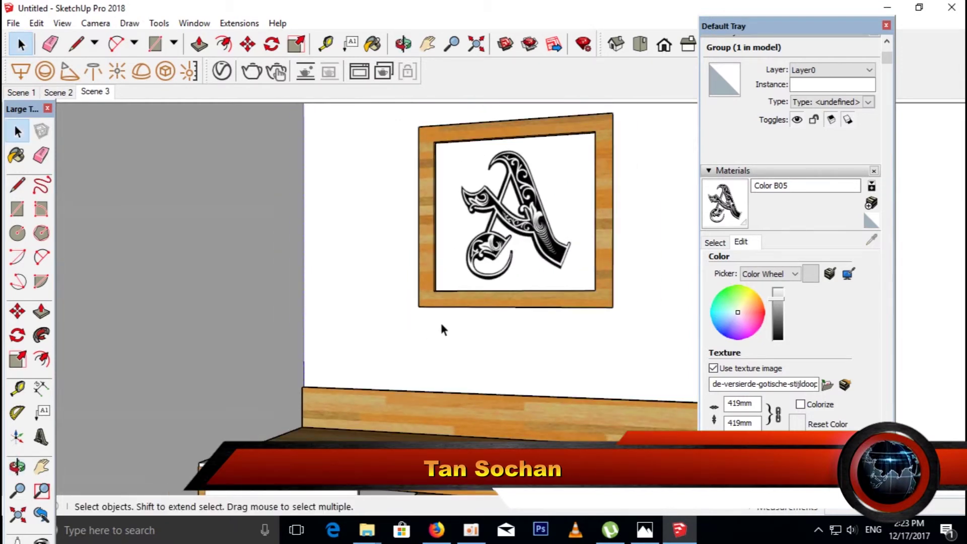
scroll(440, 320, down, 2)
scroll(346, 409, up, 2)
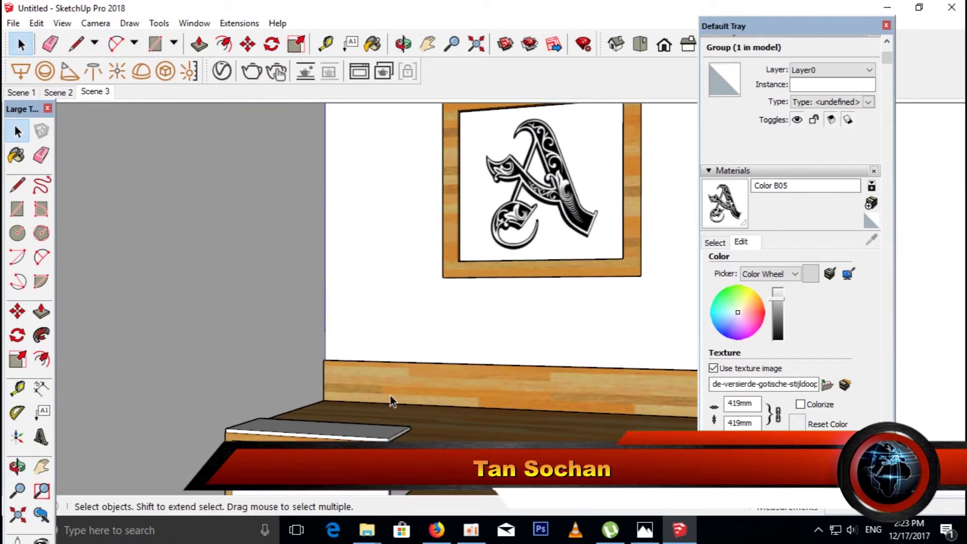
middle_drag(387, 399, 356, 280)
right_click(107, 94)
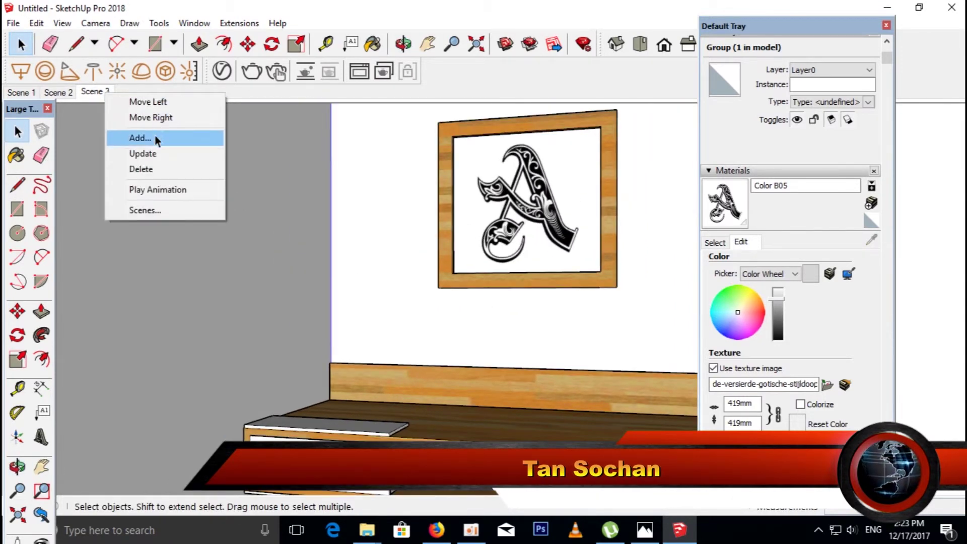
click(155, 138)
Play the animation through all four scenes, then stop it.
right_click(118, 90)
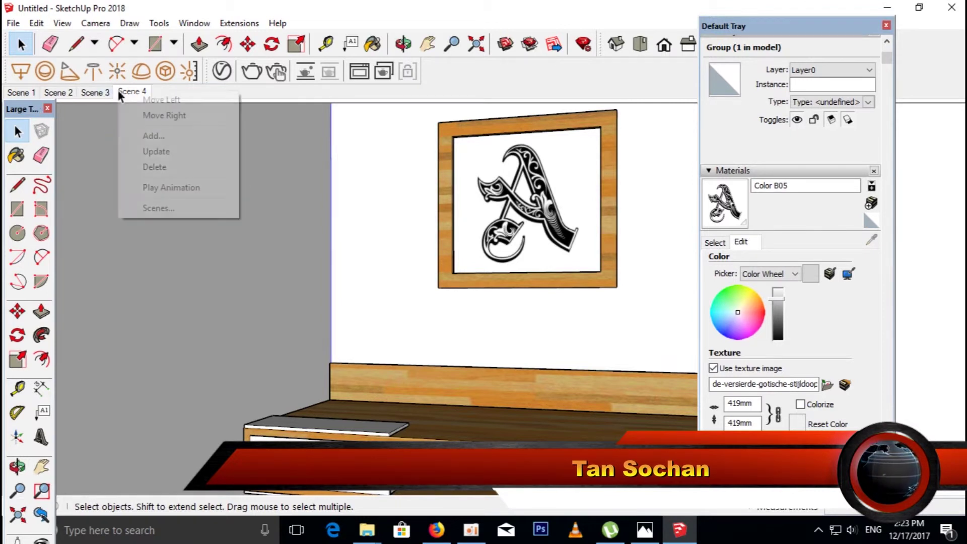
click(165, 194)
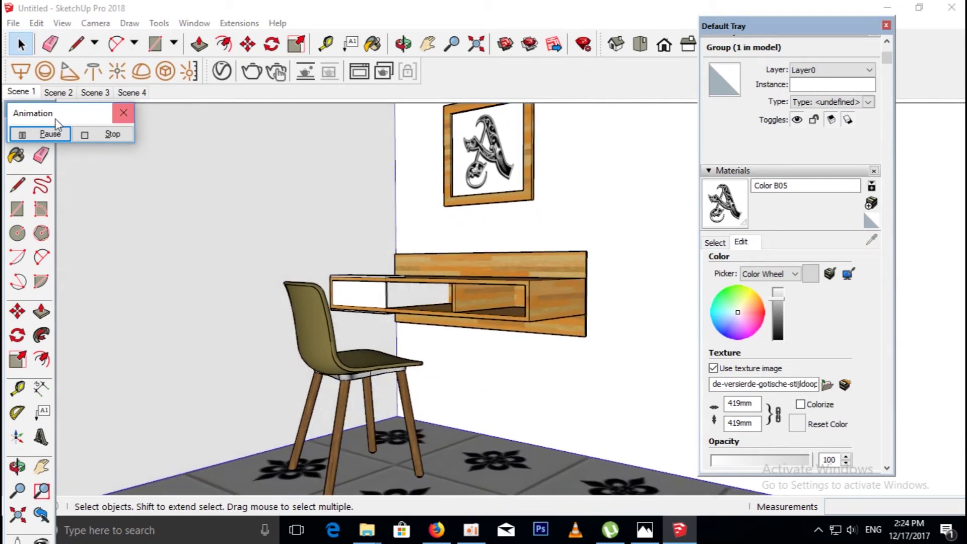
click(89, 138)
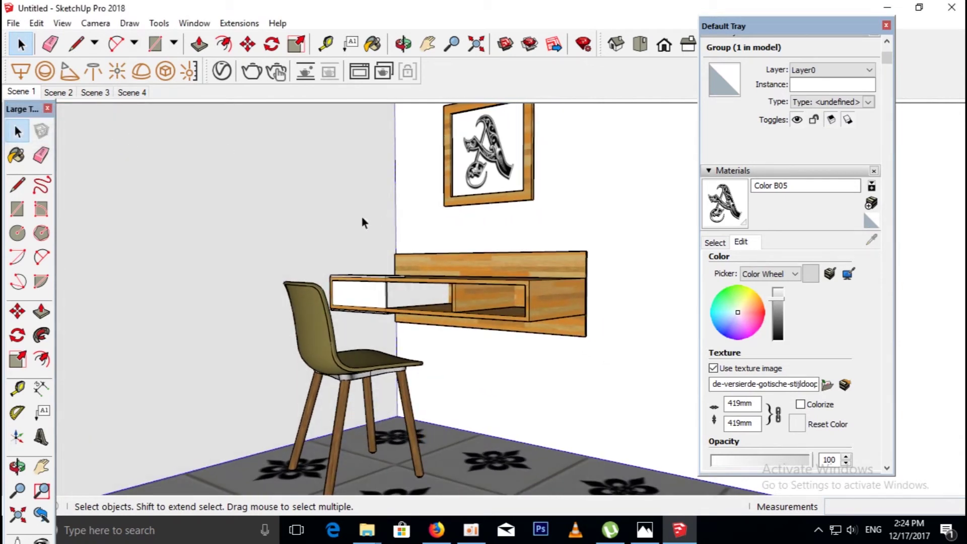
click(13, 23)
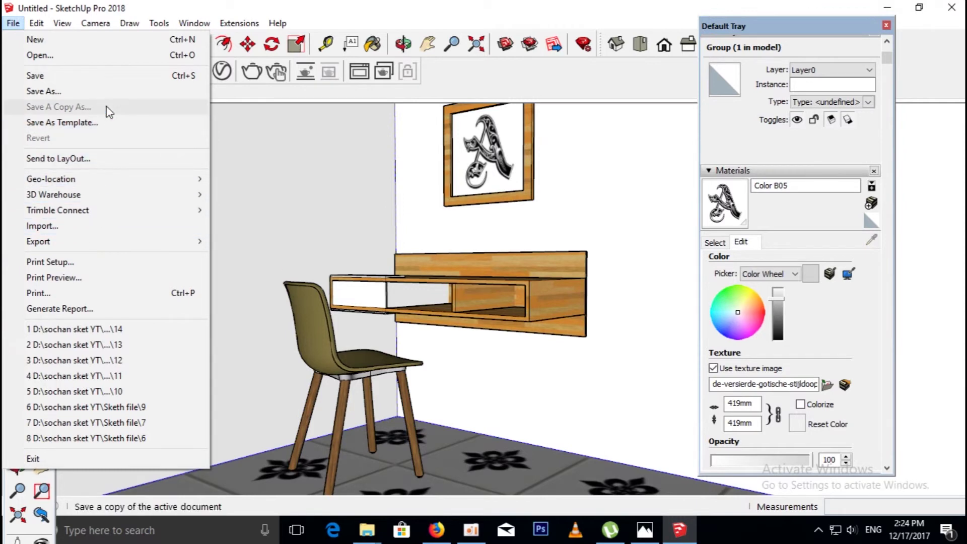
Start Save As and browse to the Sketh file folder on DATA (D:).
click(110, 92)
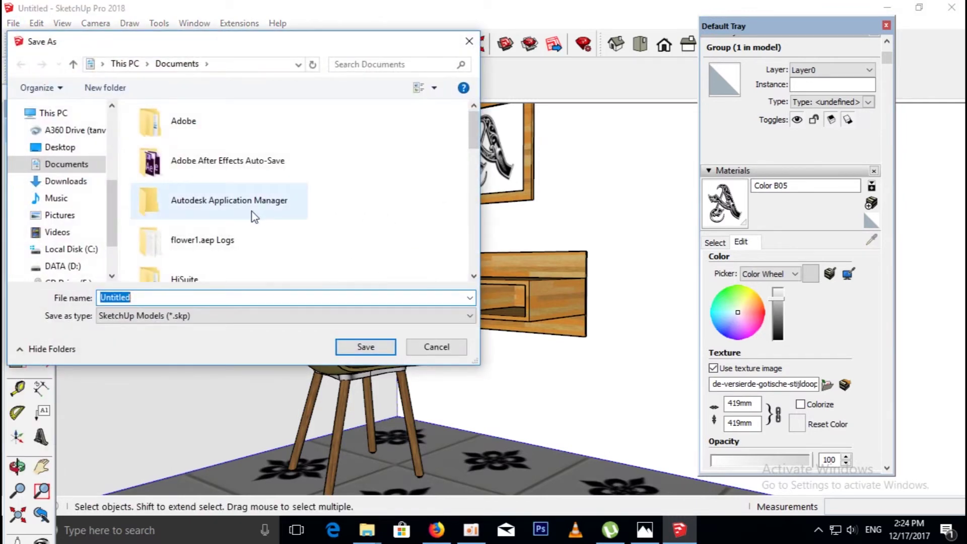
scroll(254, 217, down, 5)
click(63, 266)
scroll(259, 244, down, 3)
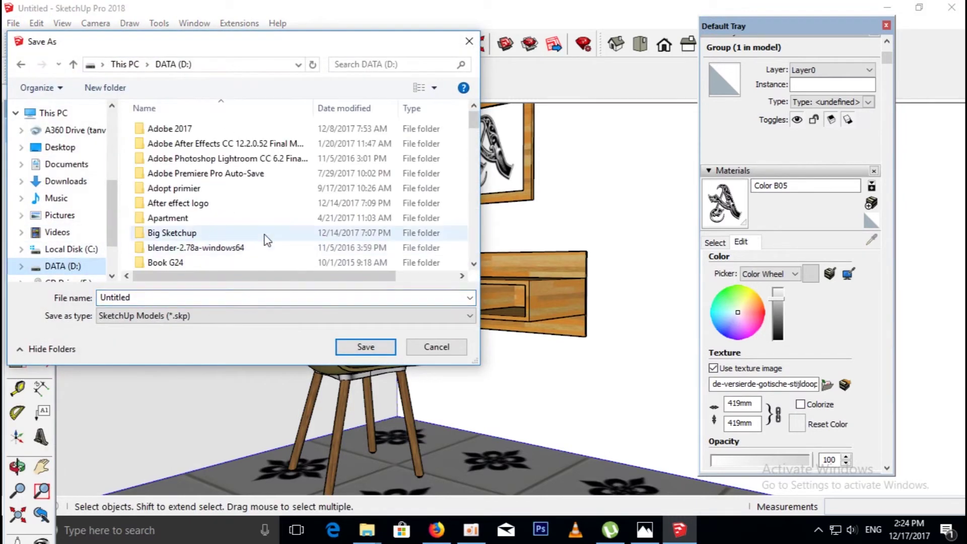
scroll(267, 239, down, 4)
scroll(266, 239, down, 2)
scroll(267, 239, down, 3)
scroll(267, 239, down, 1)
scroll(267, 239, down, 3)
scroll(267, 239, down, 3)
scroll(267, 239, down, 3)
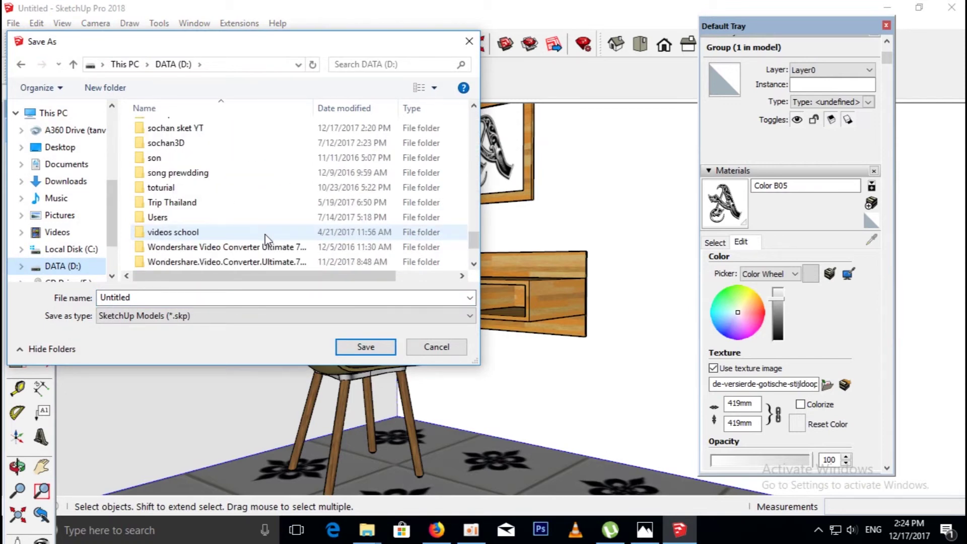
double_click(247, 129)
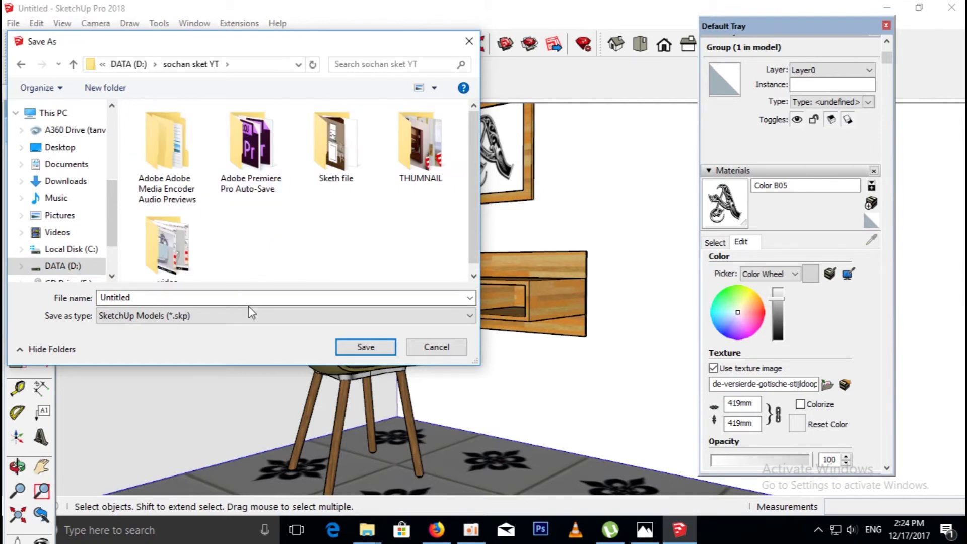
click(202, 244)
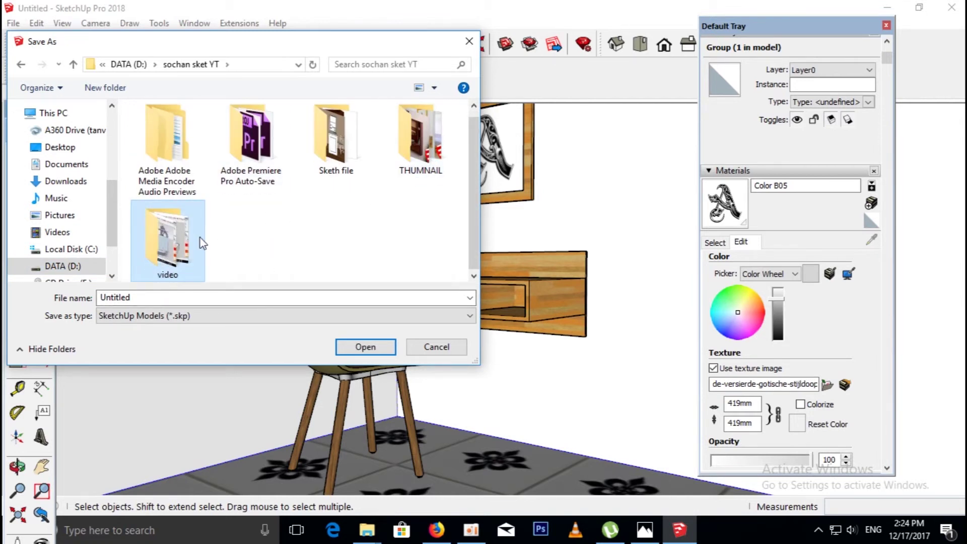
double_click(340, 141)
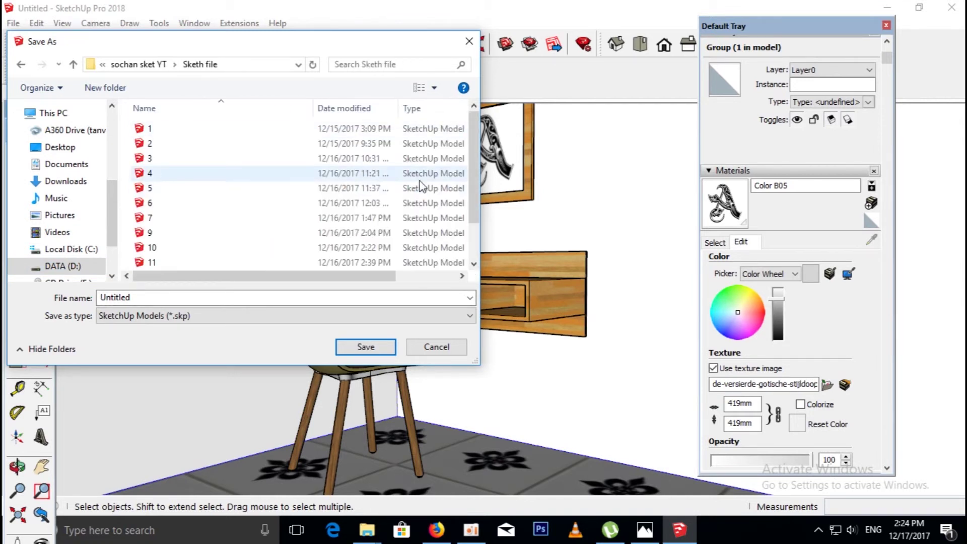
Save the model with the file name 15.
scroll(478, 262, down, 1)
click(275, 316)
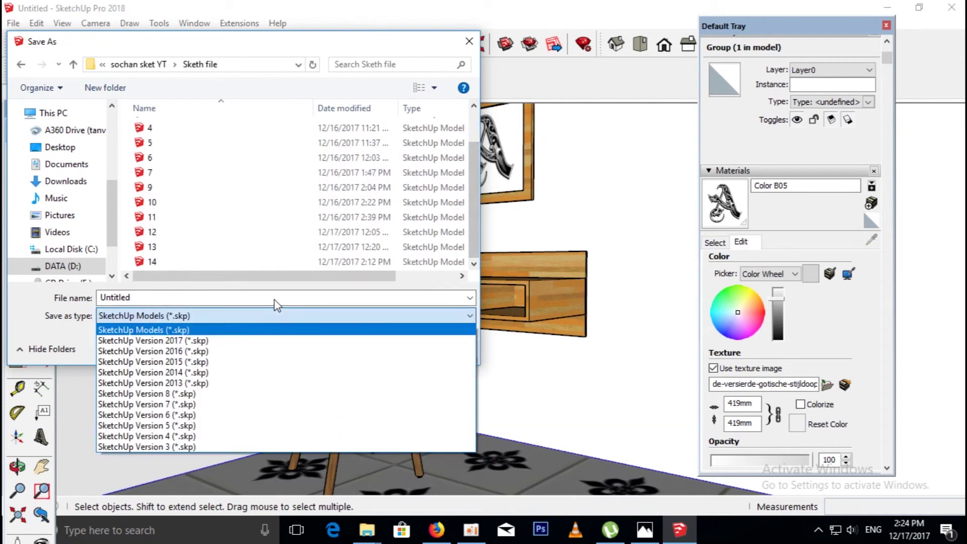
click(276, 297)
text(15)
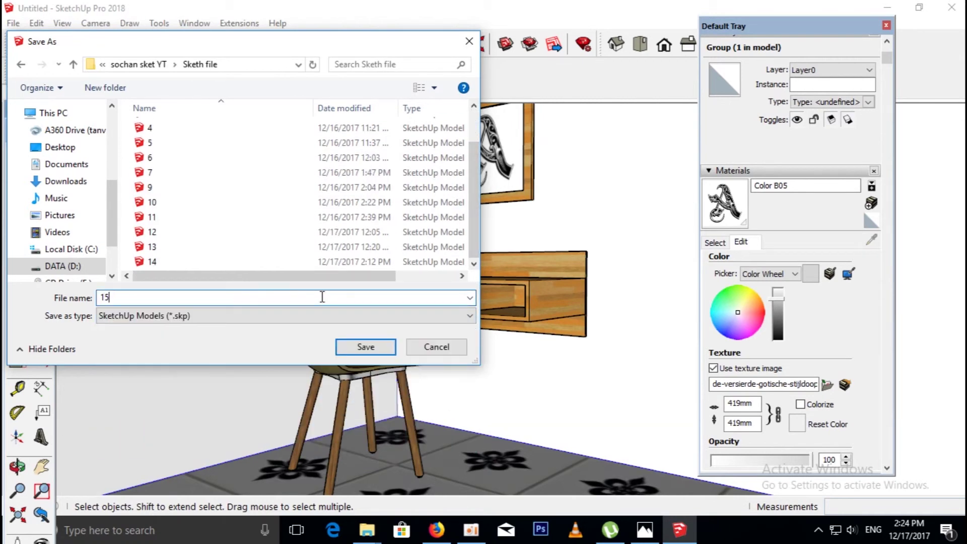
click(364, 347)
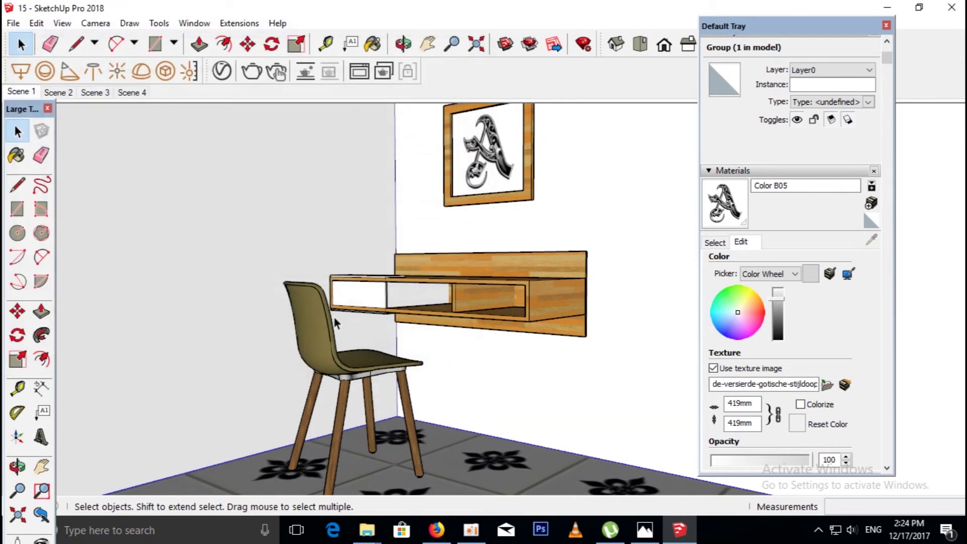